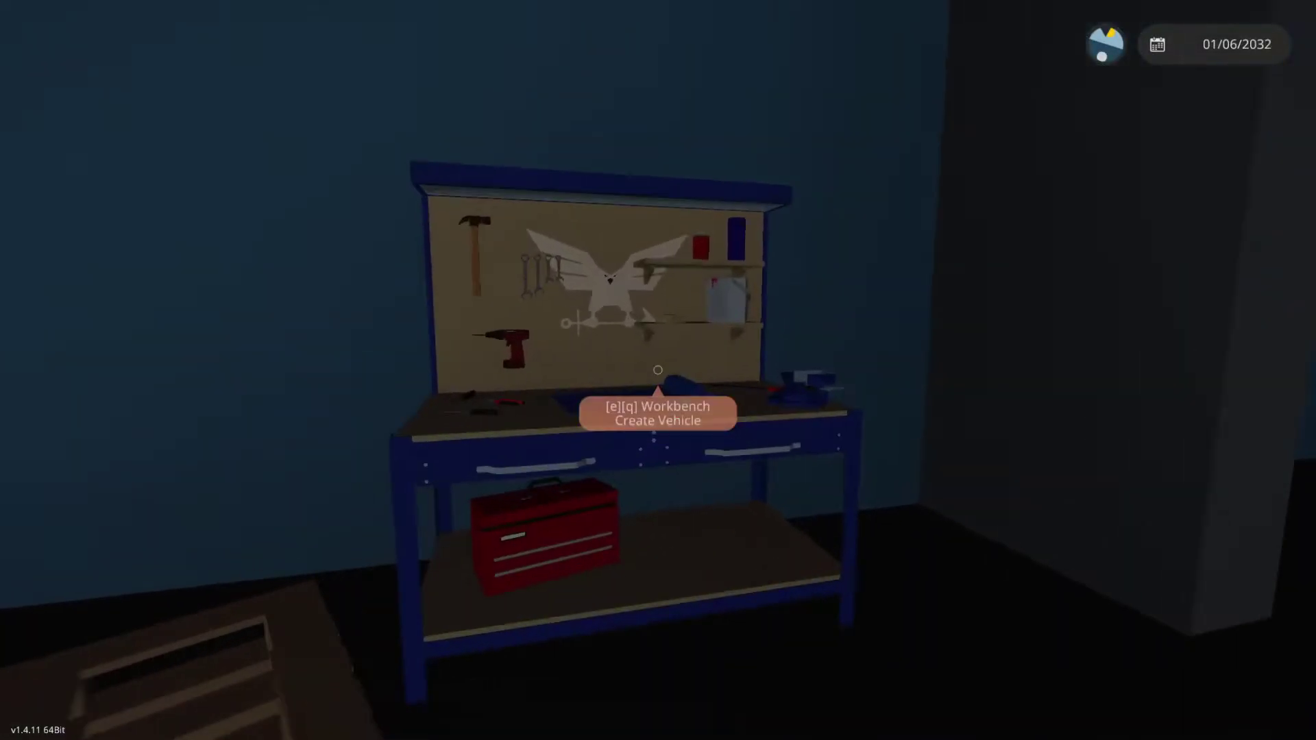
- Open the workbench's vehicle editor and enable symmetry on the X axis
key(e)
mouse_move(1275, 131)
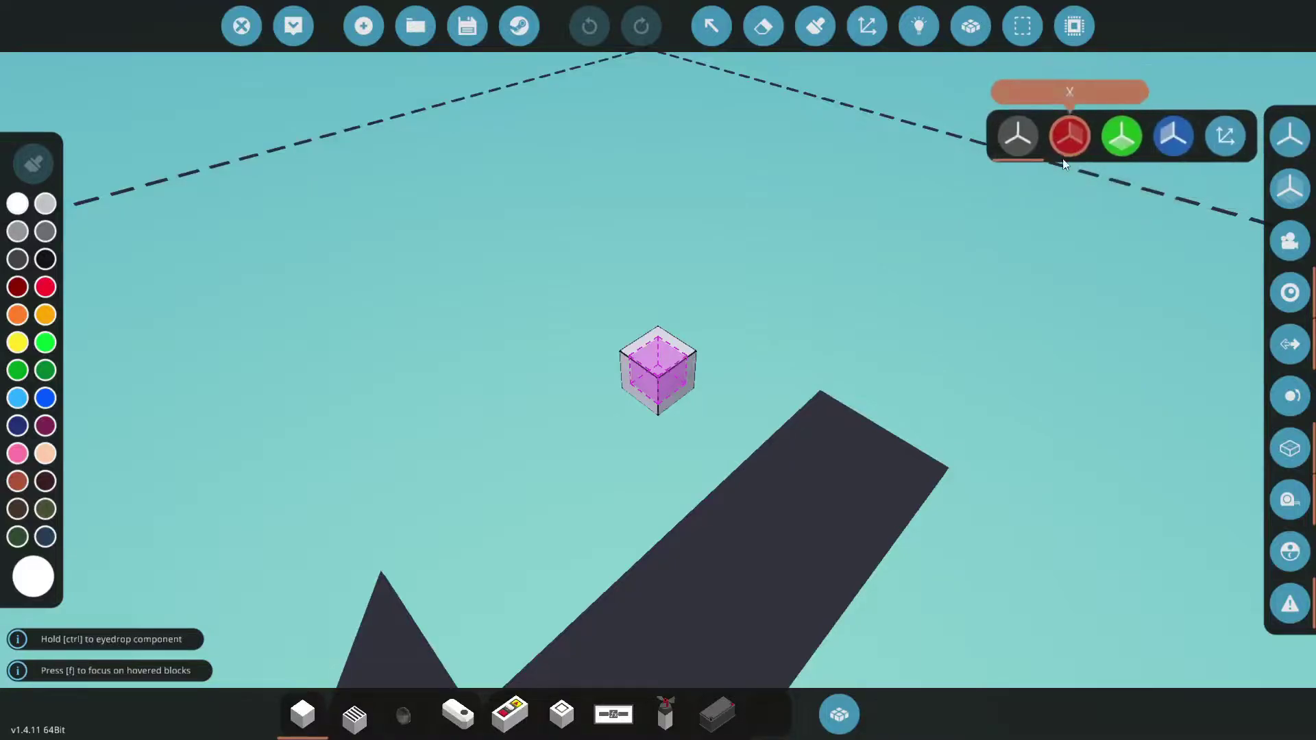
click(1070, 141)
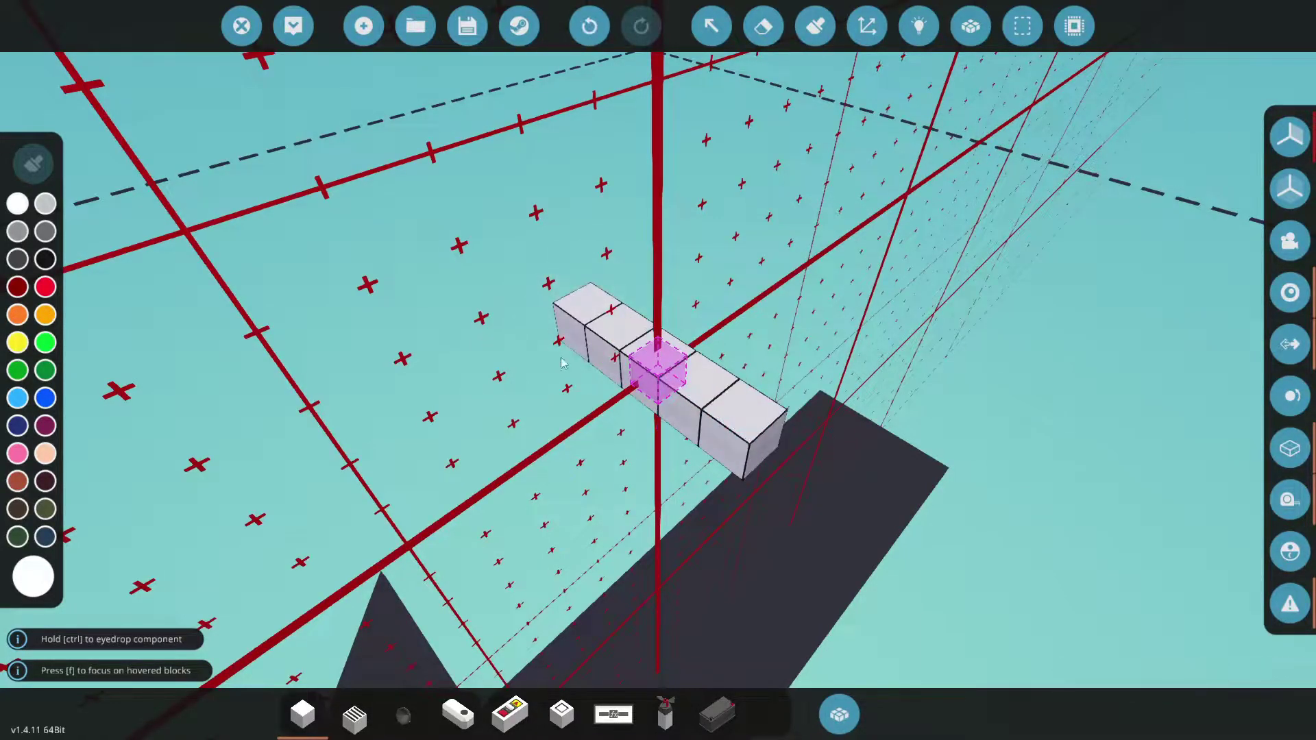
- Build a flat, one-block-thick rectangular platform of white blocks around the origin
drag(571, 358, 480, 604)
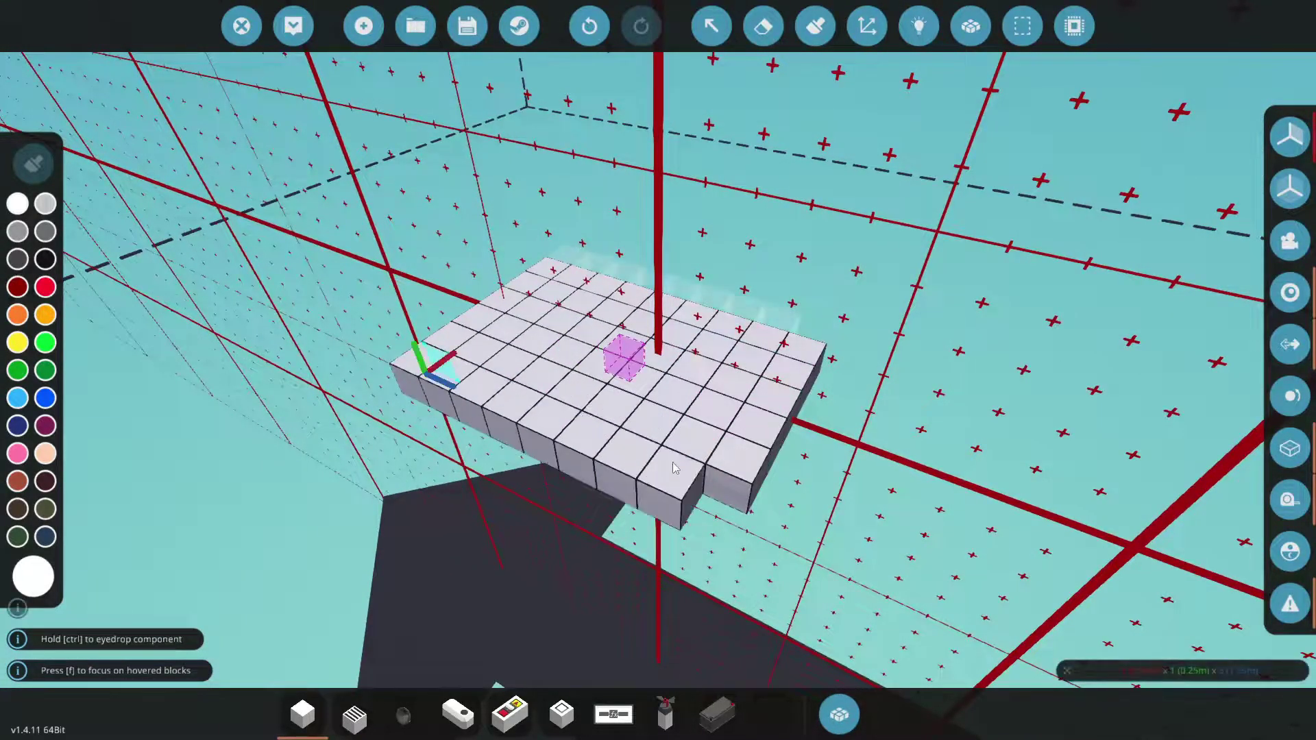
key(w)
key(a)
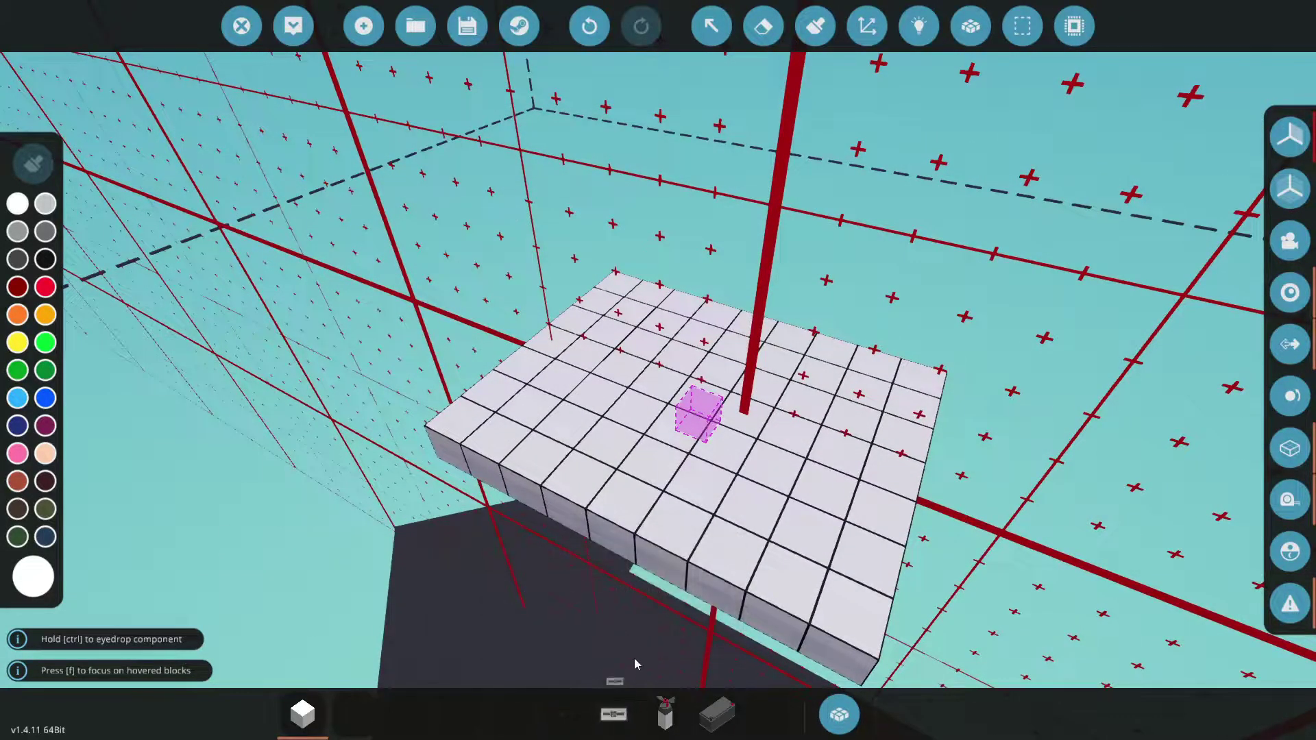
- Search the component inventory for "engine" and add the Modular Engine Drive Belt 1x1 and Modular Engine Starter to the hotbar
click(838, 715)
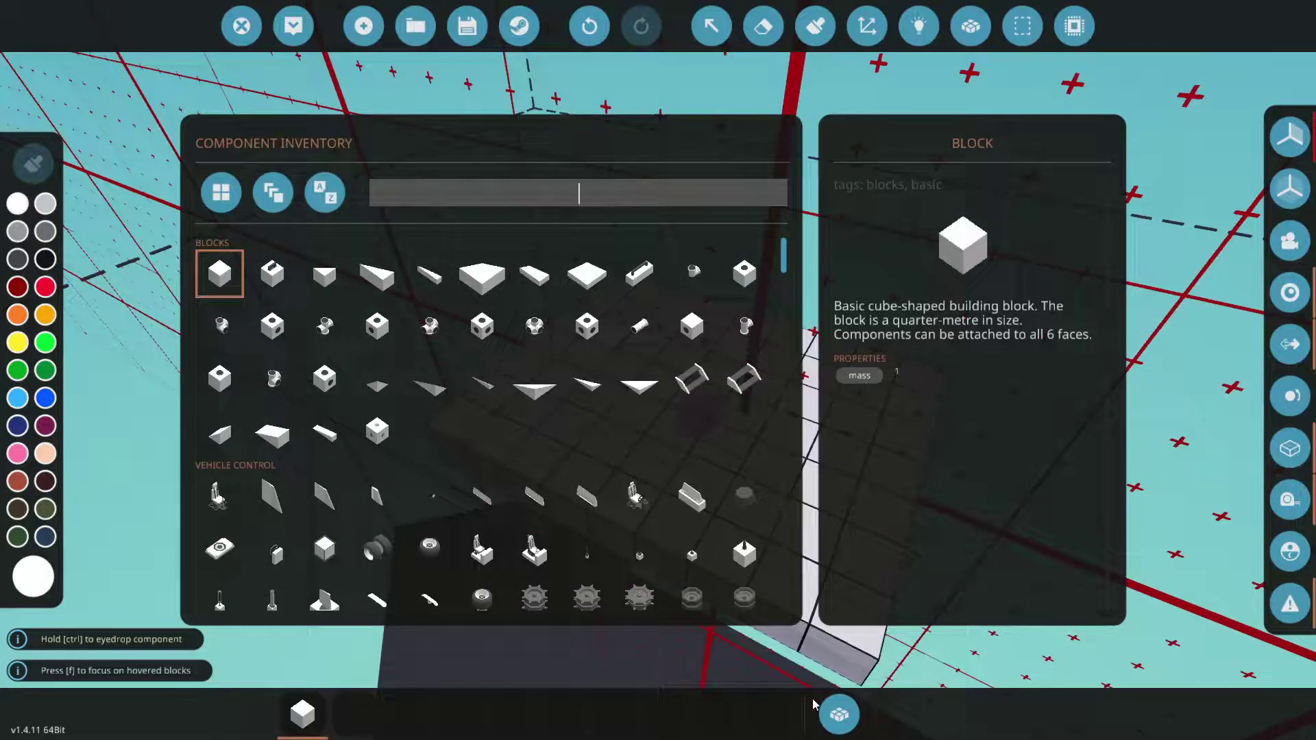
text(engine)
scroll(274, 412, down, 3)
drag(435, 416, 392, 699)
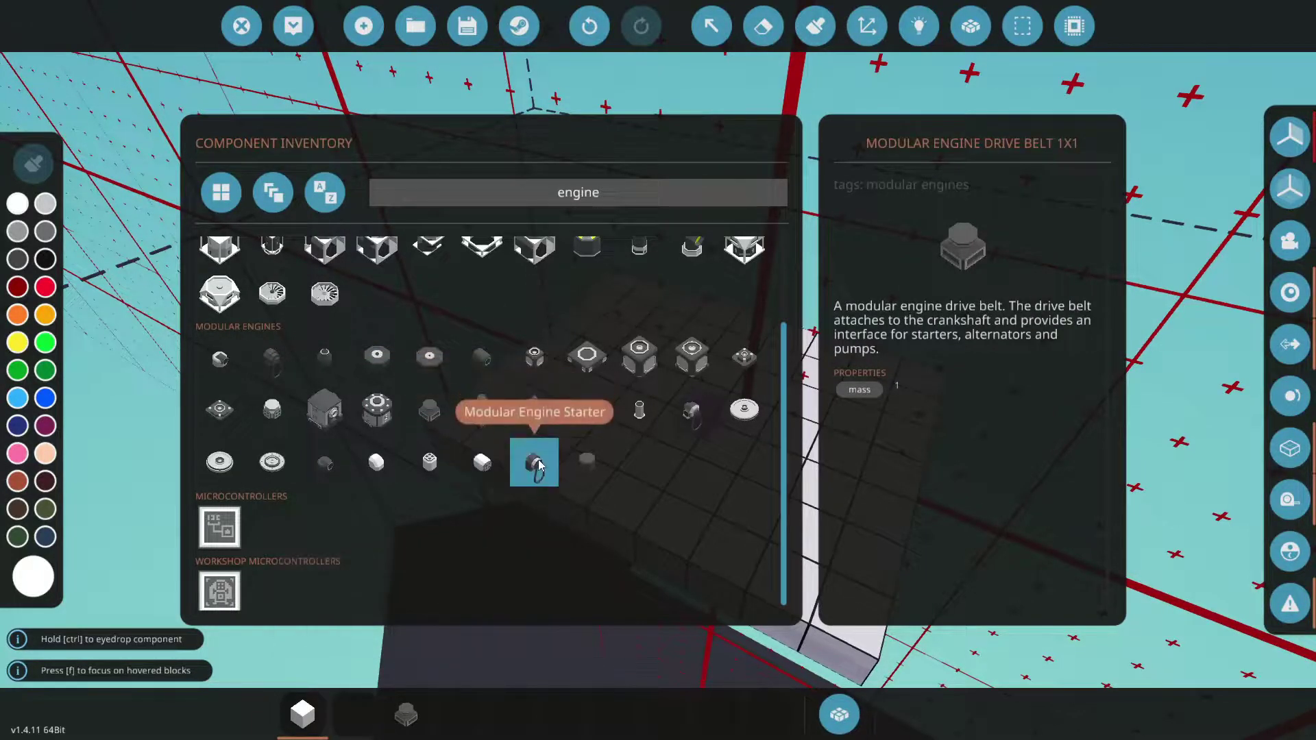
drag(538, 465, 375, 716)
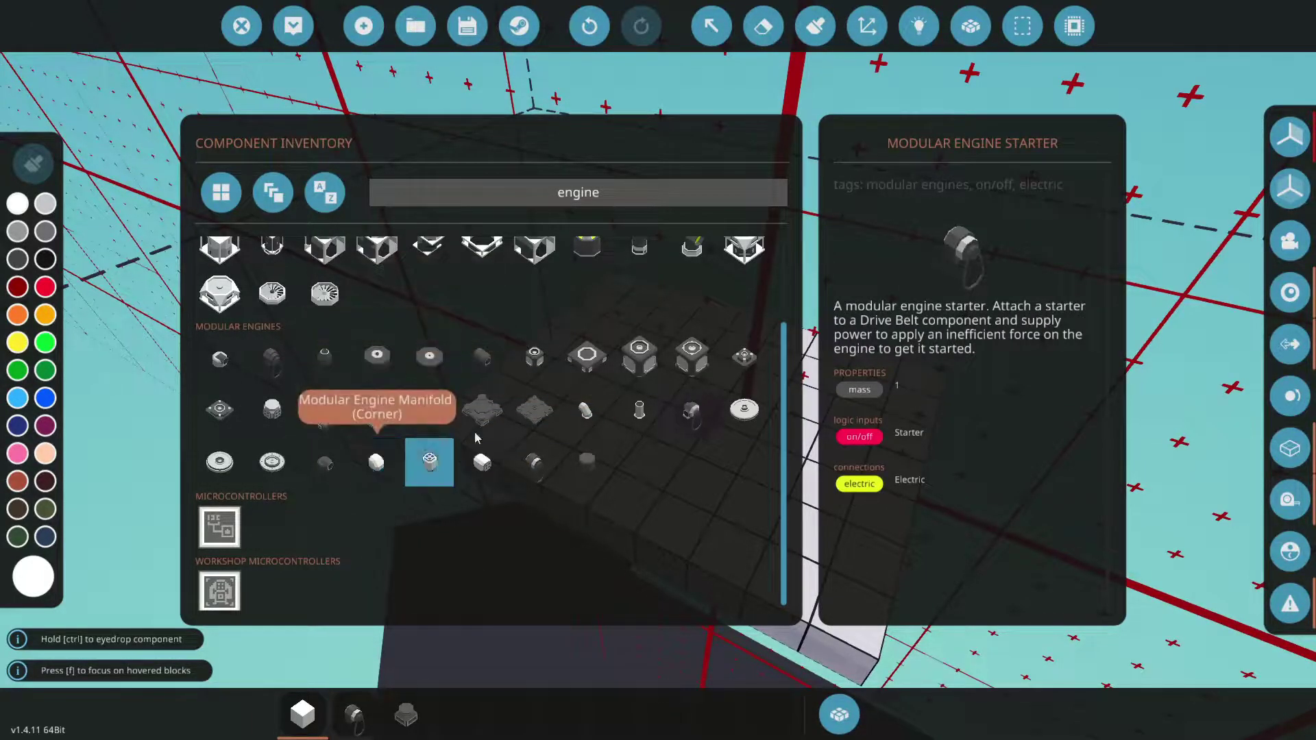
- Fill the hotbar with the corner exhaust manifold, fuel manifold, air manifold, crankshaft 1x1, cylinder 1x1 and clutch 1x1
drag(587, 419, 490, 732)
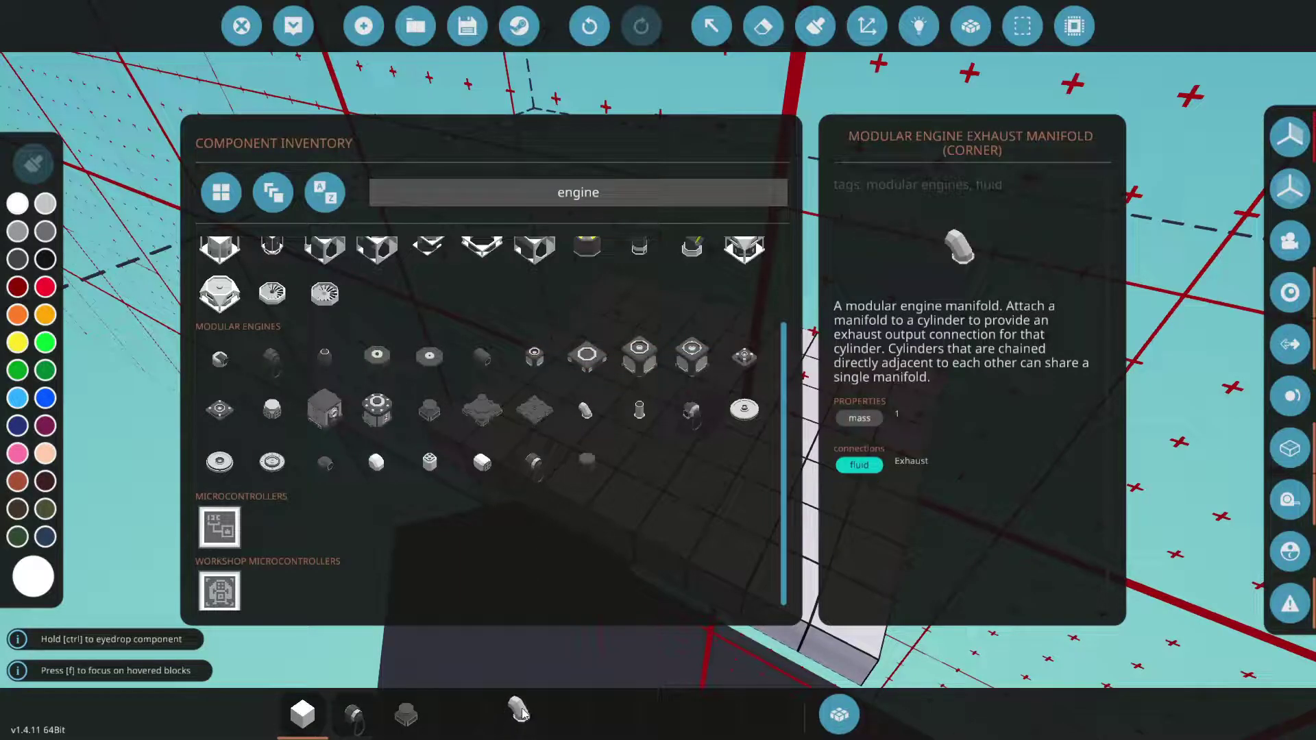
drag(579, 718, 577, 718)
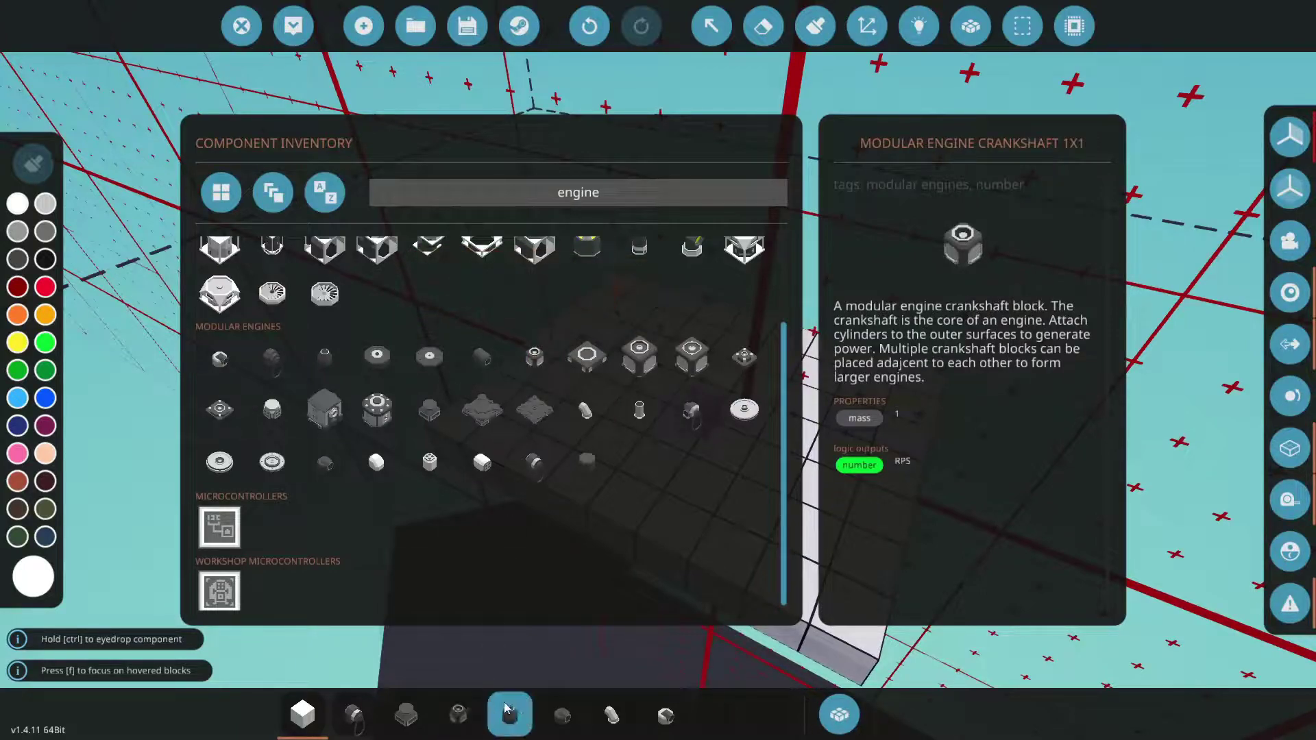
drag(521, 717, 717, 716)
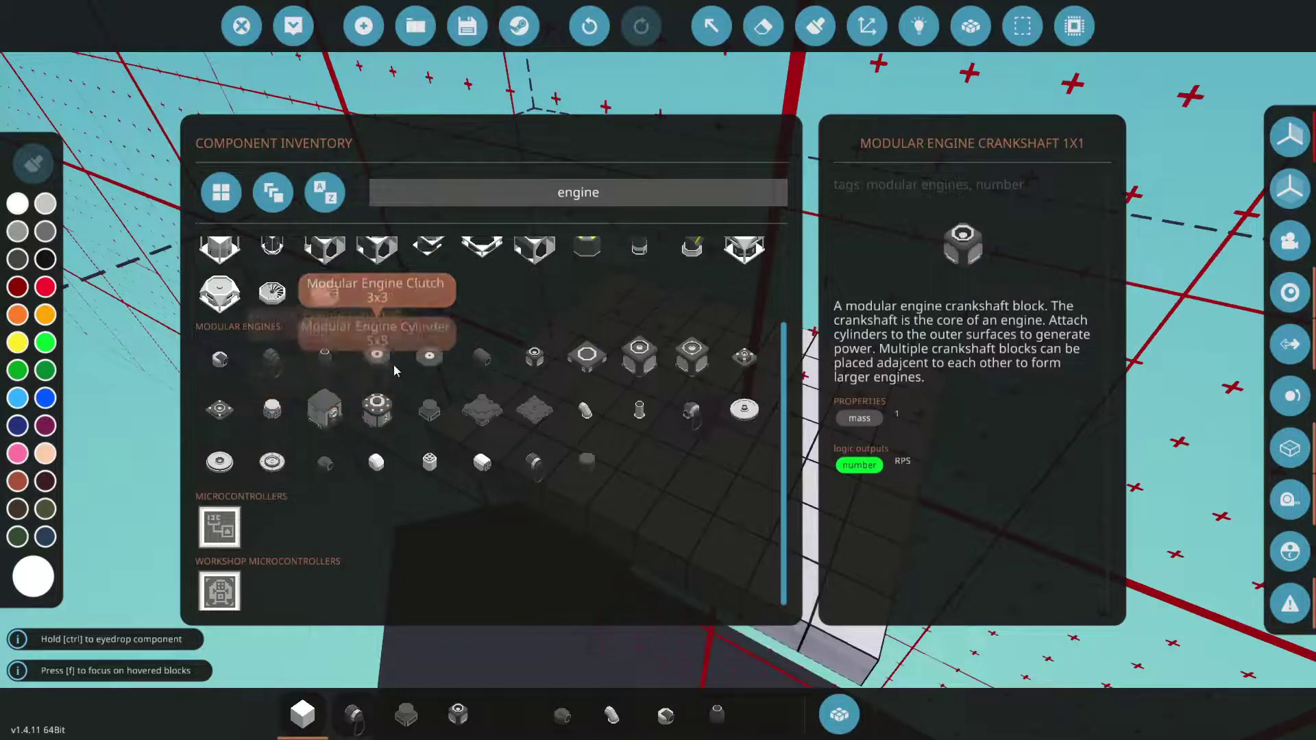
drag(262, 427, 508, 678)
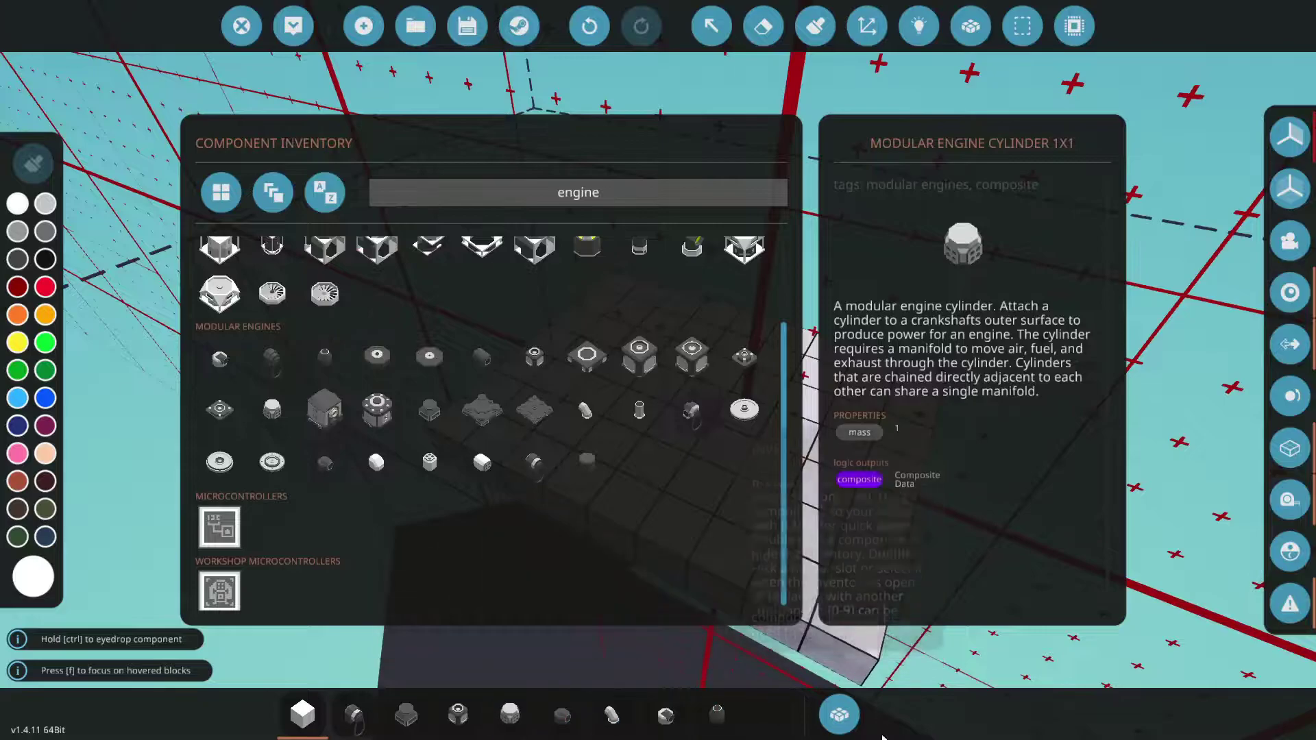
click(839, 714)
- Place a rotated Modular Engine Drive Belt 1x1 at the platform's edge and attach a Modular Engine Starter to its upper part
key(2)
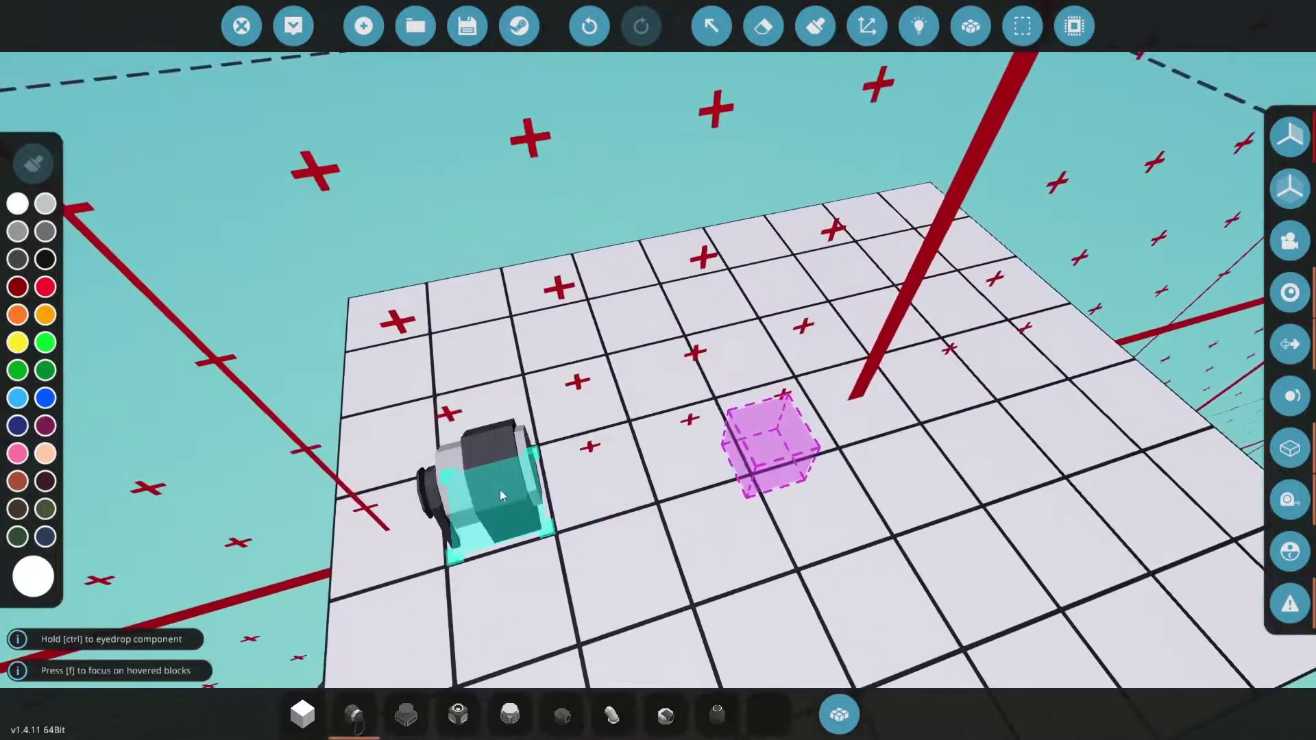
click(406, 715)
key(o)
key(o)
key(o)
click(396, 565)
key(a)
click(353, 715)
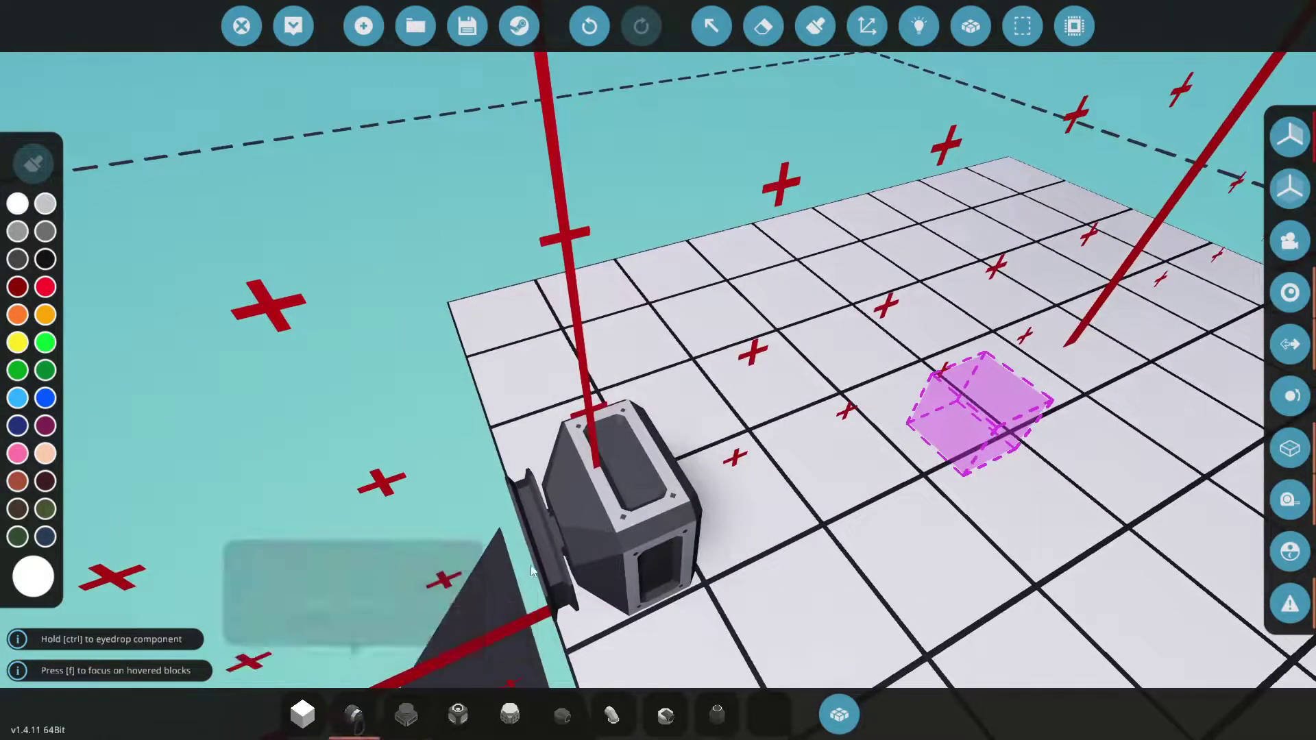
click(569, 507)
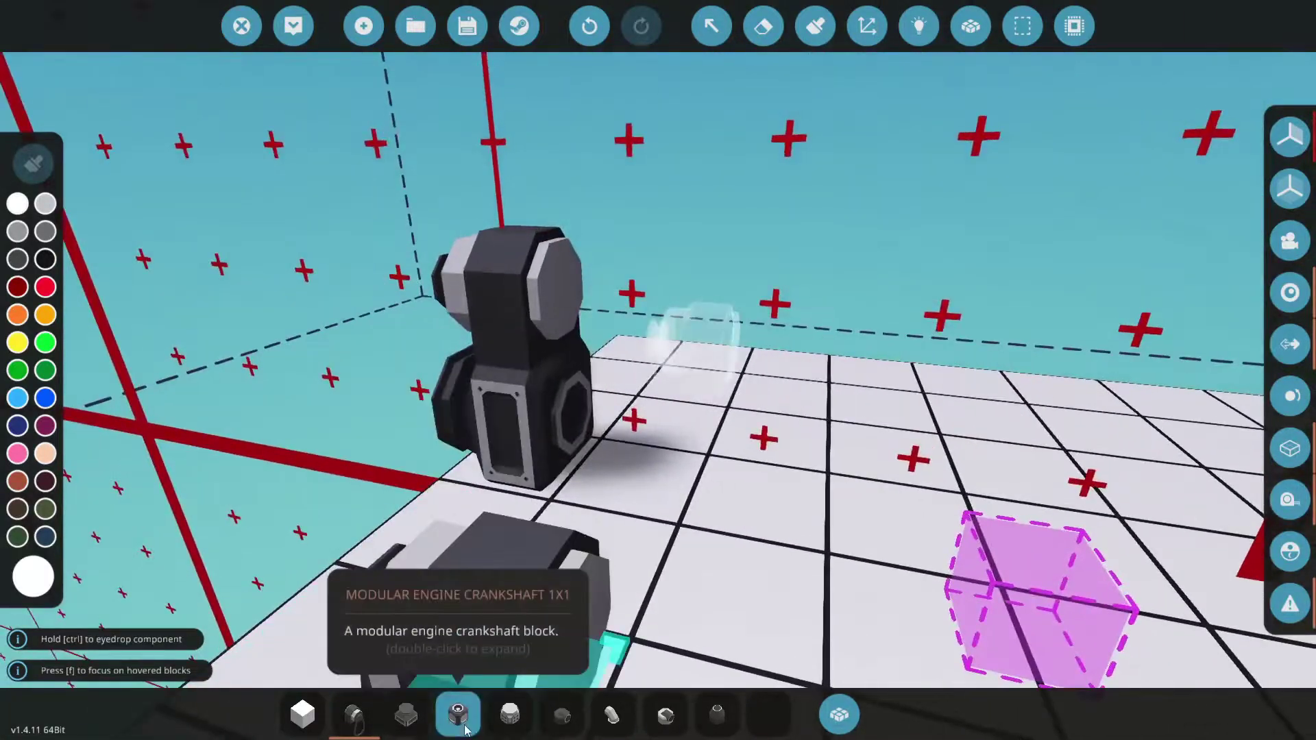
- Chain two 1x1 crankshafts onto the drive belt and mount a 1x1 cylinder on top of each
click(458, 715)
key(d)
click(526, 510)
click(636, 521)
click(509, 715)
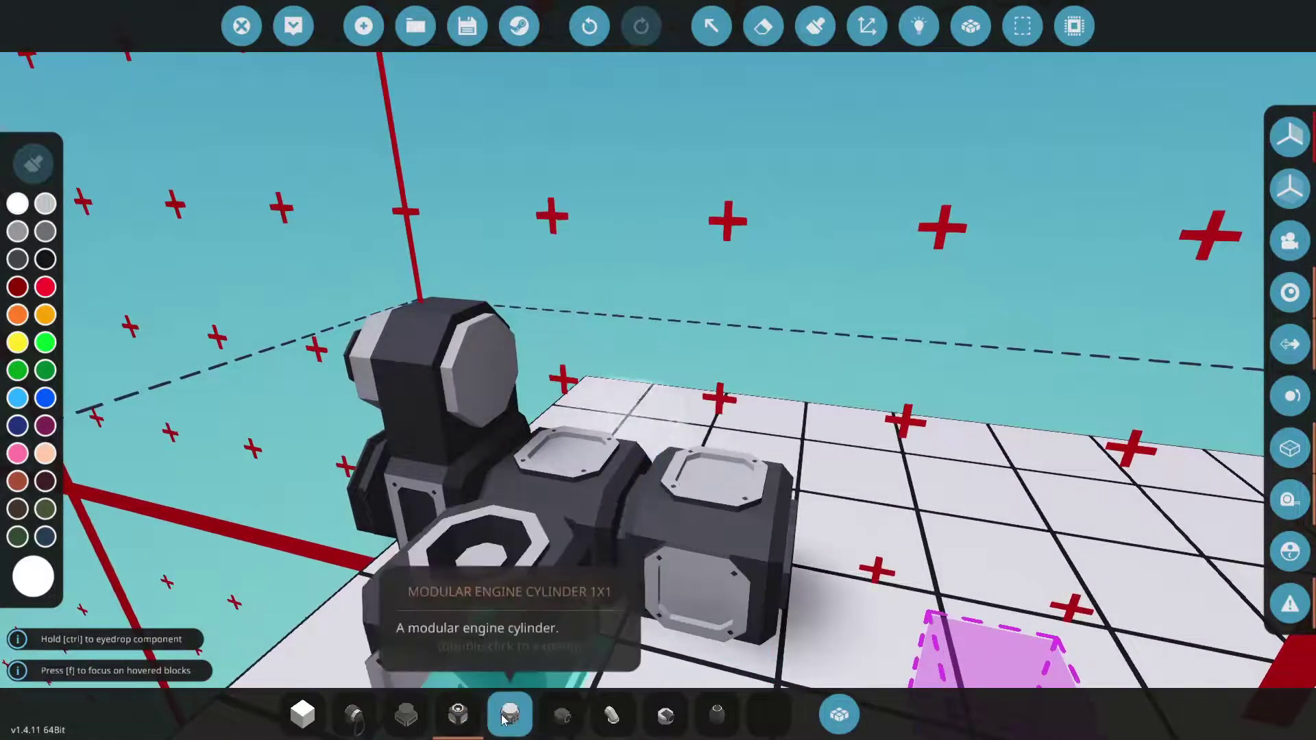
click(558, 439)
click(709, 475)
key(d)
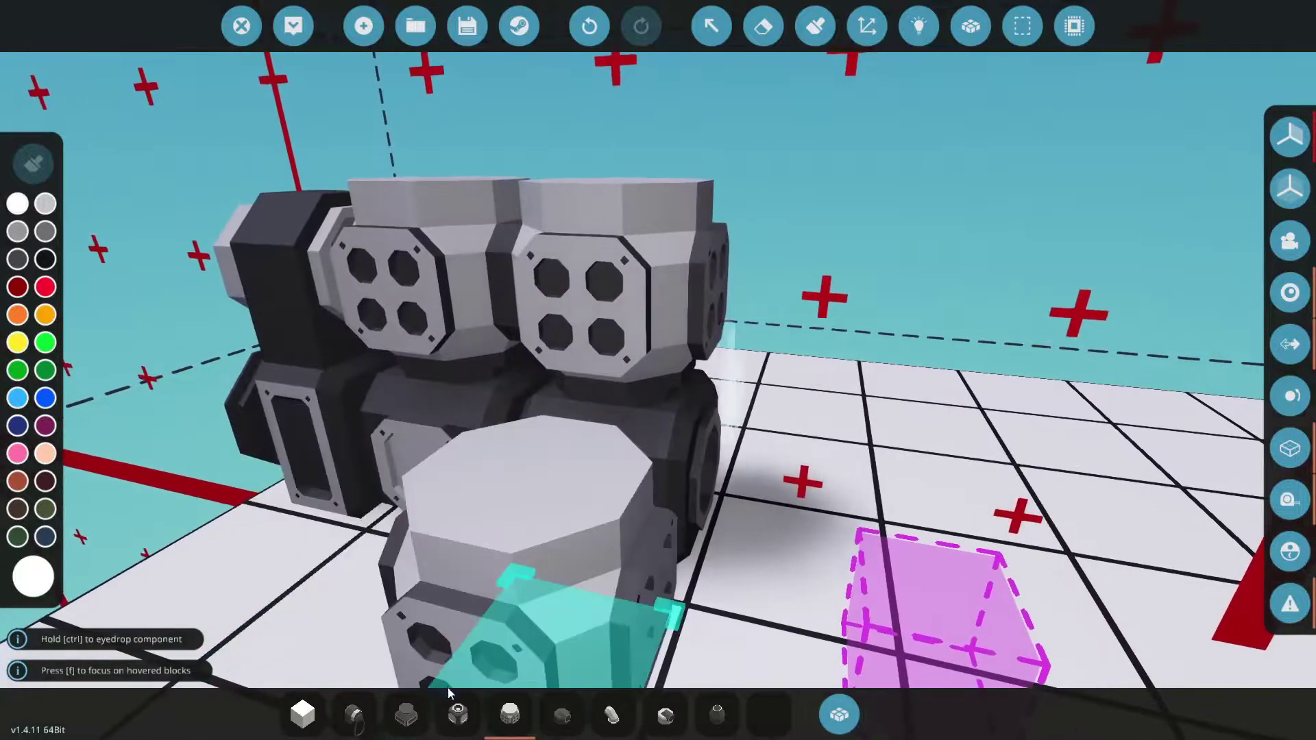
- Add a third 1x1 crankshaft to the end of the row and mount a cylinder on it
click(458, 715)
key(d)
click(598, 452)
click(508, 707)
click(656, 413)
- Turn off X symmetry and attach a corner exhaust manifold to the side of the third cylinder
key(a)
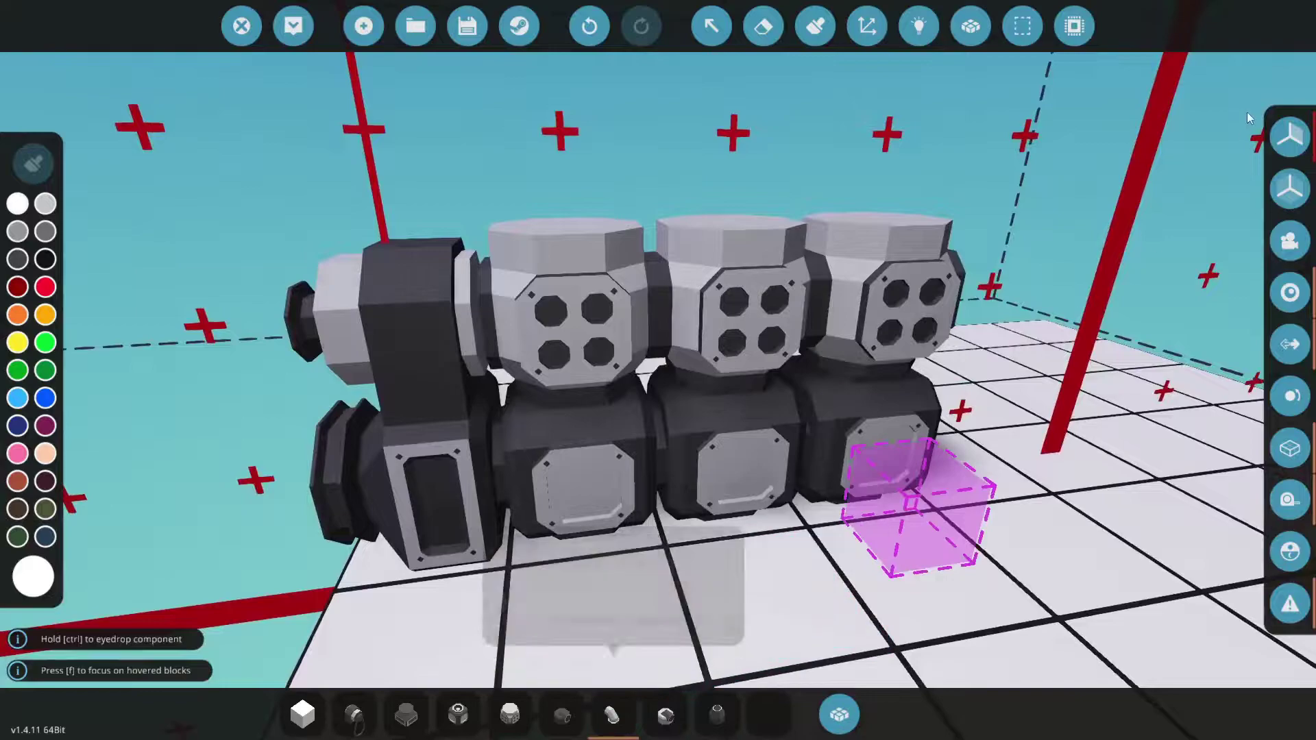
click(1279, 149)
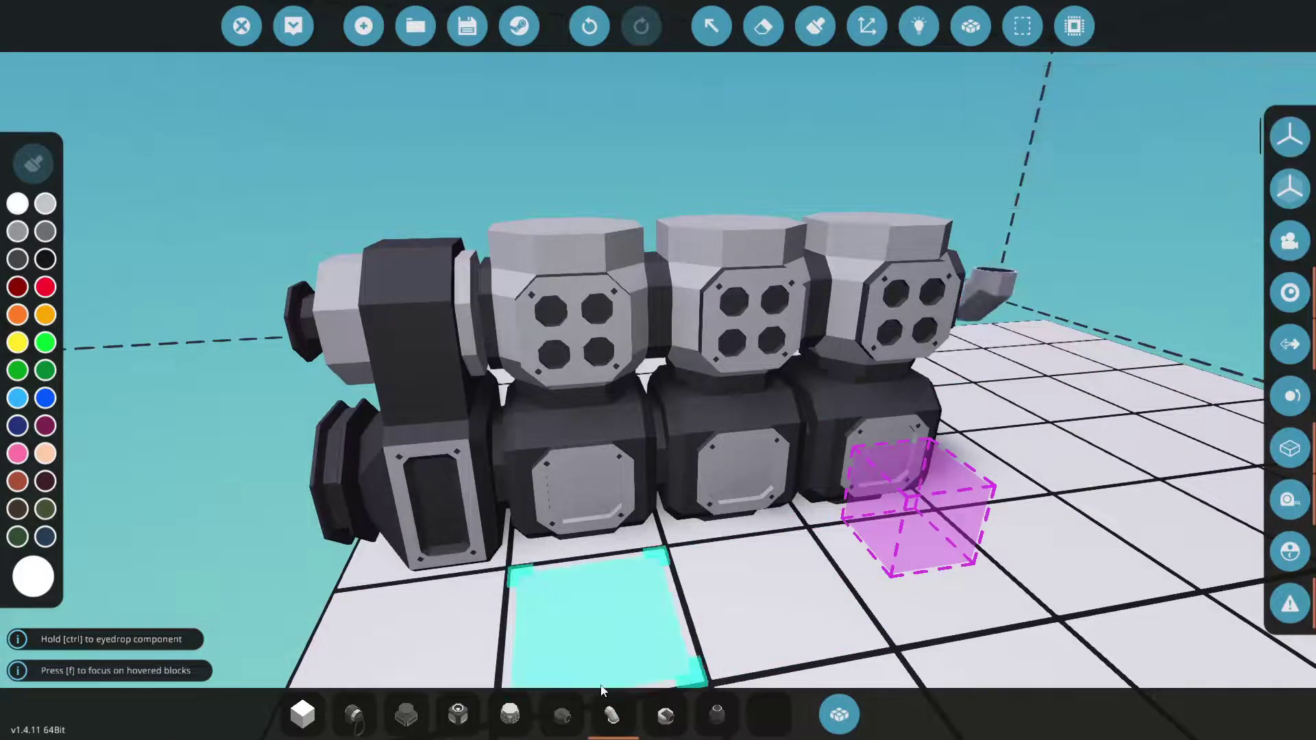
key(d)
key(w)
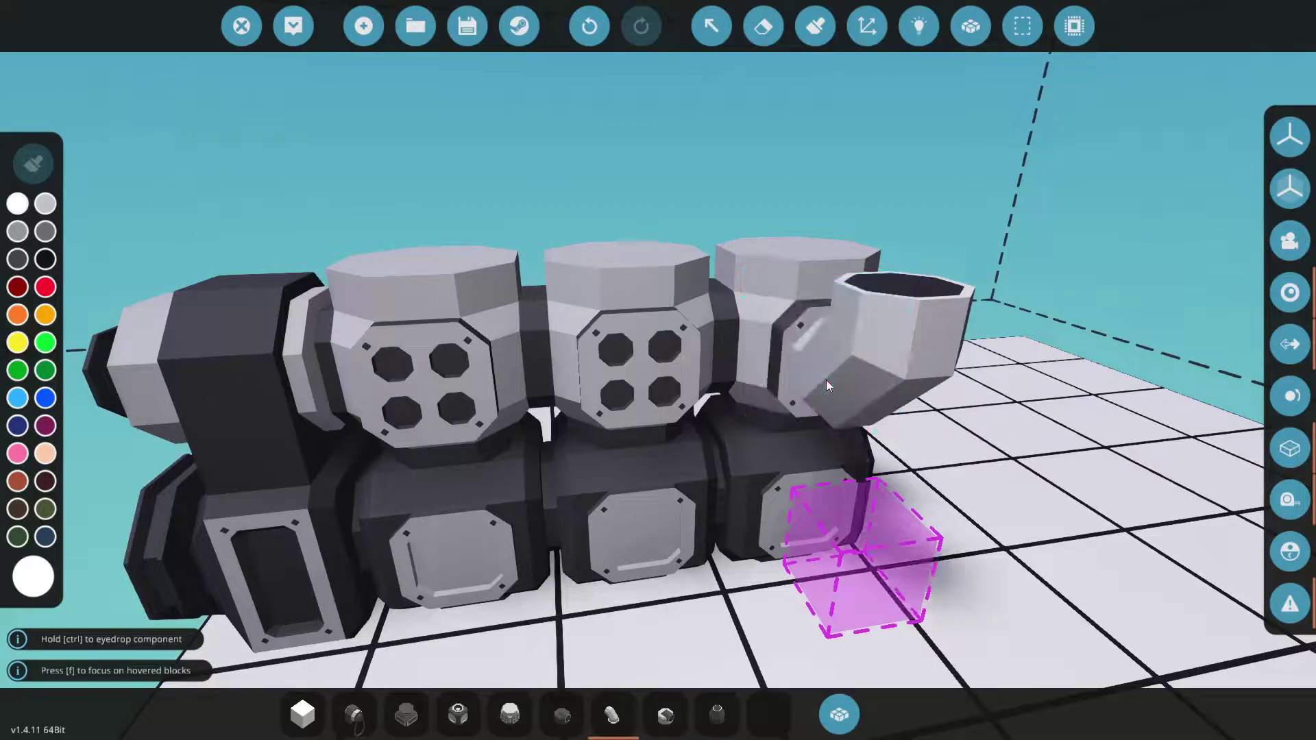
- Rotate the air manifold upright and attach it to the third cylinder, opposite the exhaust manifold
click(666, 715)
drag(948, 338, 716, 387)
key(l)
key(l)
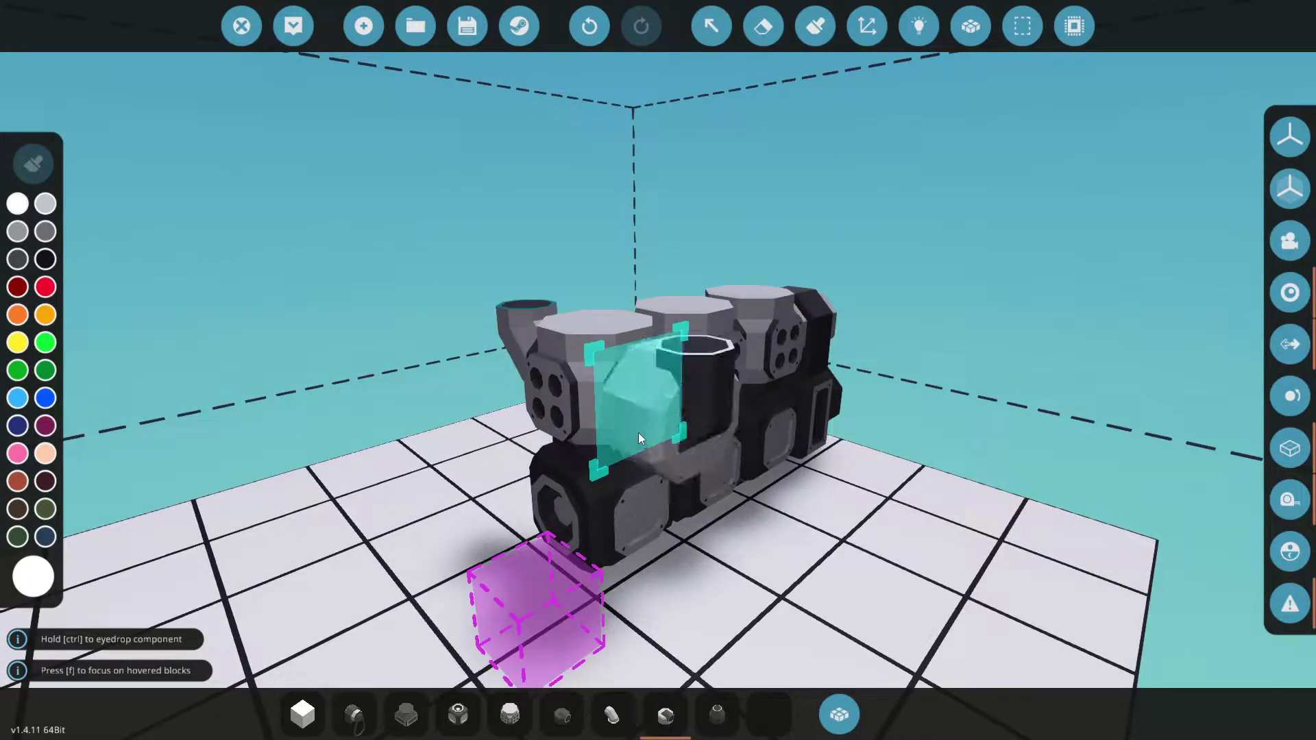
click(640, 433)
- Rotate the Modular Engine Fuel Manifold and attach it to the cylinder nearest the drive belt, on the air manifold's side
drag(726, 322, 601, 632)
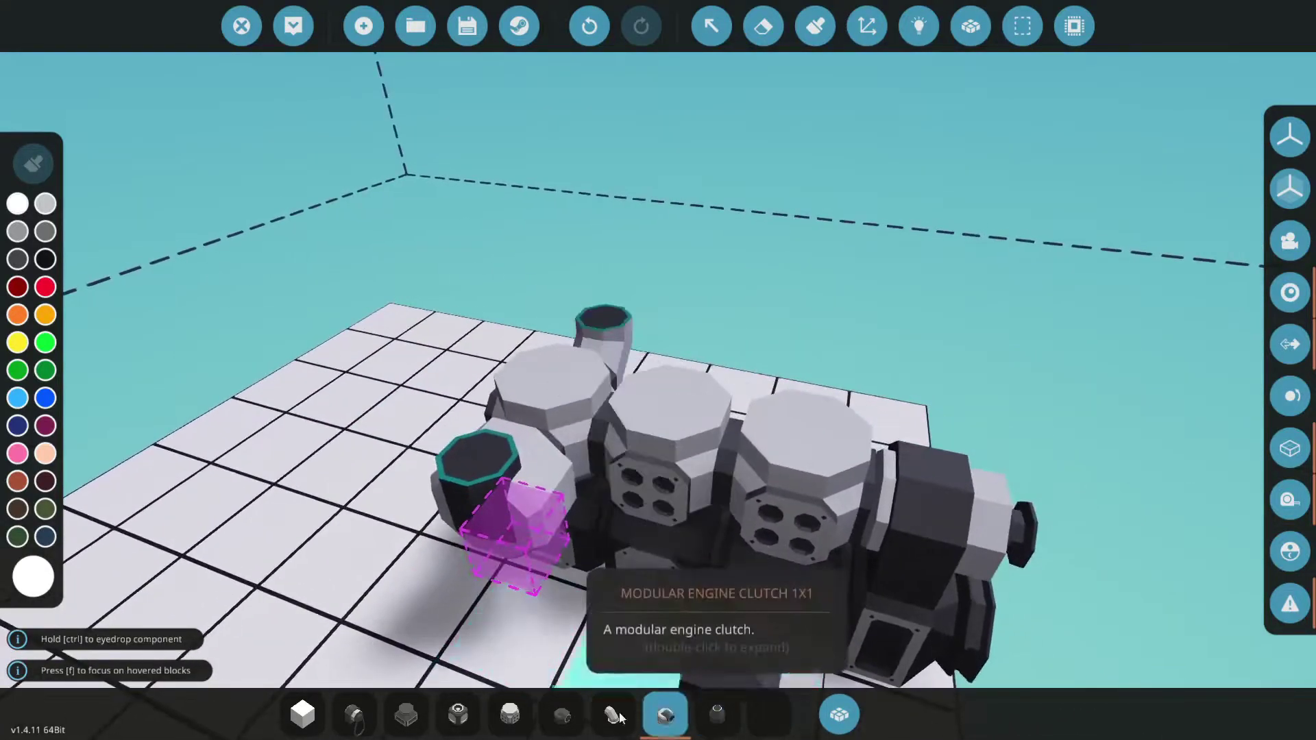
click(562, 715)
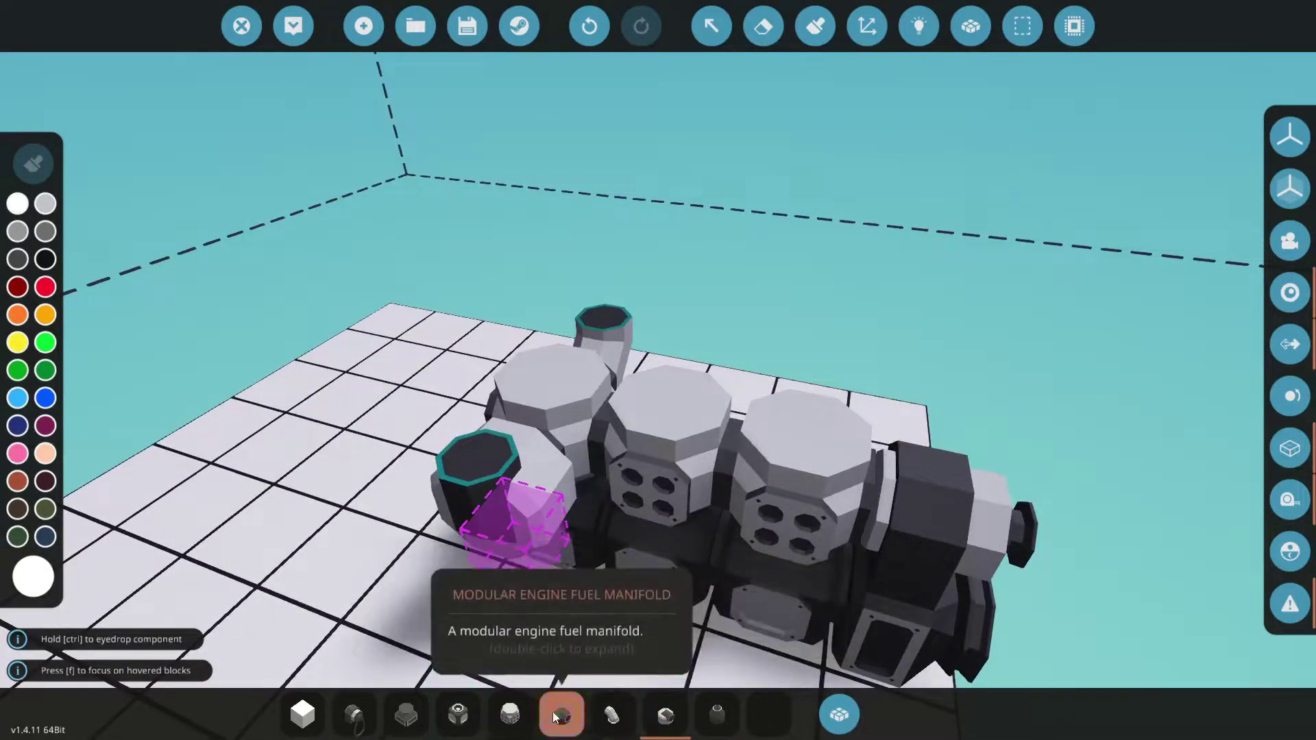
key(l)
key(l)
click(758, 533)
drag(715, 622, 880, 539)
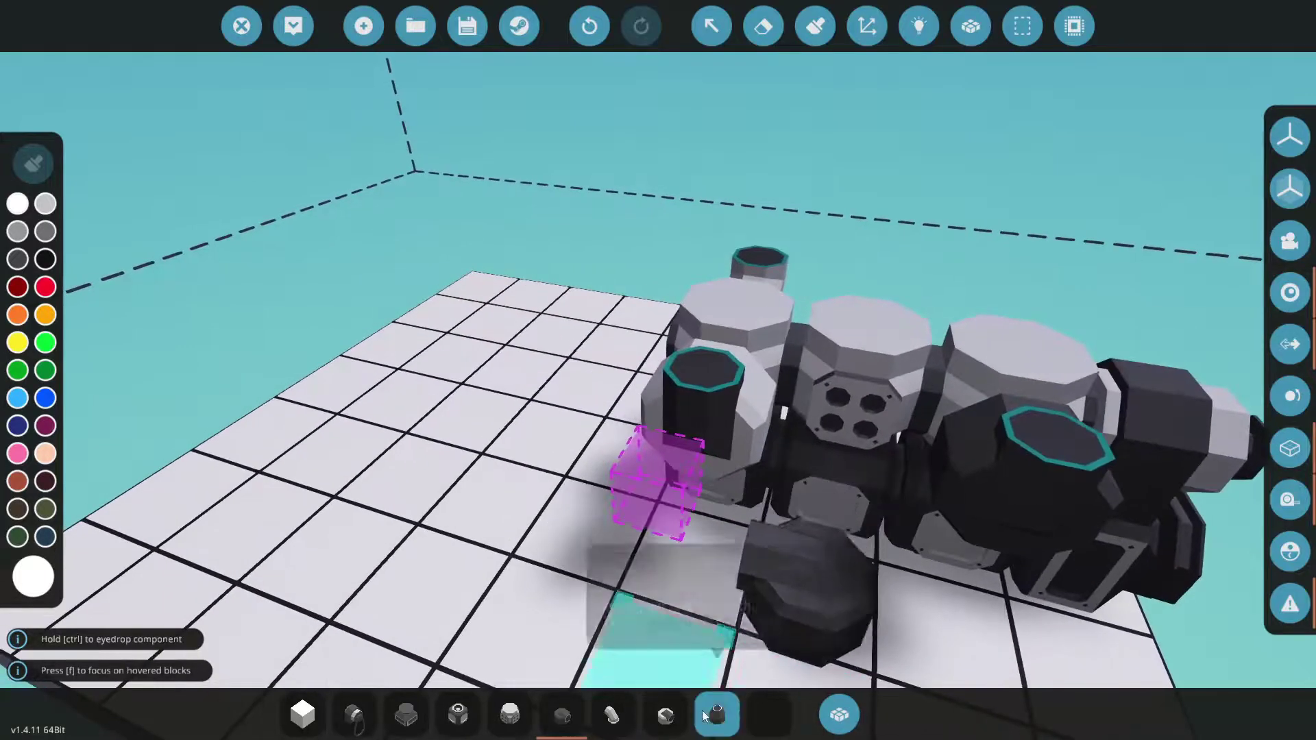
- Attach a Modular Engine Clutch 1x1 to the free end of the crankshaft row
click(716, 715)
drag(446, 508, 389, 538)
key(a)
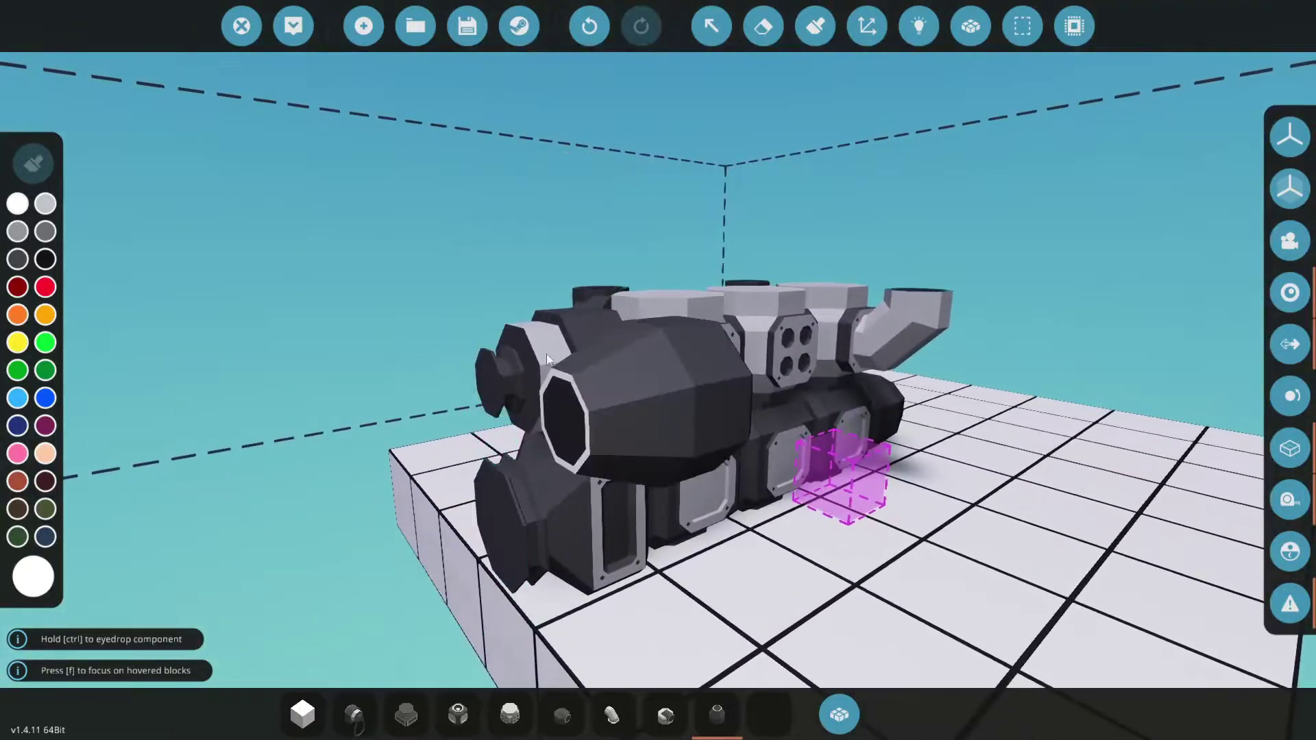
- Examine the assembled engine from all sides, checking its manifold ports and the clutch's connections
drag(774, 576, 750, 511)
key(d)
key(a)
drag(632, 517, 565, 455)
drag(689, 384, 692, 596)
drag(656, 505, 901, 538)
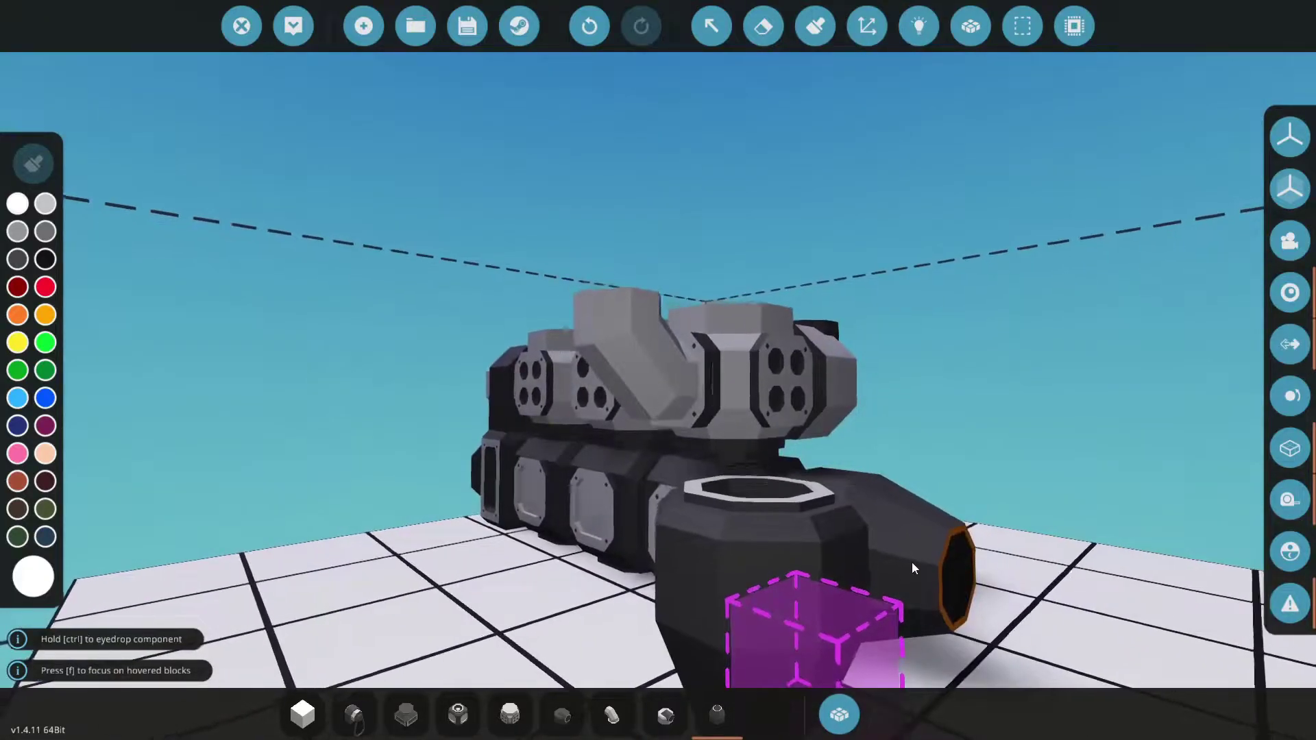
key(1)
drag(758, 631, 954, 317)
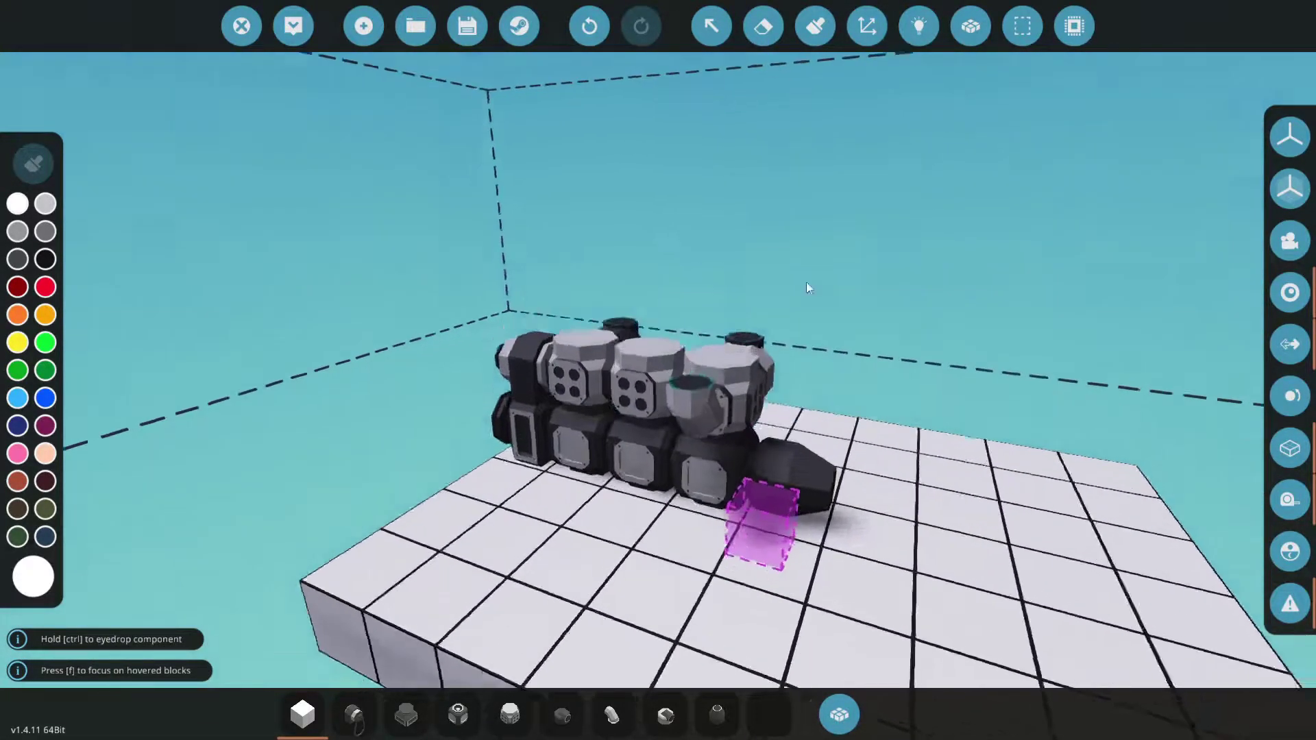
drag(807, 287, 547, 357)
drag(766, 380, 362, 368)
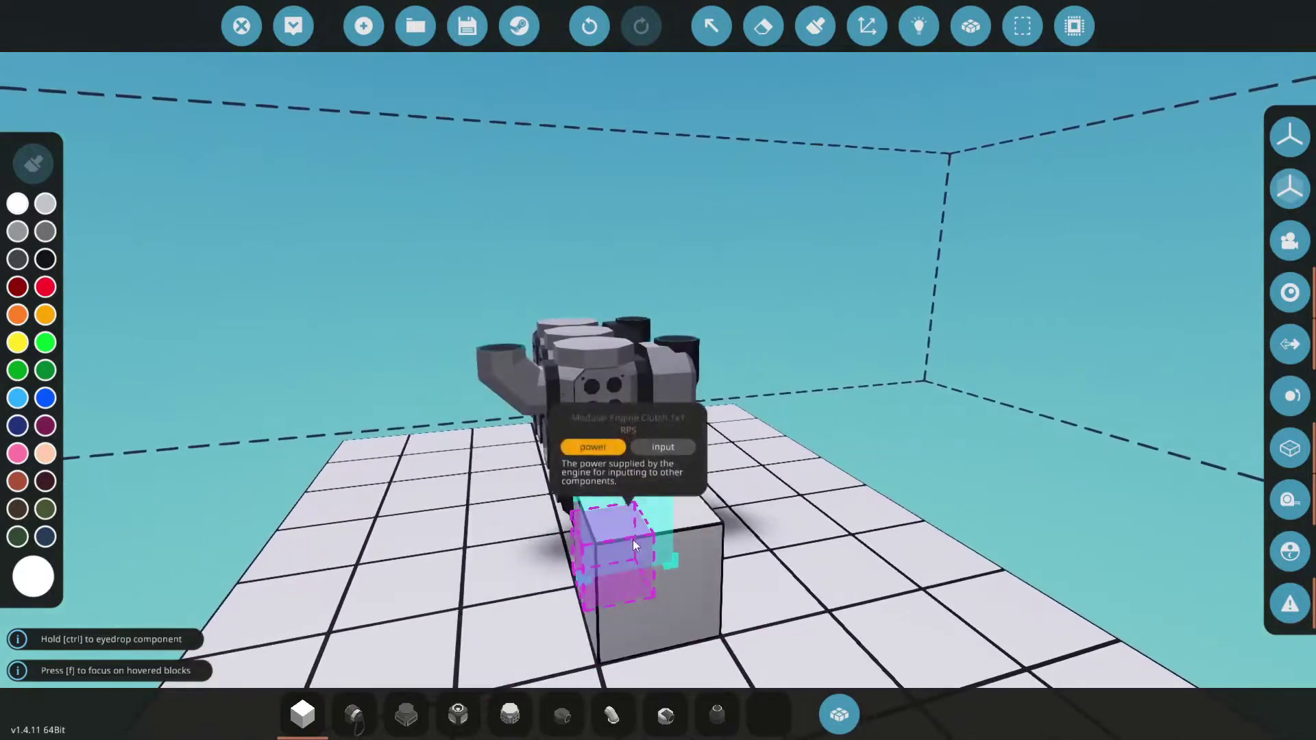
drag(780, 662, 881, 480)
- Find the Fluid Exhaust by searching for "fluid" and place it upright on the exhaust manifold's outlet
scroll(823, 466, up, 3)
click(839, 714)
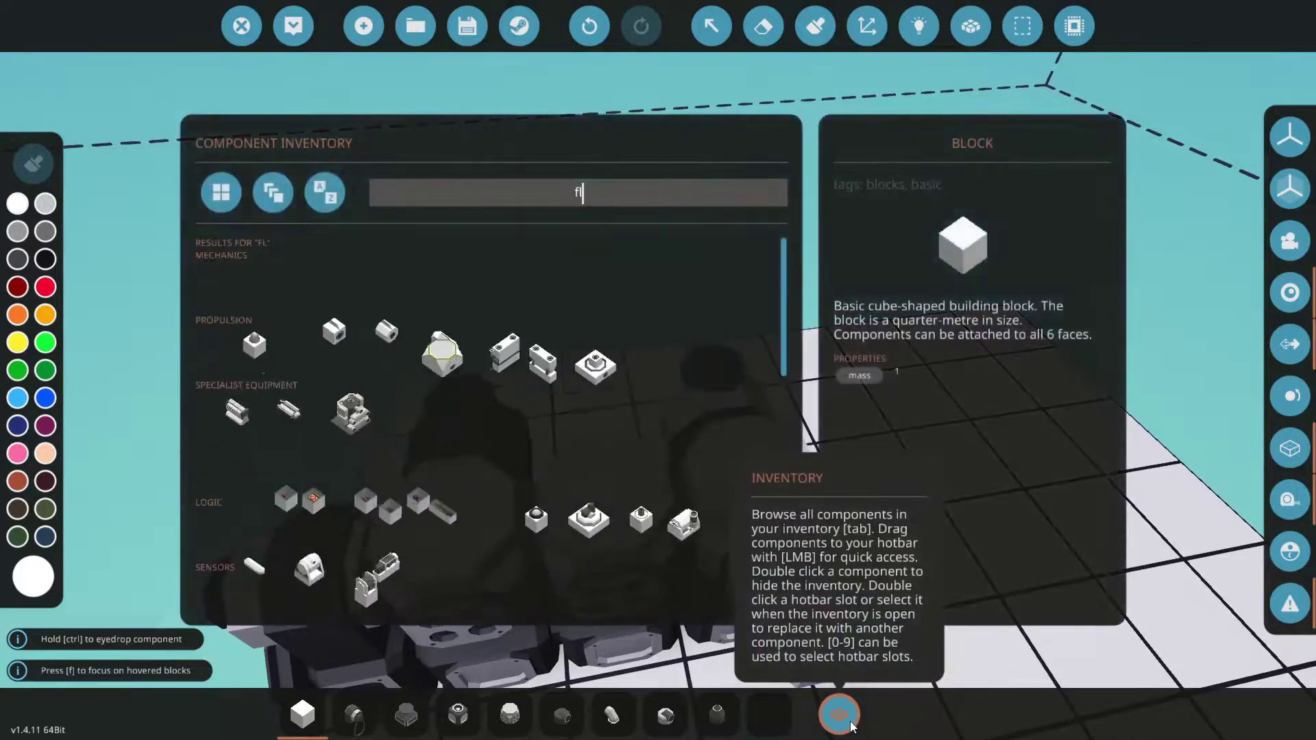
text(fluid)
scroll(335, 411, down, 3)
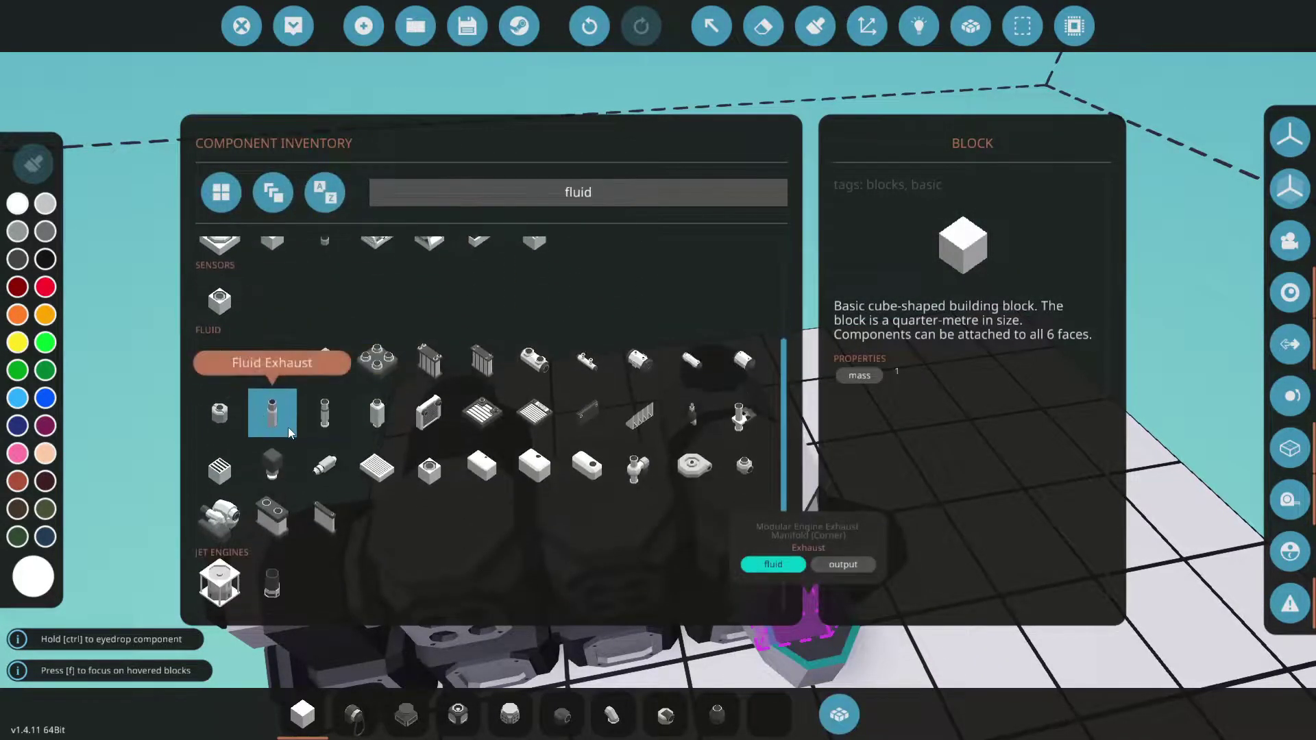
click(288, 431)
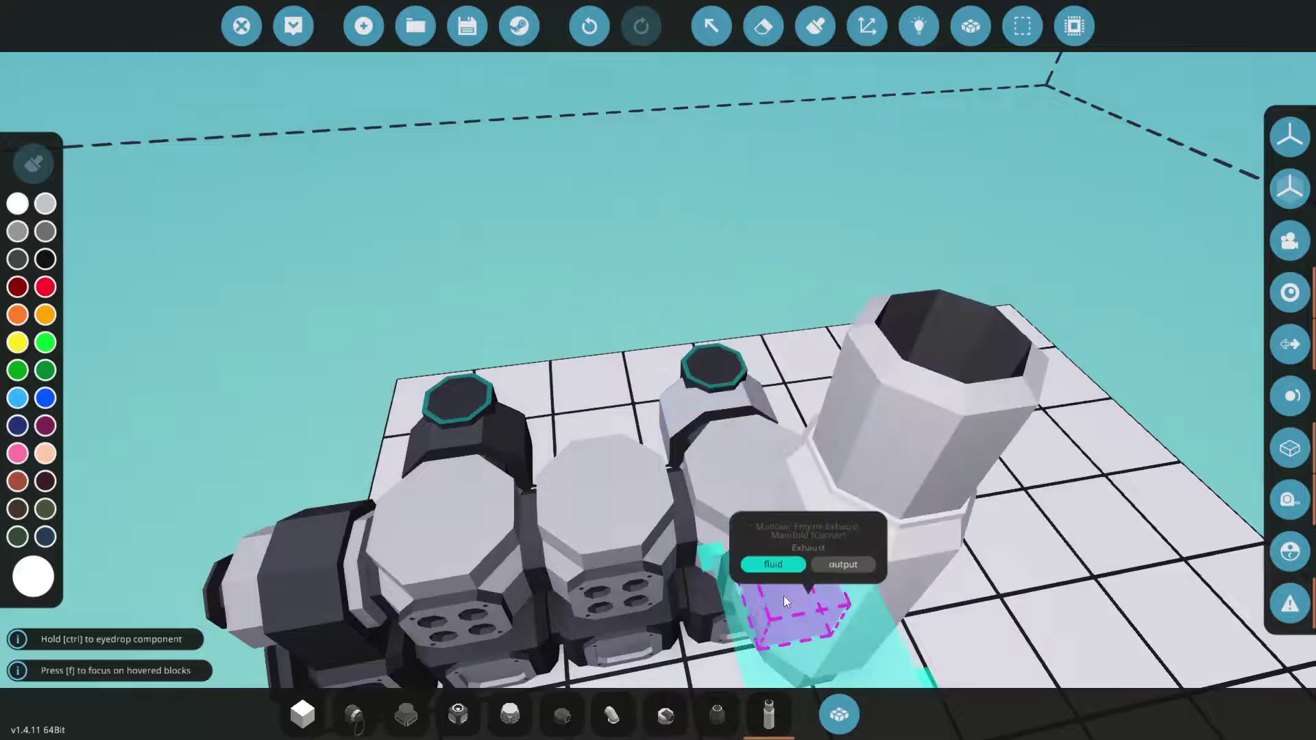
scroll(756, 579, up, 5)
scroll(757, 579, down, 5)
- Choose the Air Ram from the fluid components and place it on the air manifold's inlet
click(835, 711)
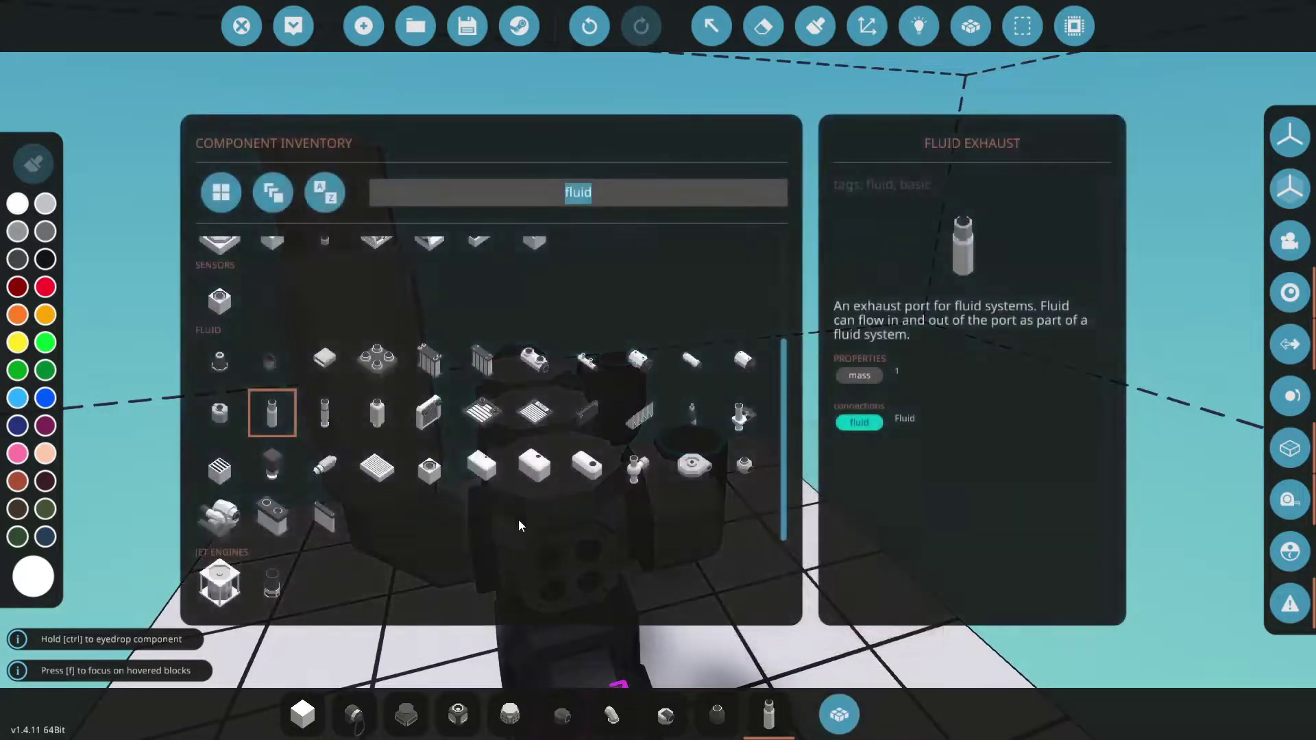
click(285, 365)
click(663, 421)
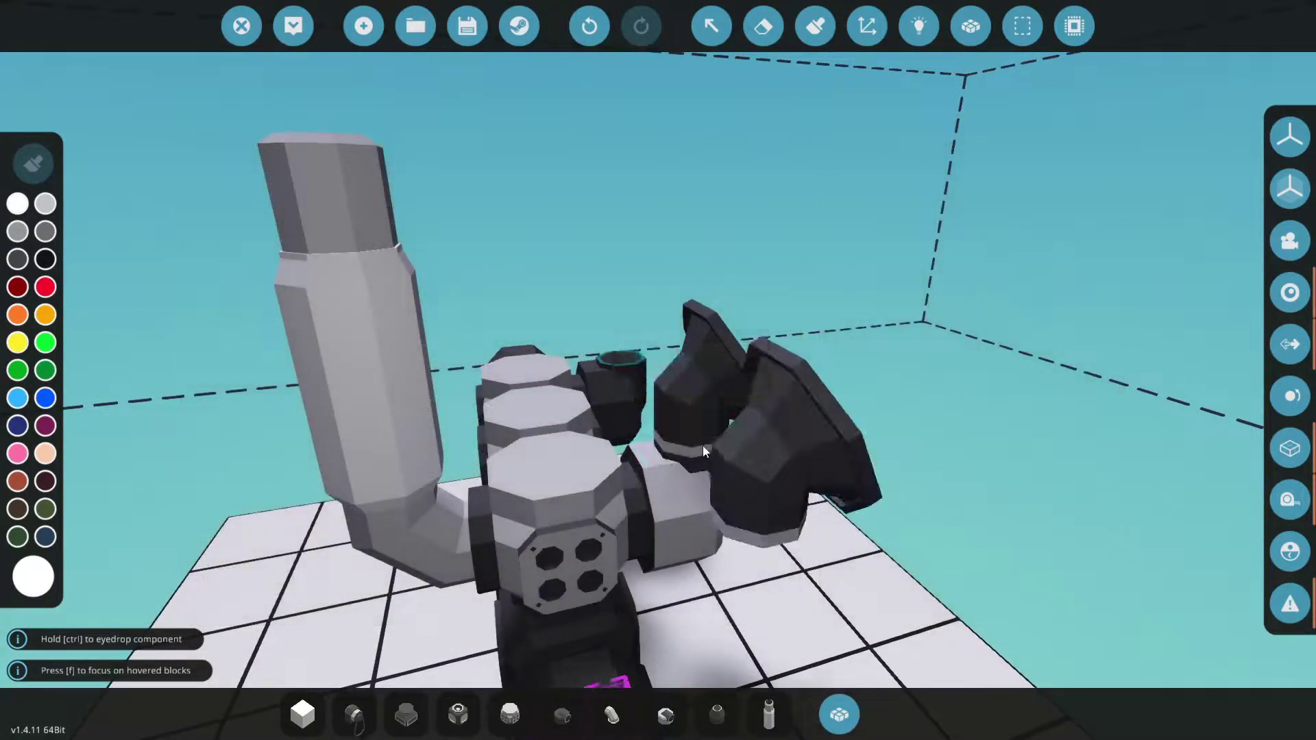
- Search for "tank", replace the starter in the hotbar with a fluid tank, and mount it on the fuel manifold's inlet
click(839, 715)
text(tank)
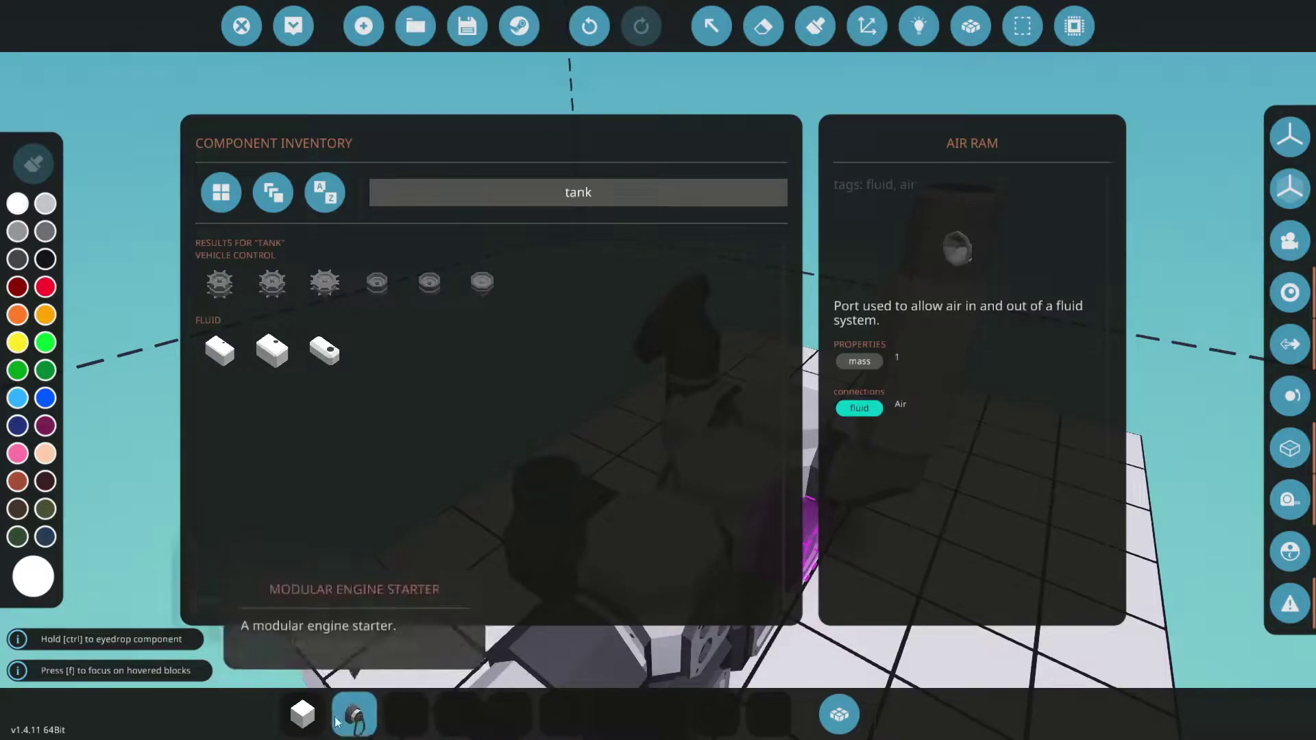
drag(337, 719, 411, 430)
click(332, 346)
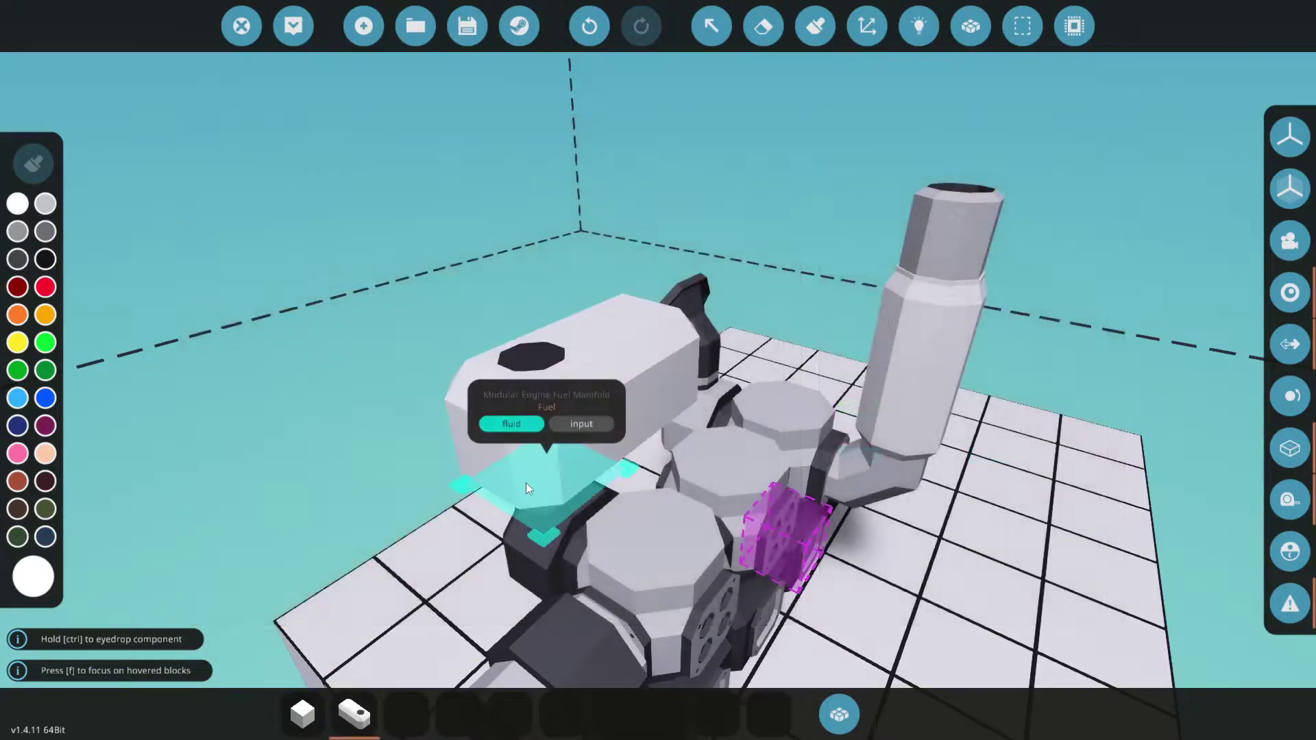
click(535, 484)
drag(476, 240, 610, 386)
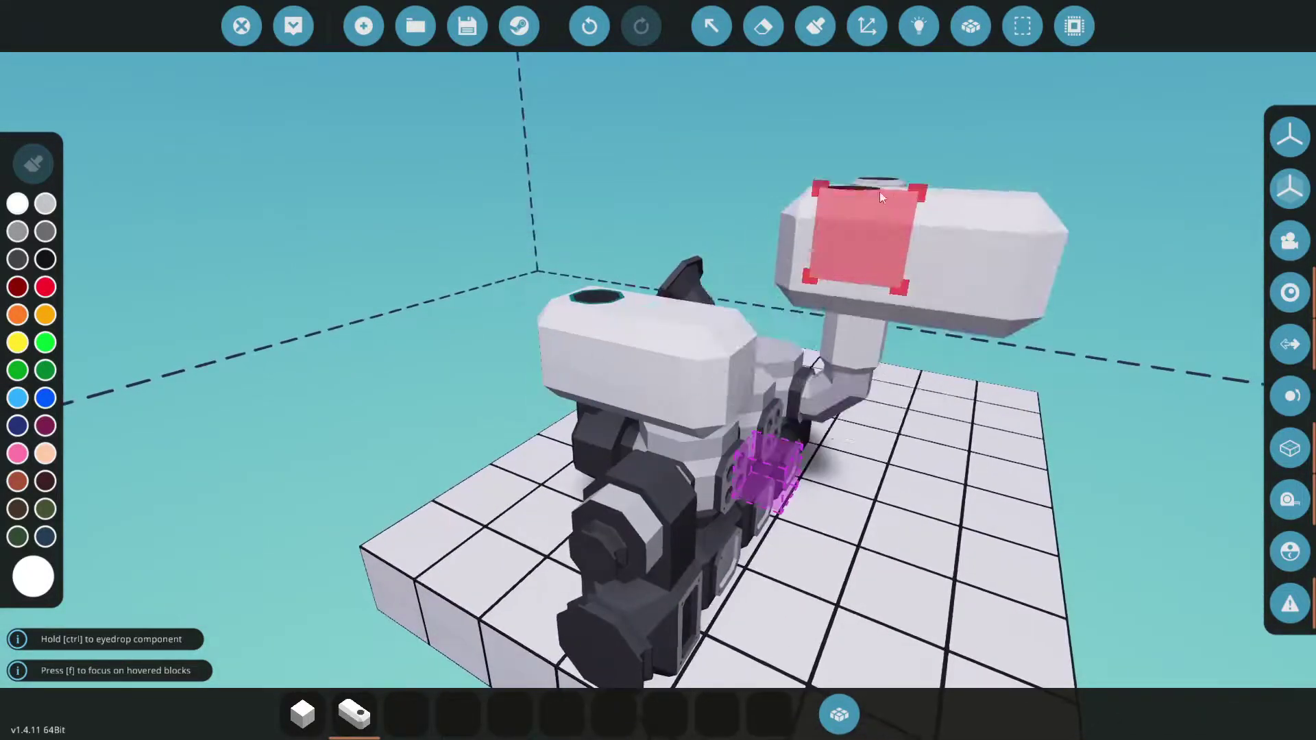
- Add the throttle lever and the push button to the hotbar by searching the inventory for "thr" and "butto"
drag(860, 189, 973, 733)
click(837, 720)
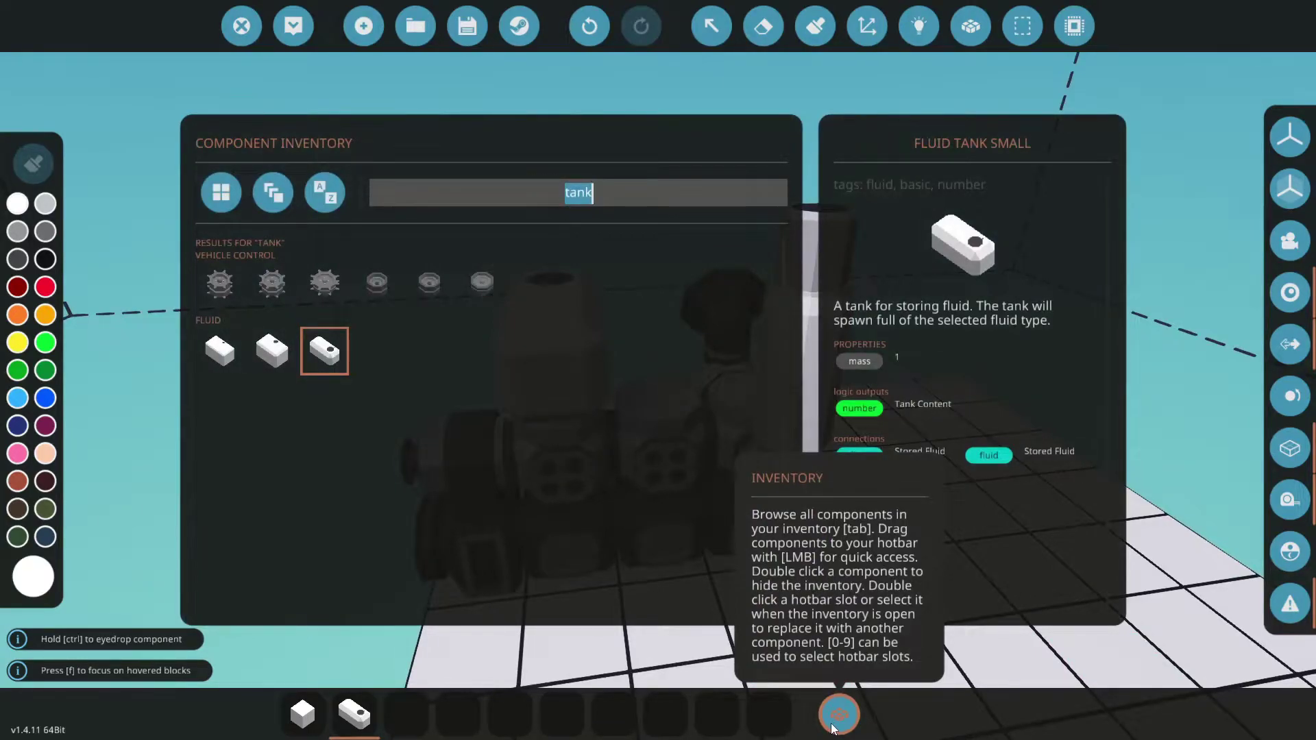
text(thr)
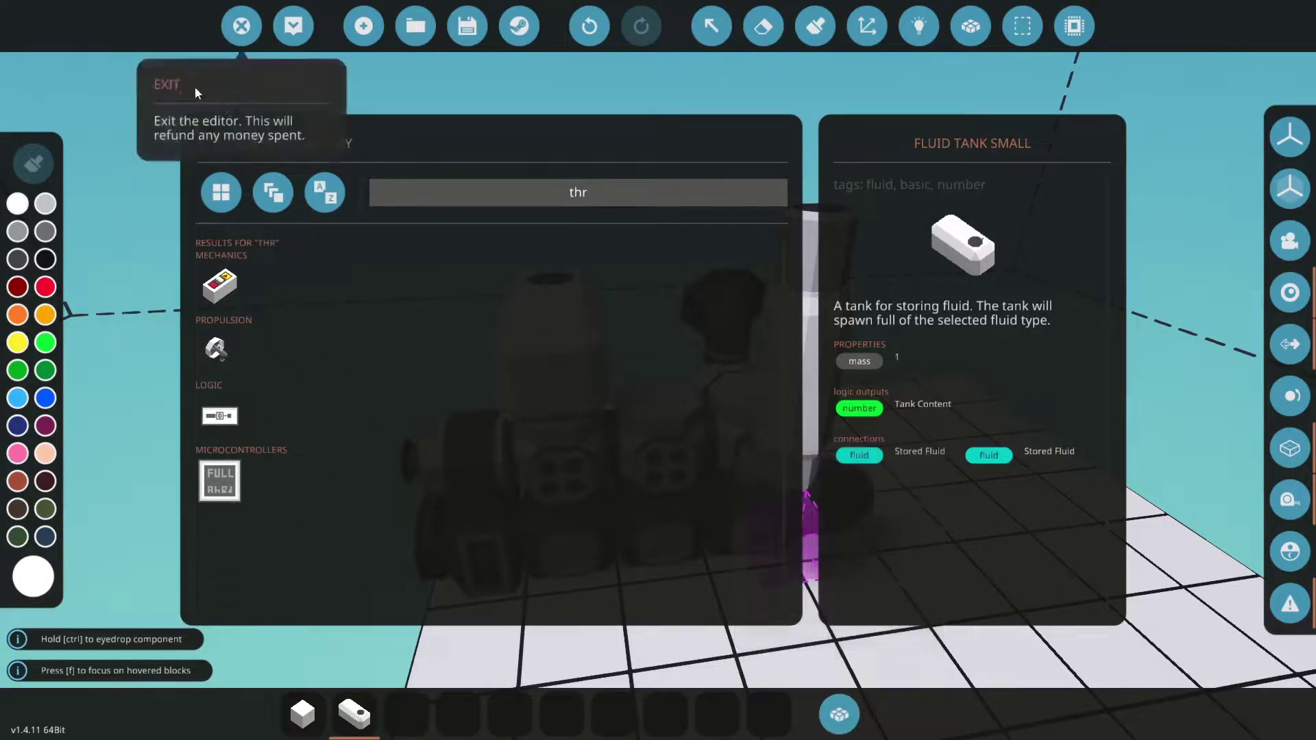
click(370, 199)
text(butto)
drag(377, 284, 416, 726)
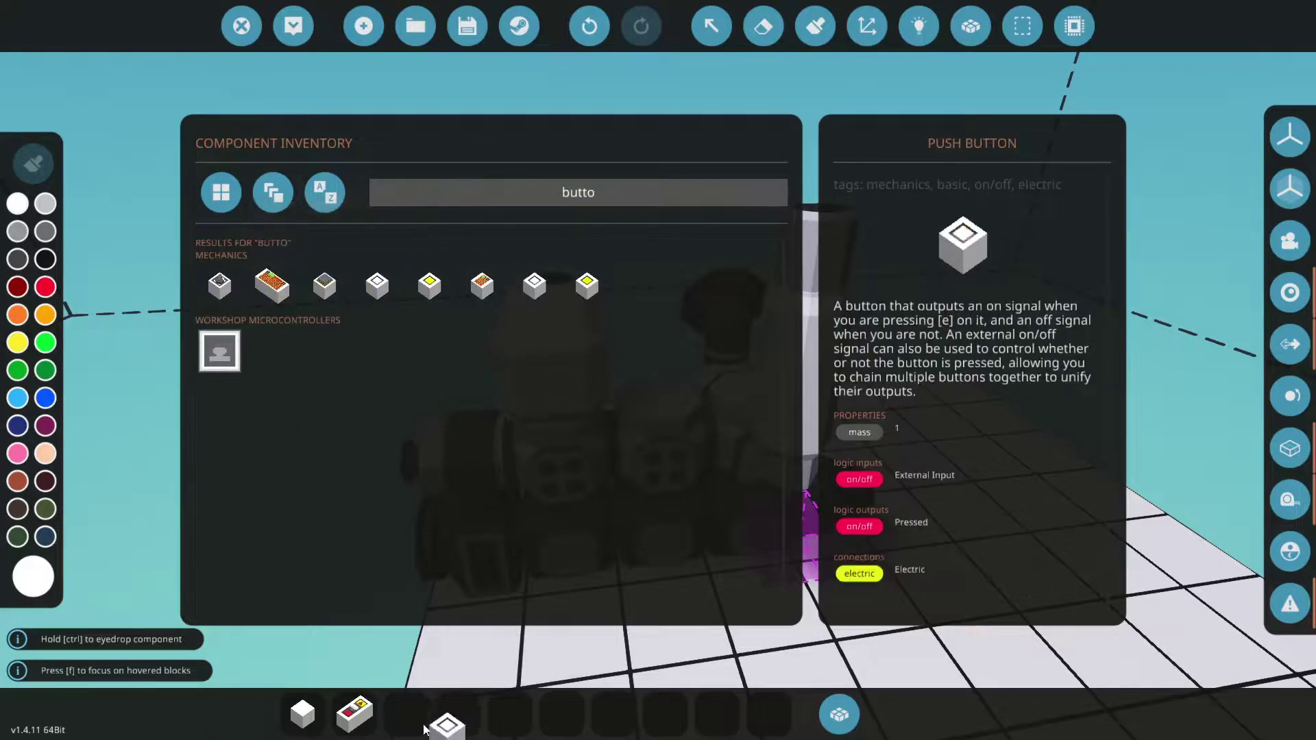
- Add the Electric Battery Small and the one-input function block to the hotbar by searching for "batt" and "fun"
text(batt)
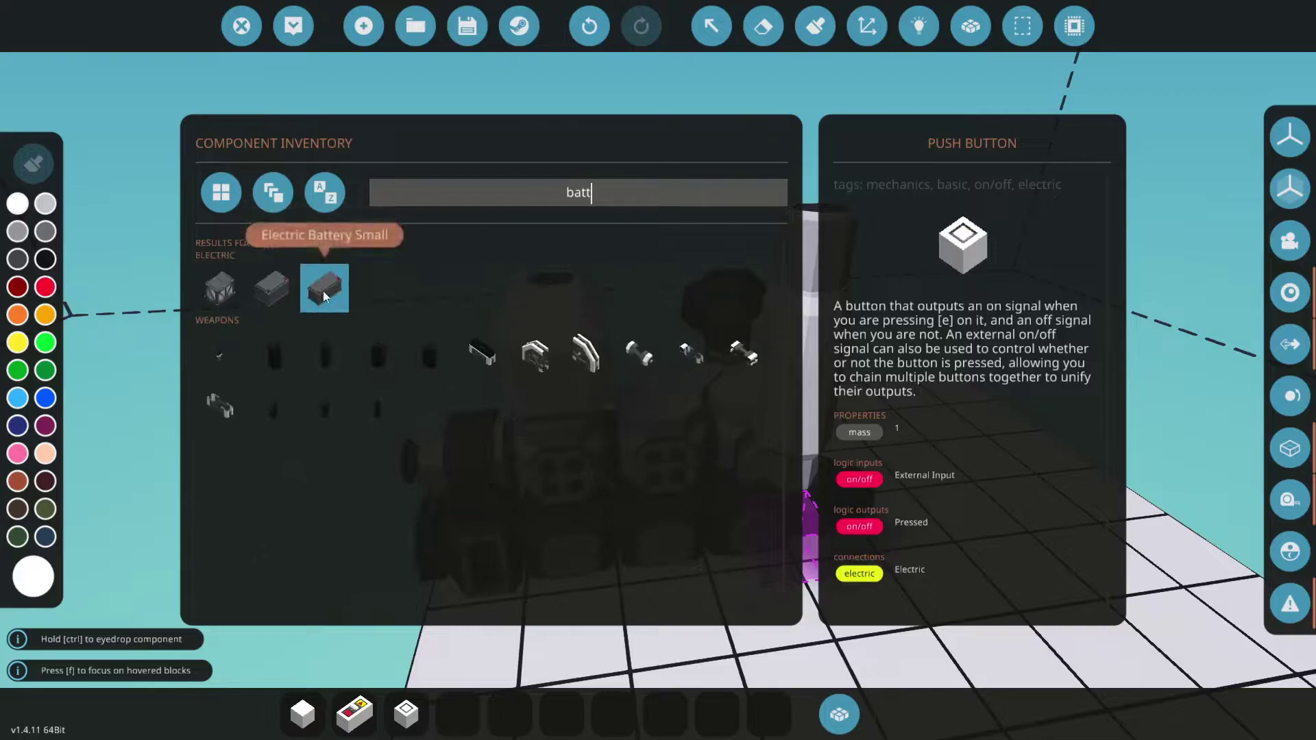
drag(324, 285, 465, 718)
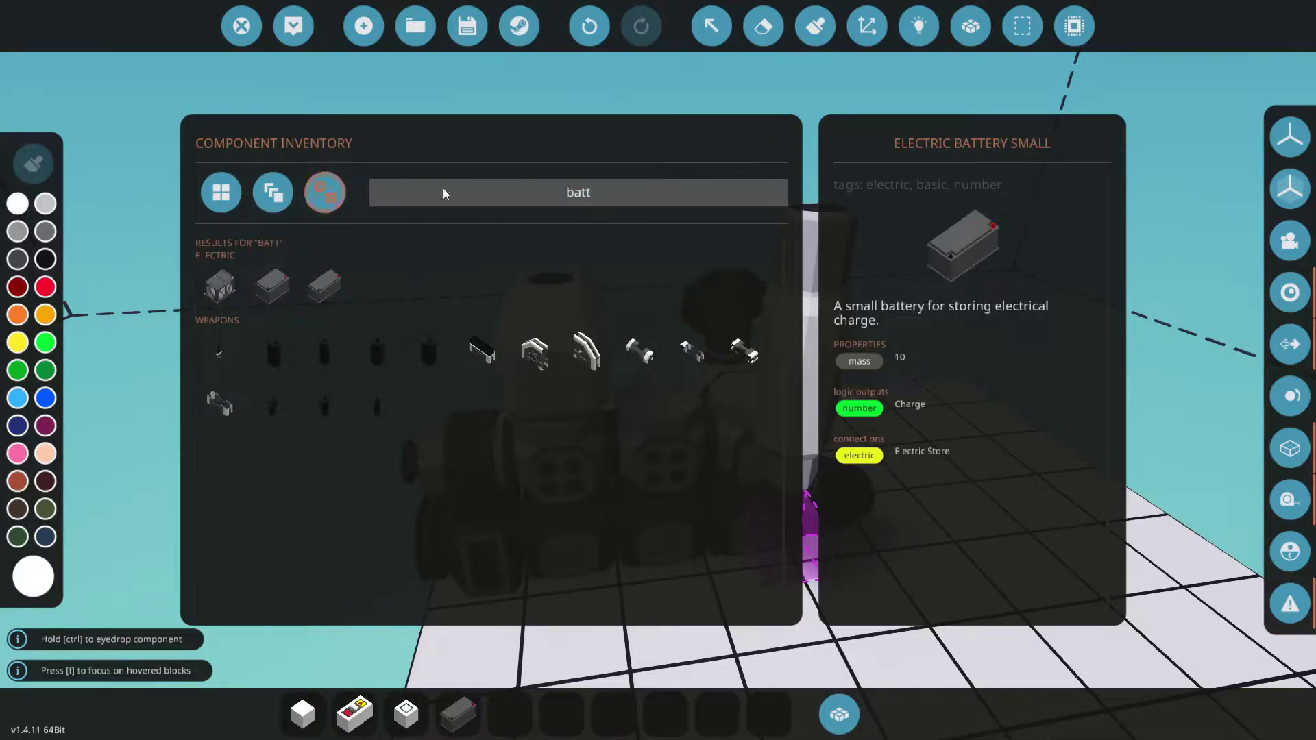
click(682, 192)
text(fun)
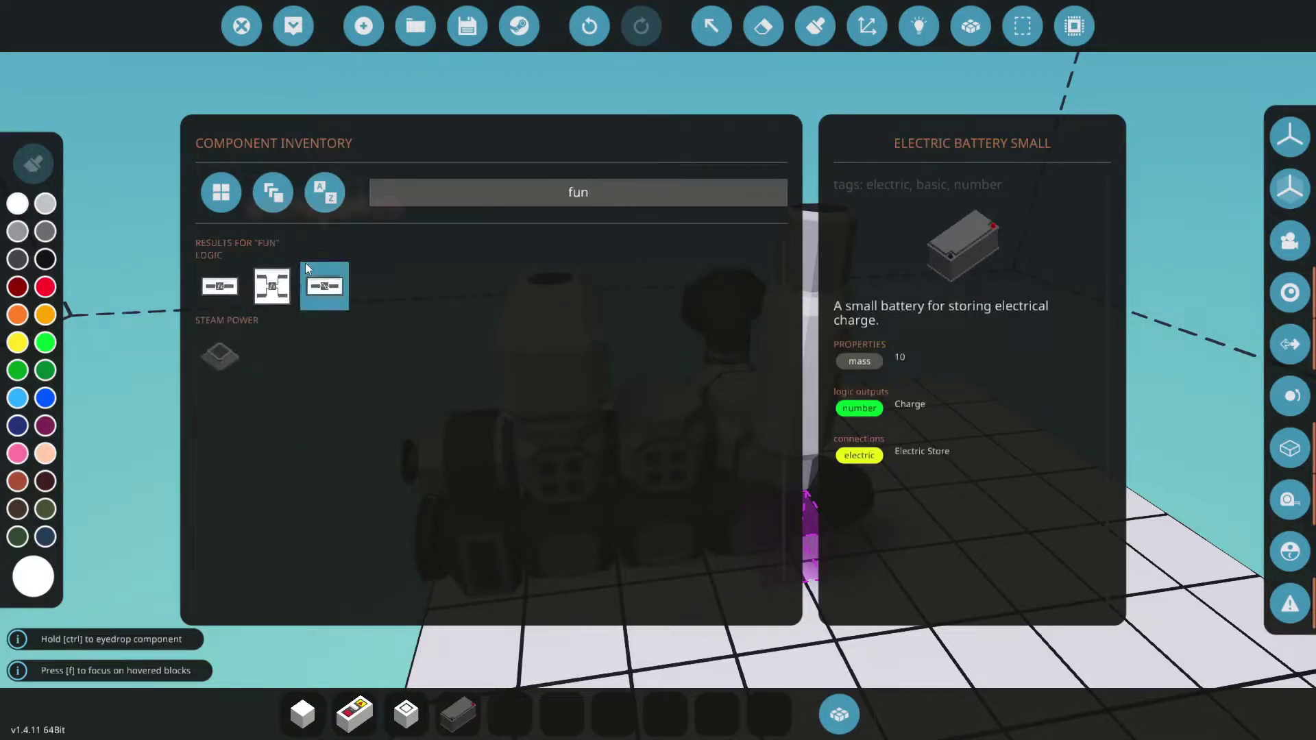
click(228, 275)
- Place a small electric battery on the platform beside the engine and wire its electric node to the starter
key(2)
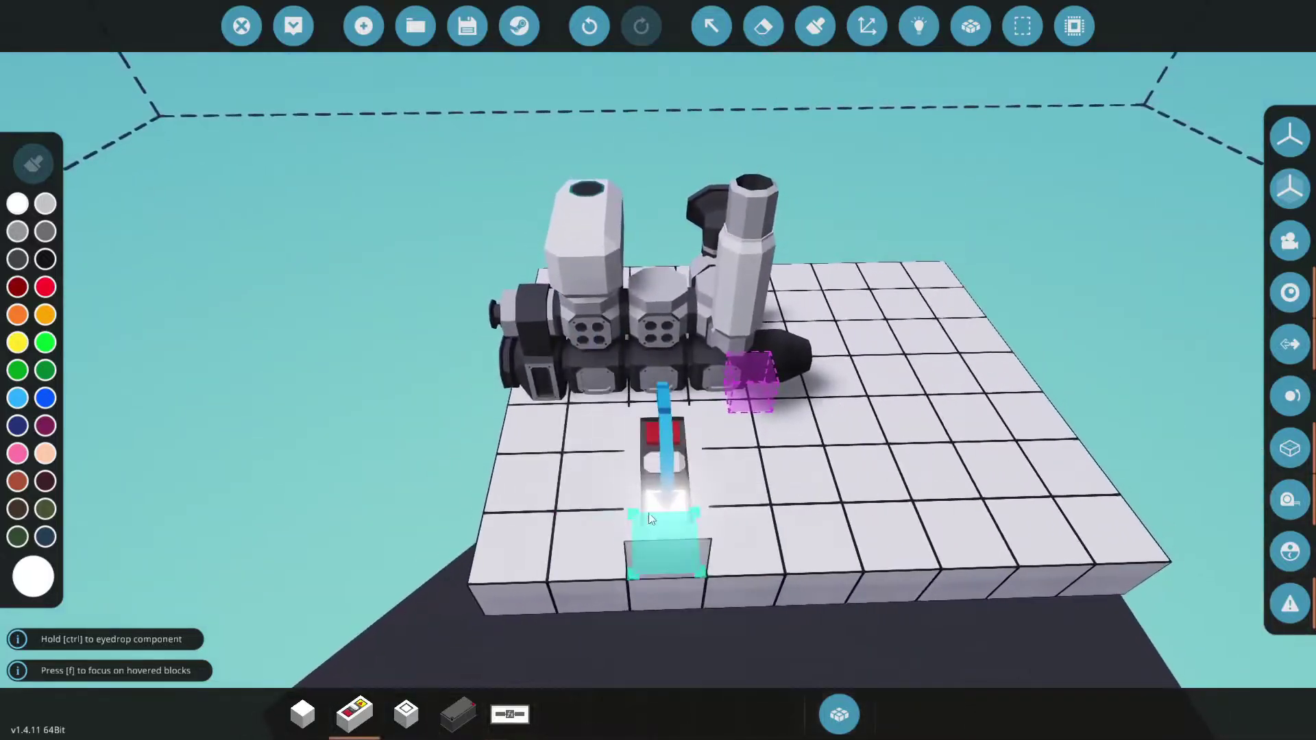
click(458, 714)
drag(1167, 366, 794, 479)
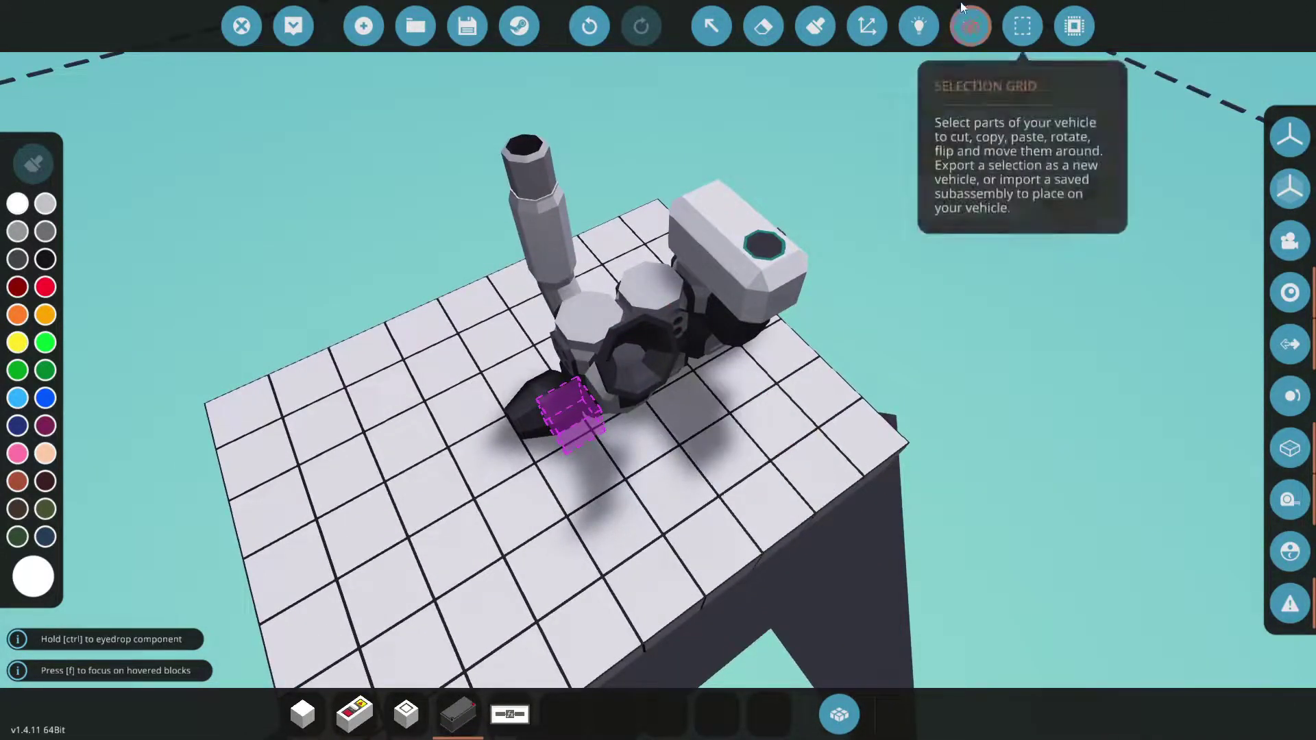
key(i)
key(j)
key(j)
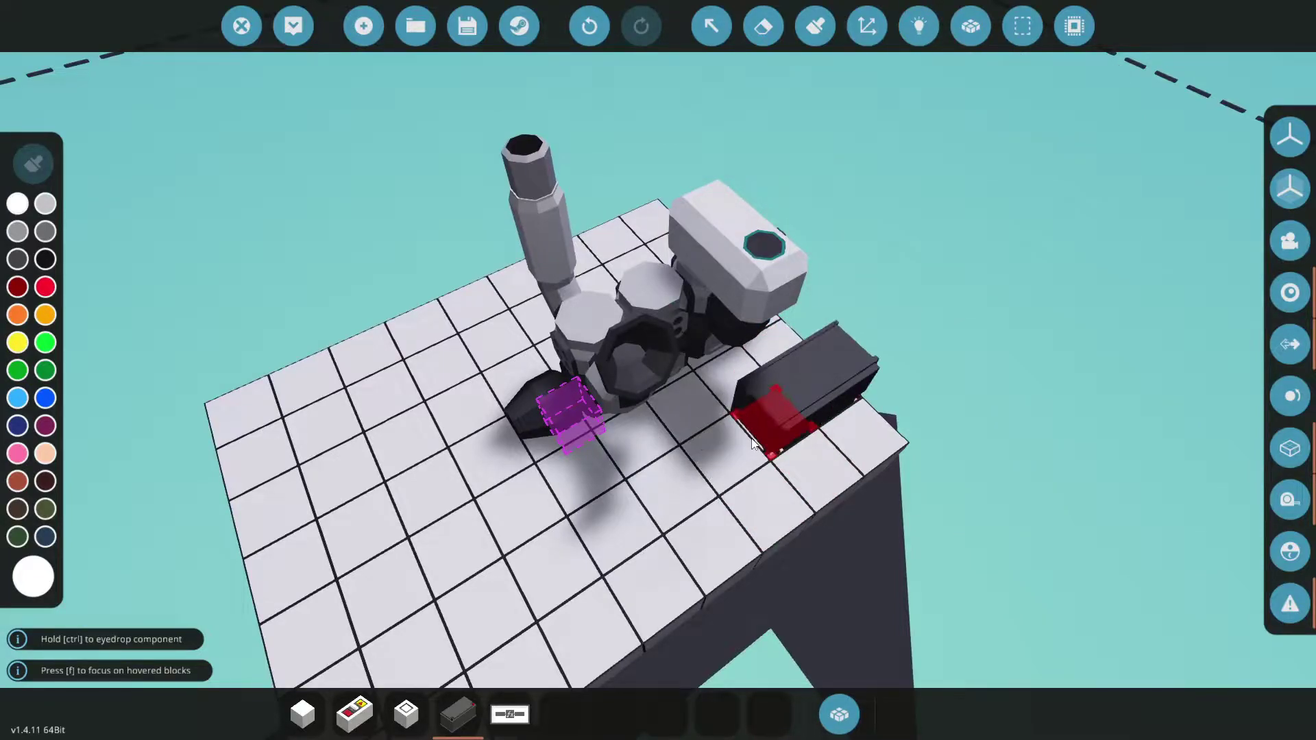
key(i)
click(918, 25)
click(26, 343)
drag(844, 455, 847, 208)
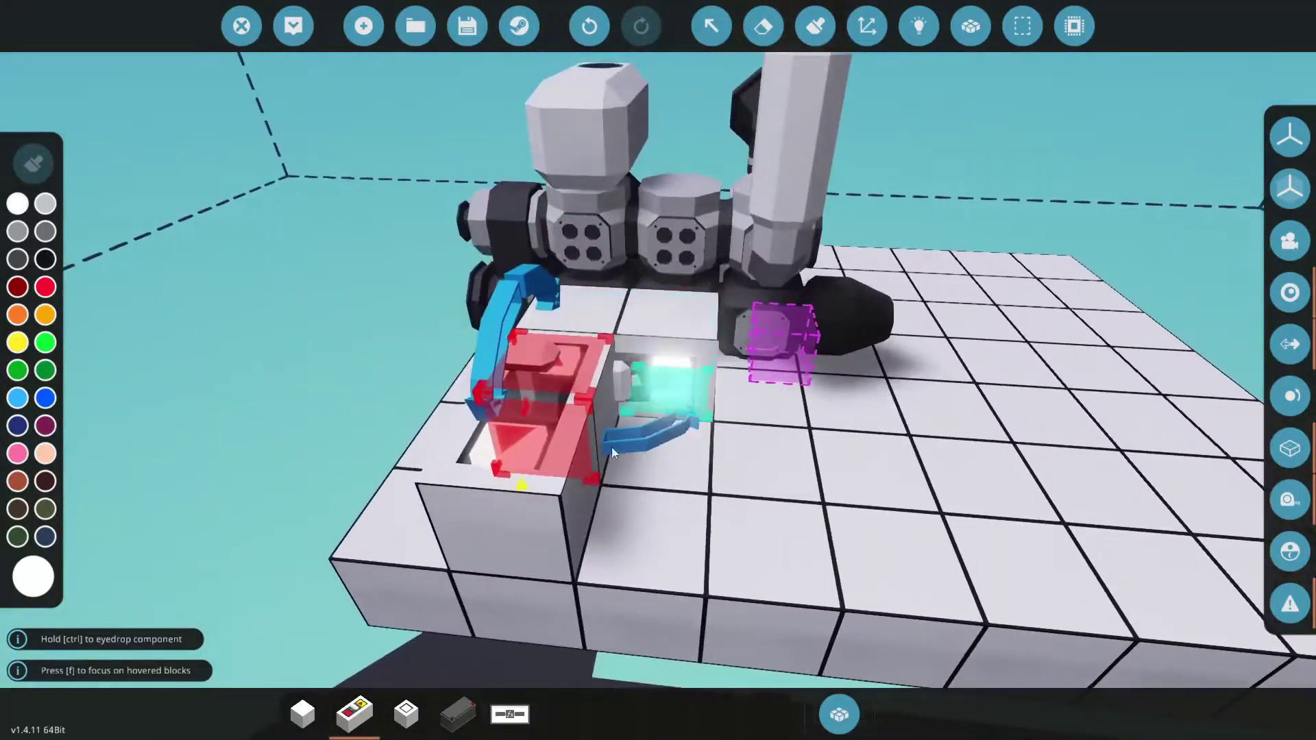
- Place two throttle levers side by side, facing the same way, near the platform's edge in front of the engine
key(u)
click(666, 525)
click(675, 600)
drag(676, 599, 663, 336)
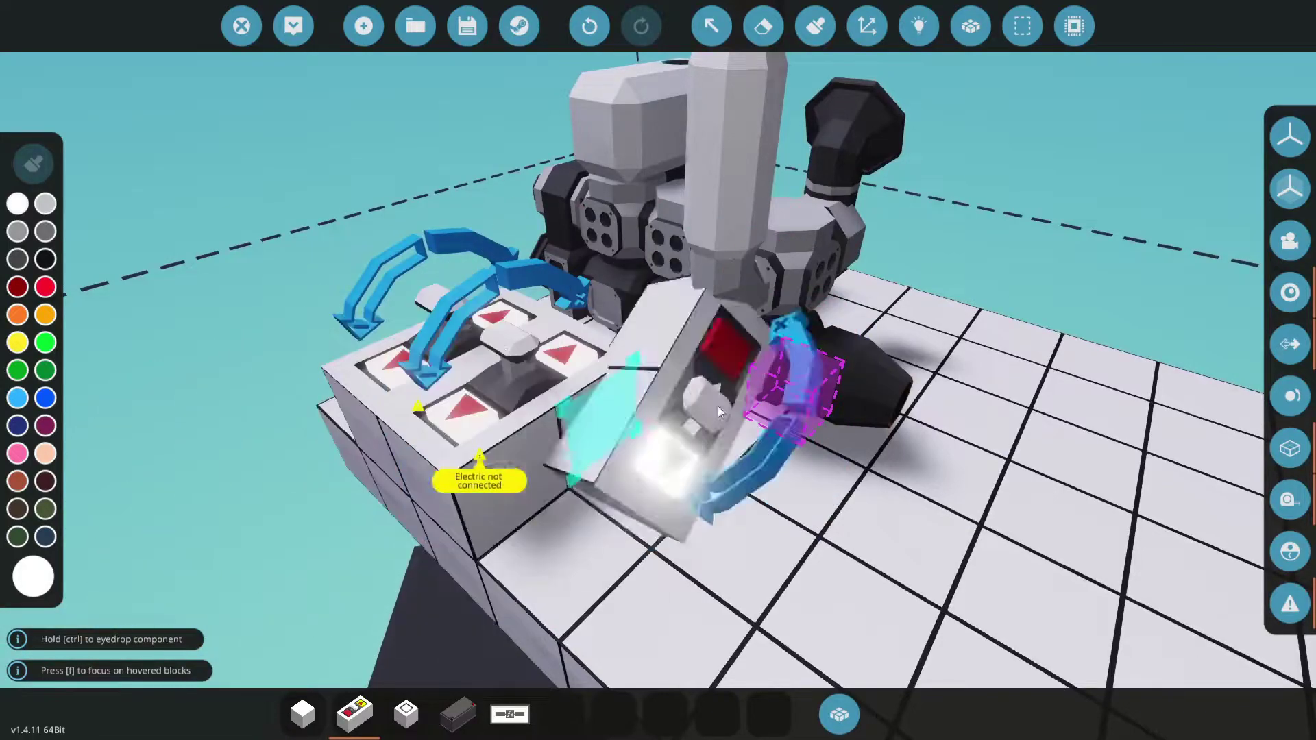
key(u)
key(u)
- Place a push button facing upward on the platform directly beside the two throttle levers
click(413, 727)
drag(826, 398, 553, 364)
drag(710, 413, 1105, 454)
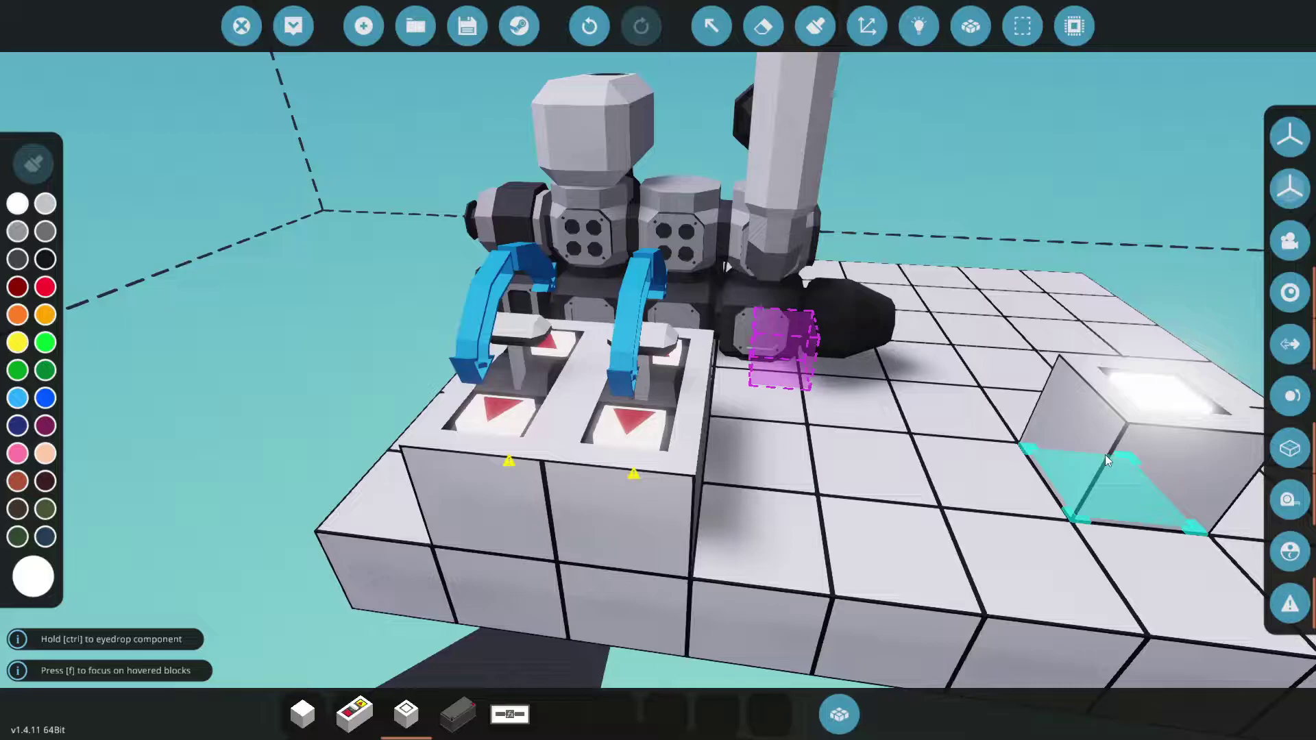
drag(722, 288, 766, 478)
click(535, 356)
key(l)
key(l)
key(l)
key(l)
drag(837, 466, 813, 360)
key(u)
drag(659, 441, 749, 420)
drag(846, 458, 832, 319)
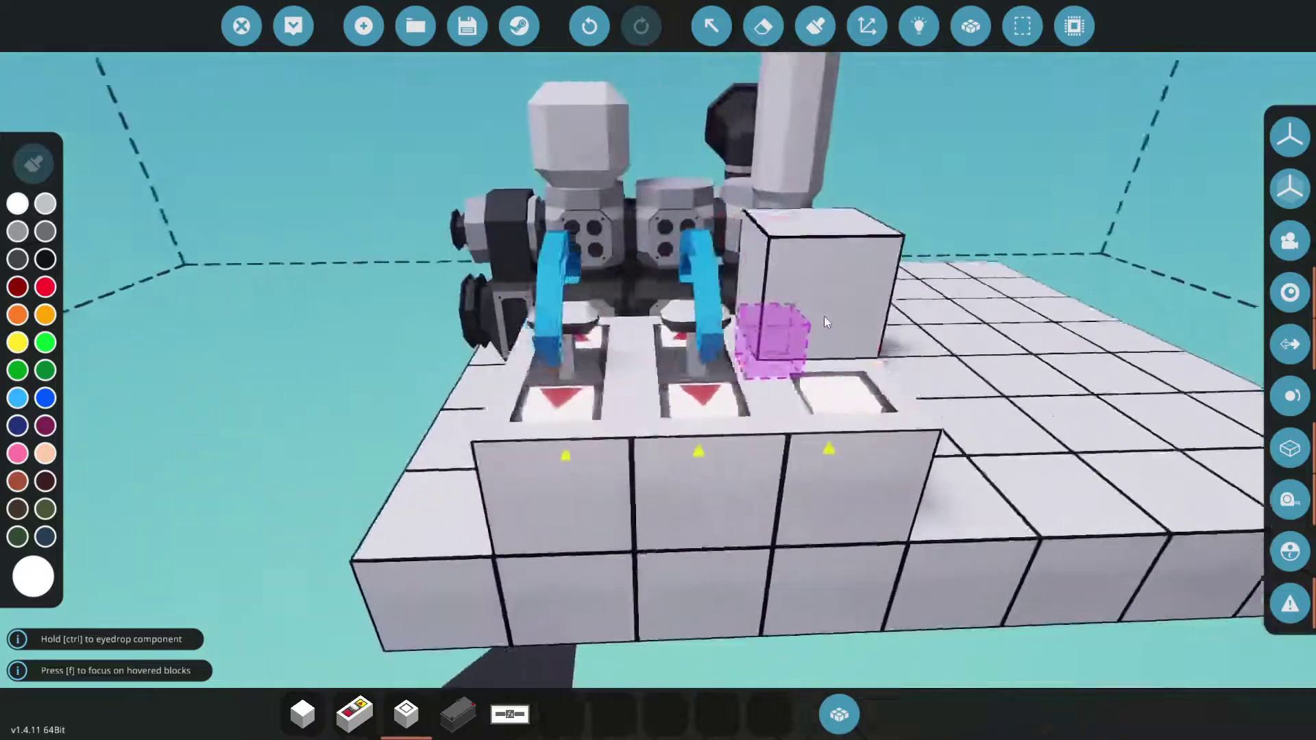
- Chain the electric nodes of the push button and both throttle levers together and connect them to the starter
click(919, 26)
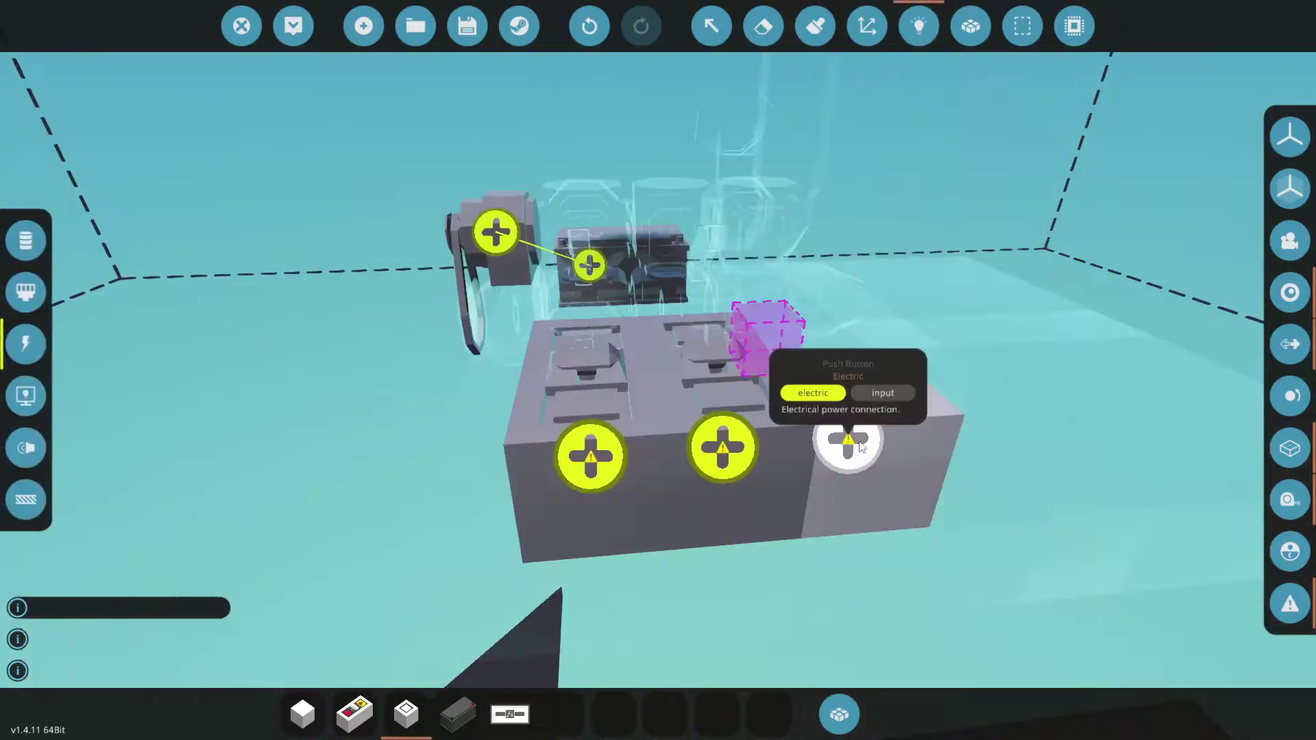
mouse_move(848, 440)
mouse_down()
mouse_move(591, 456)
mouse_move(495, 233)
mouse_move(848, 441)
mouse_up()
click(26, 240)
click(35, 348)
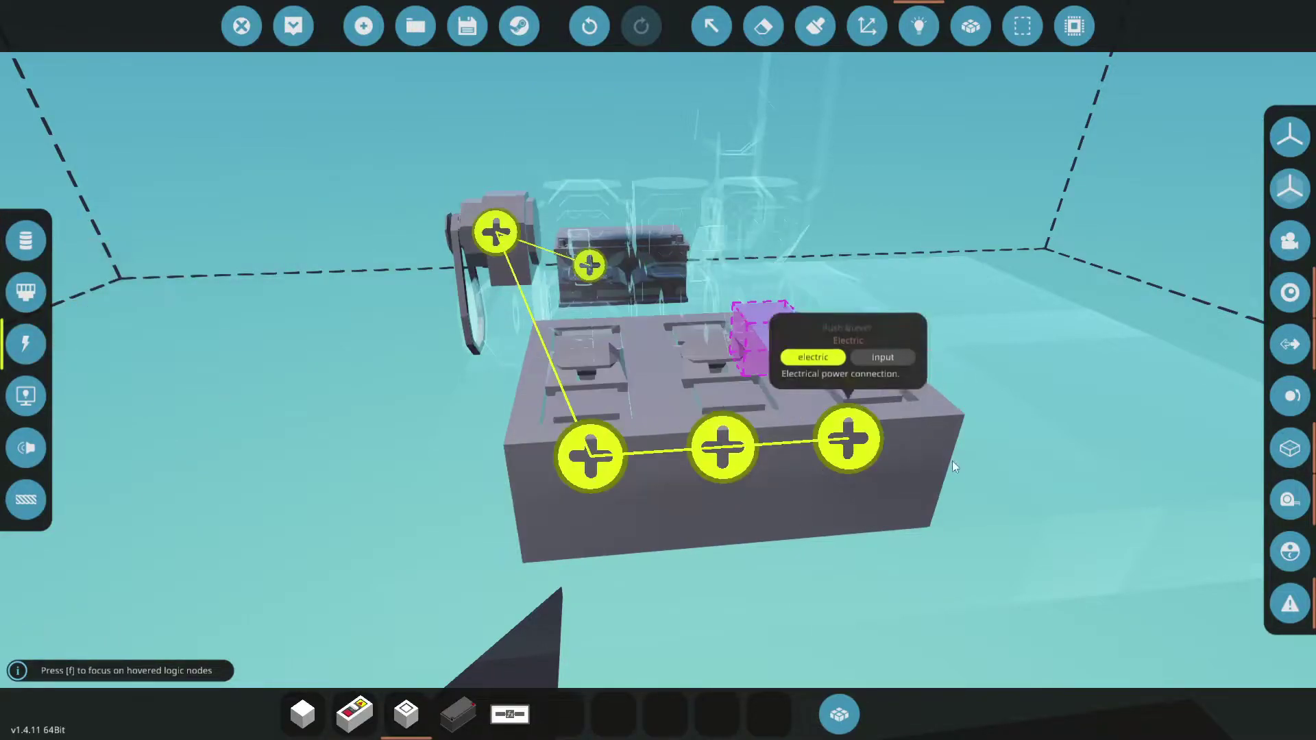
- Link the push button's output to the starter and the middle lever's throttle output to the clutch pressure input
click(26, 240)
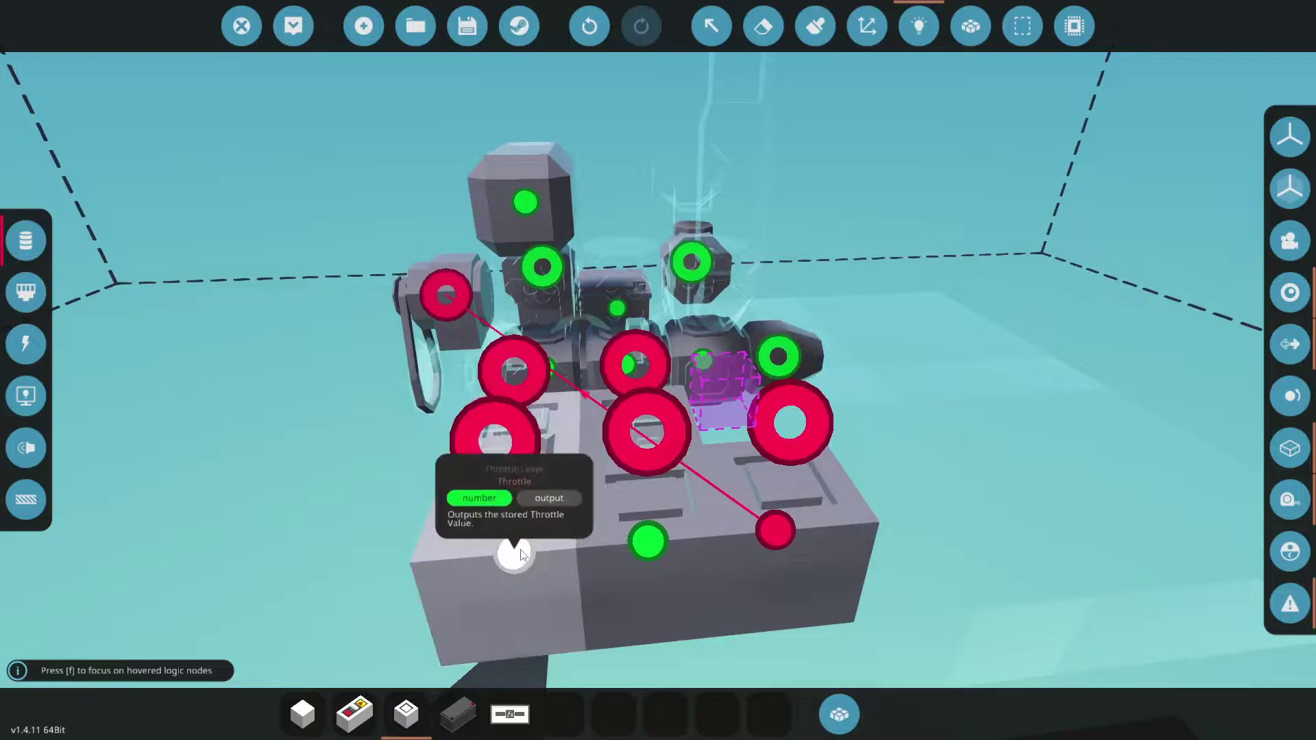
drag(648, 540, 778, 356)
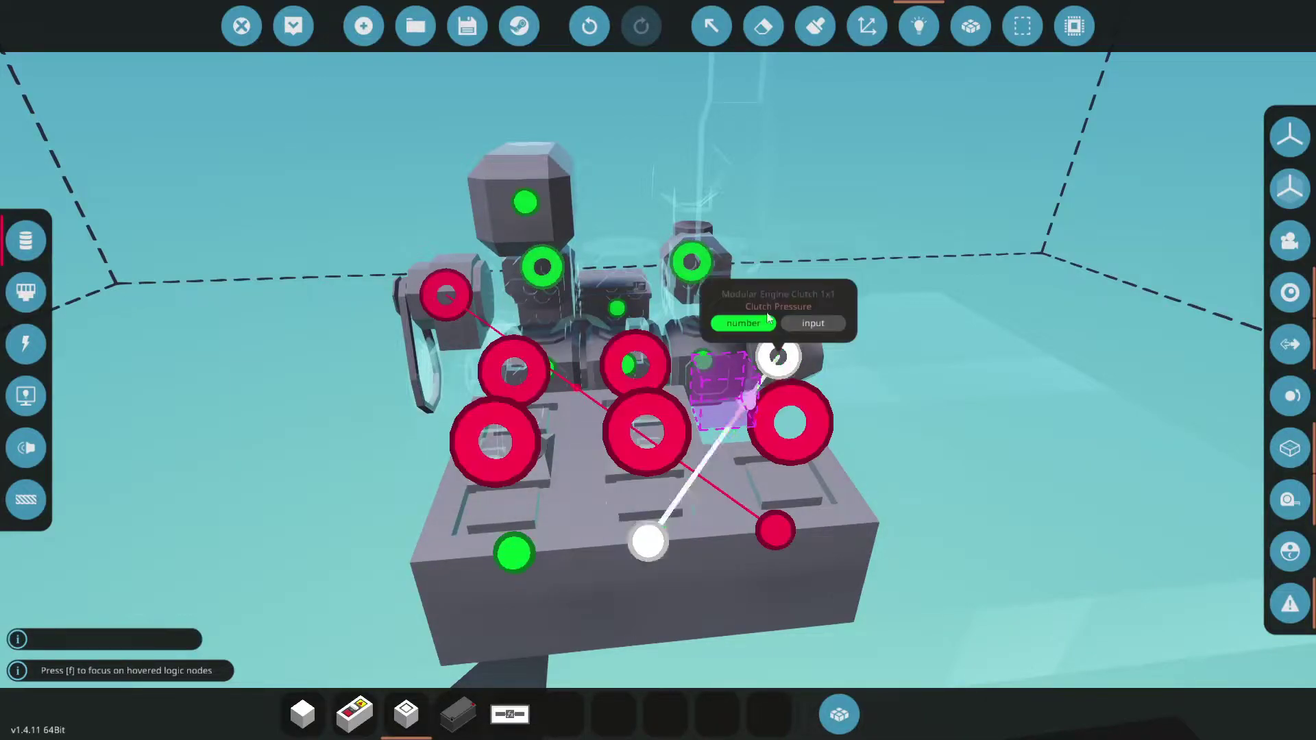
- Set the display names of the middle lever to "Clutch", the push button to "Starter" and the outer lever to "Throttle"
click(711, 25)
click(634, 586)
text(Clutch)
click(768, 479)
text(Starter)
key(Return)
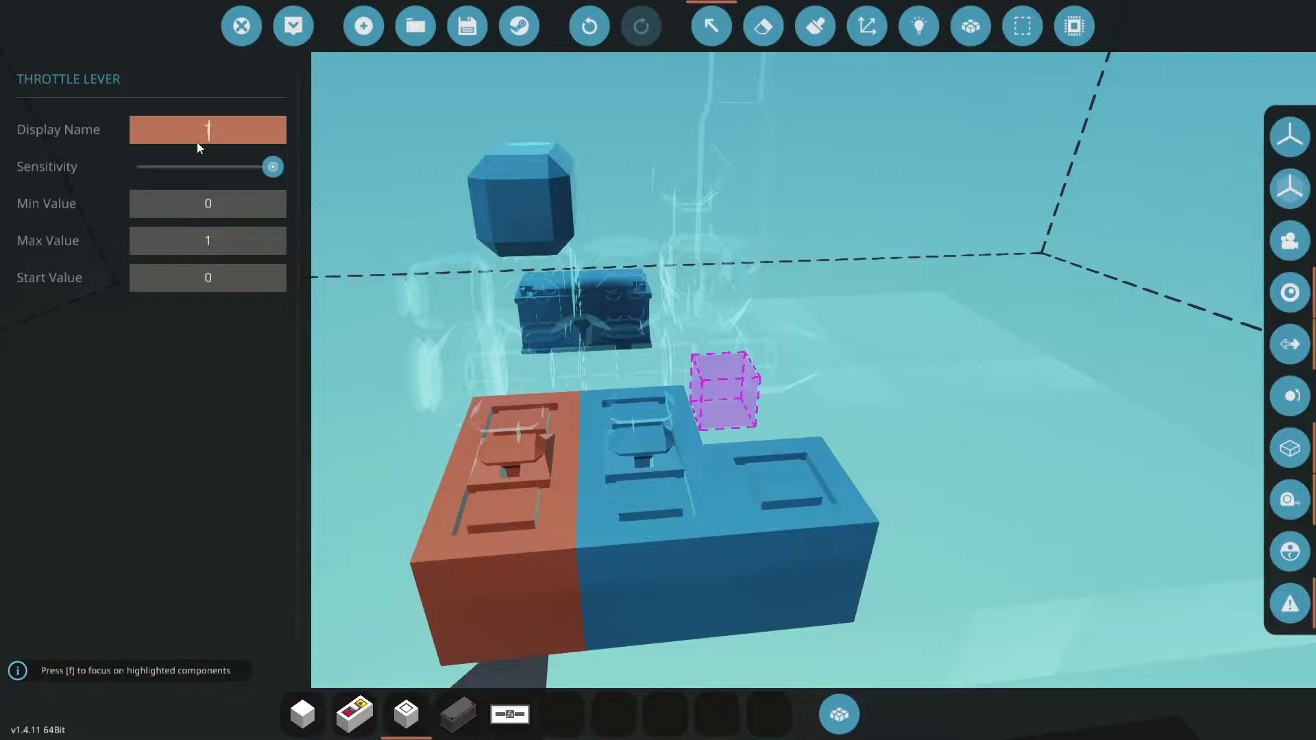
key(Return)
key(1)
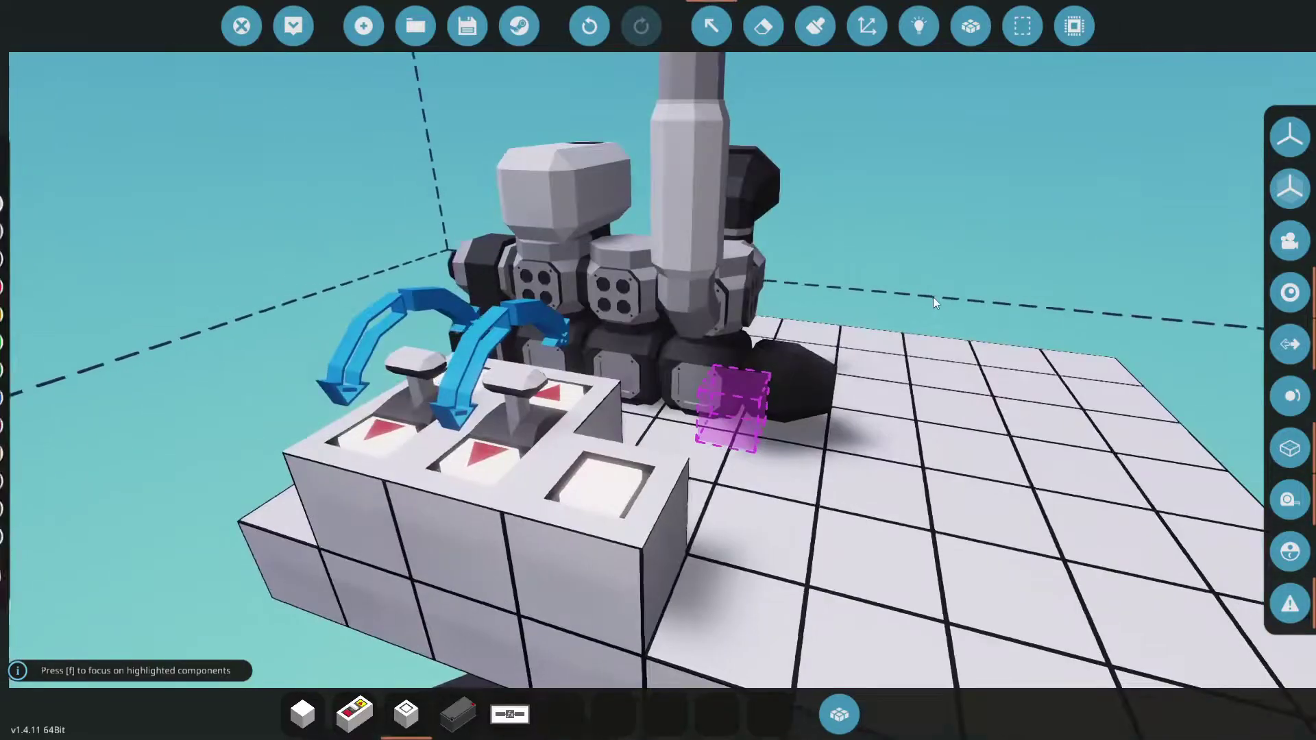
- Place a one-input function block on the platform beside the throttle lever, rotated parallel to it
scroll(640, 454, up, 2)
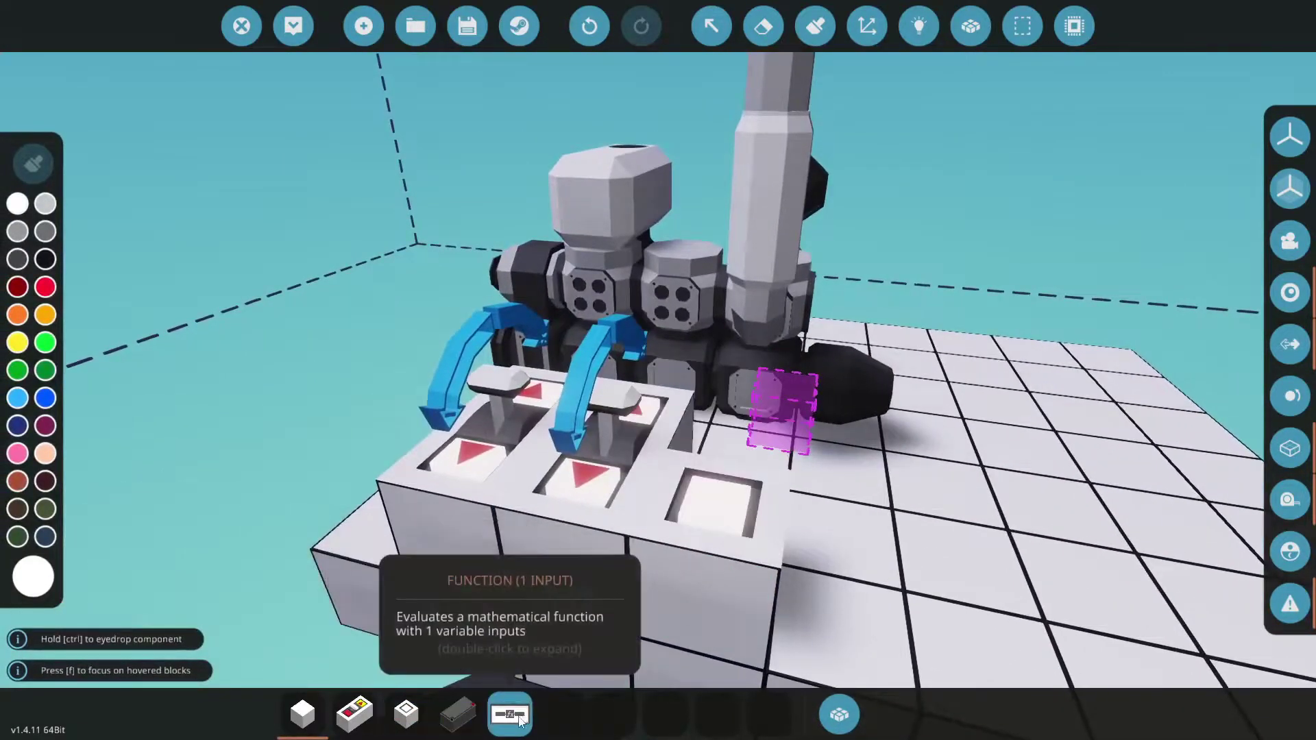
drag(328, 361, 548, 384)
click(510, 714)
key(a)
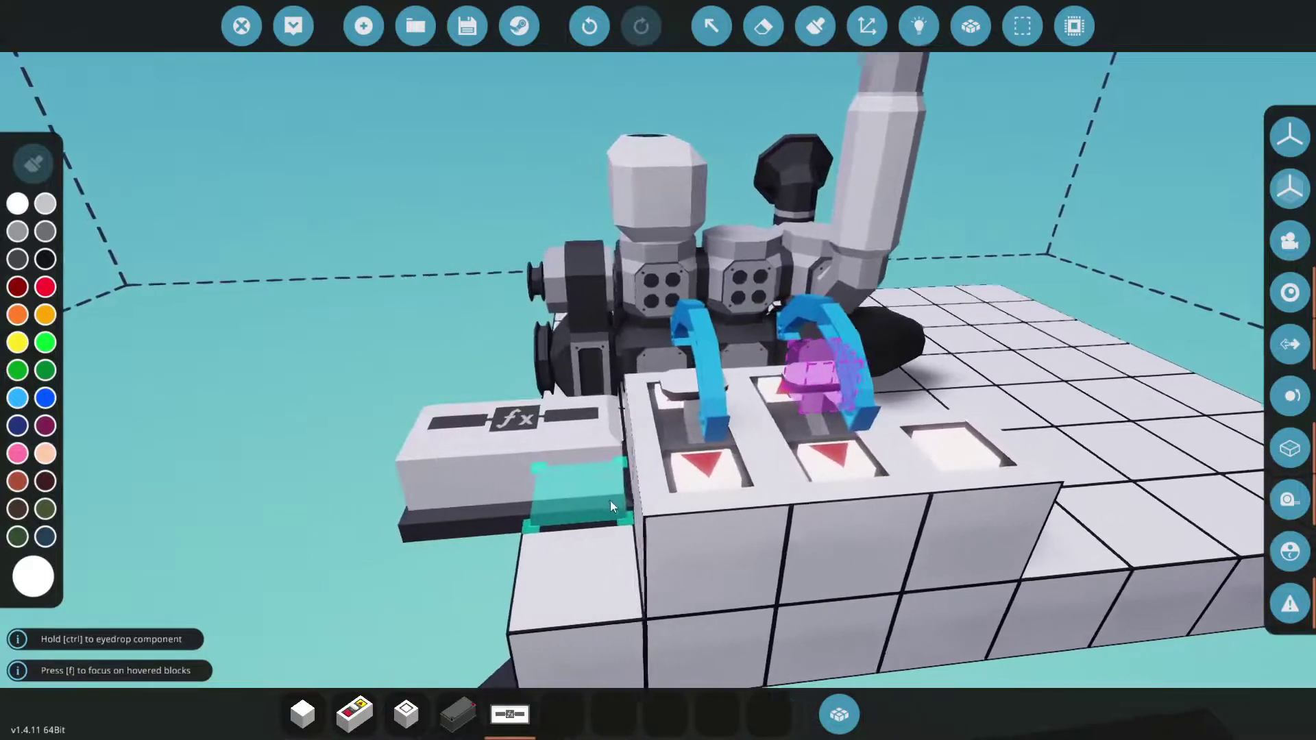
key(w)
key(l)
click(599, 521)
- Link the throttle lever to the air manifold's throttle and, through the function block, to the fuel manifold's throttle
click(918, 26)
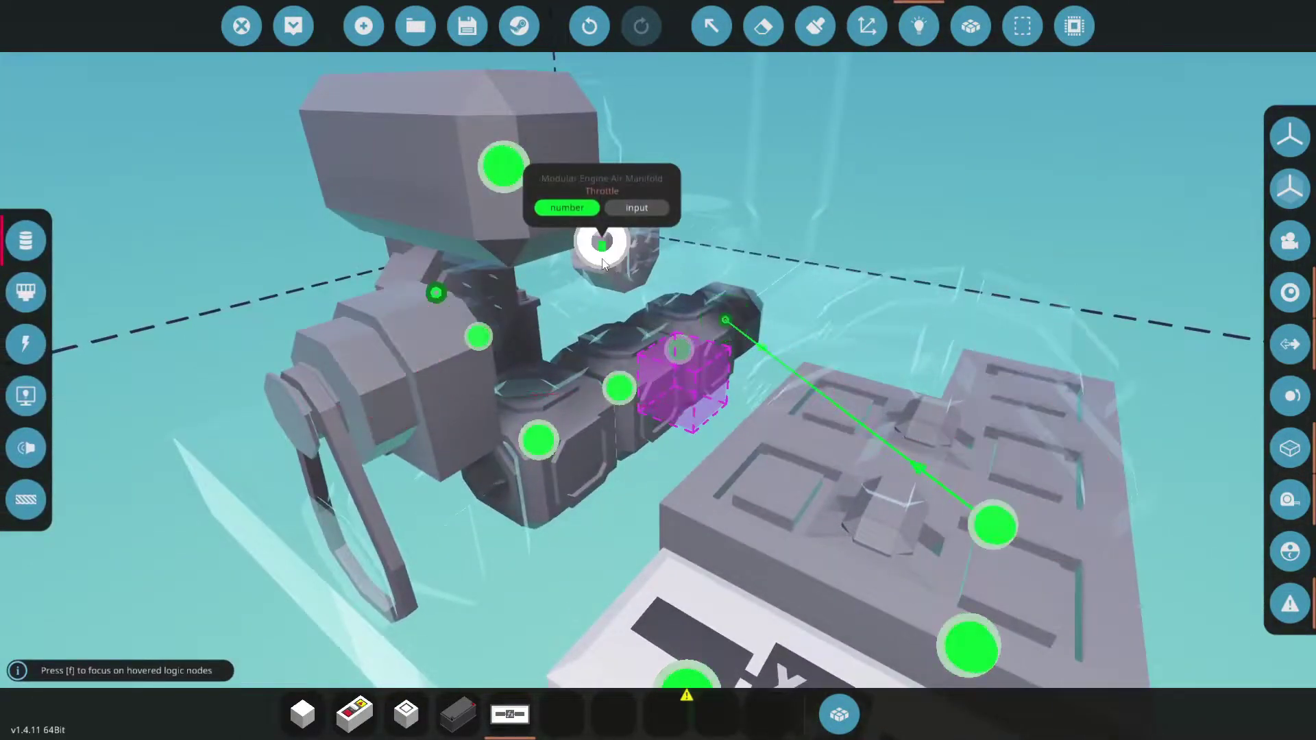
drag(604, 246, 743, 486)
key(s)
drag(625, 444, 622, 448)
drag(483, 227, 482, 228)
key(w)
- Edit the f(x) expression of the function block between the throttle lever and the fuel manifold, and review the logic links
click(712, 26)
click(669, 449)
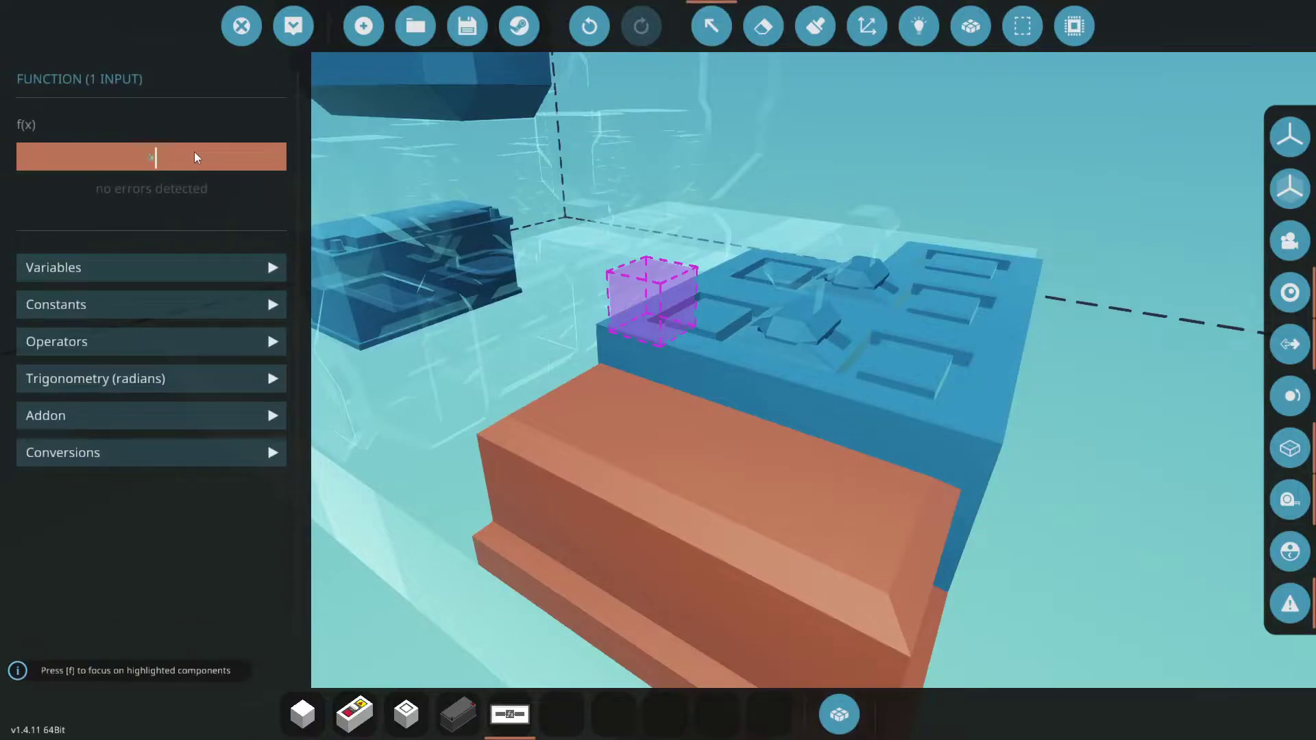
click(611, 241)
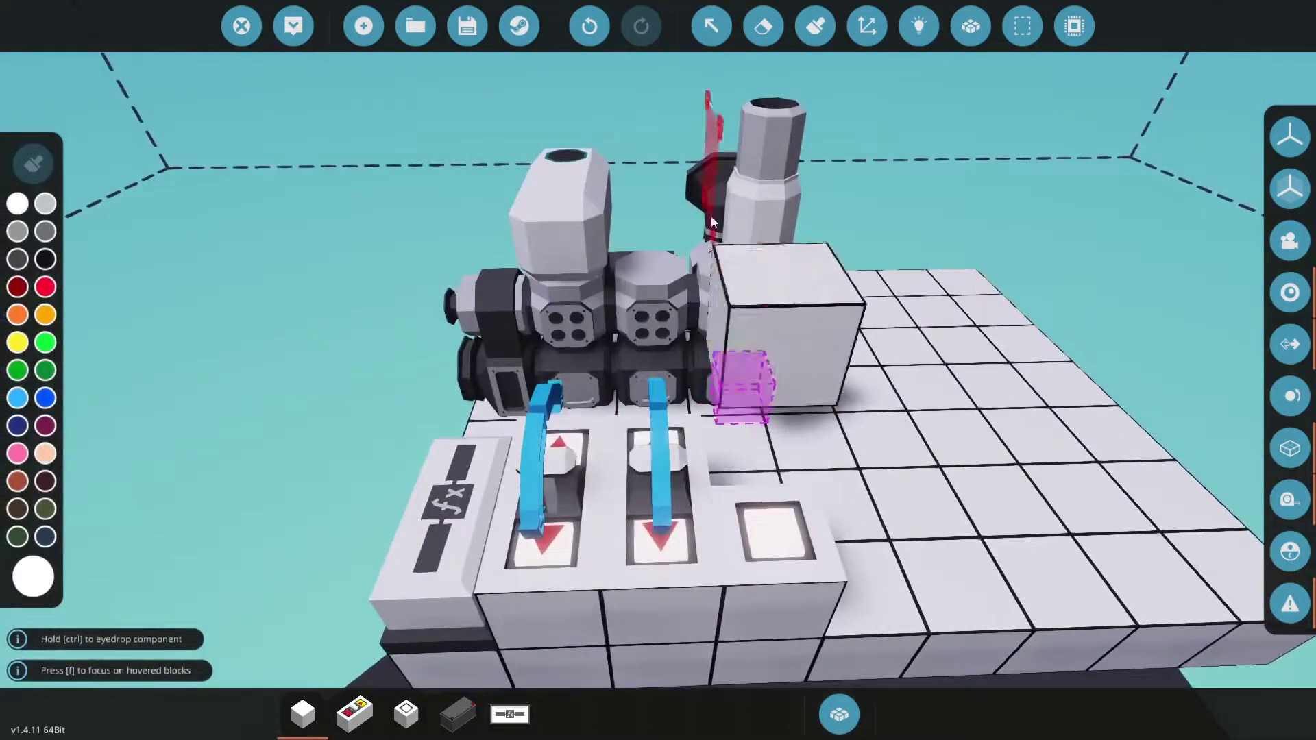
click(919, 26)
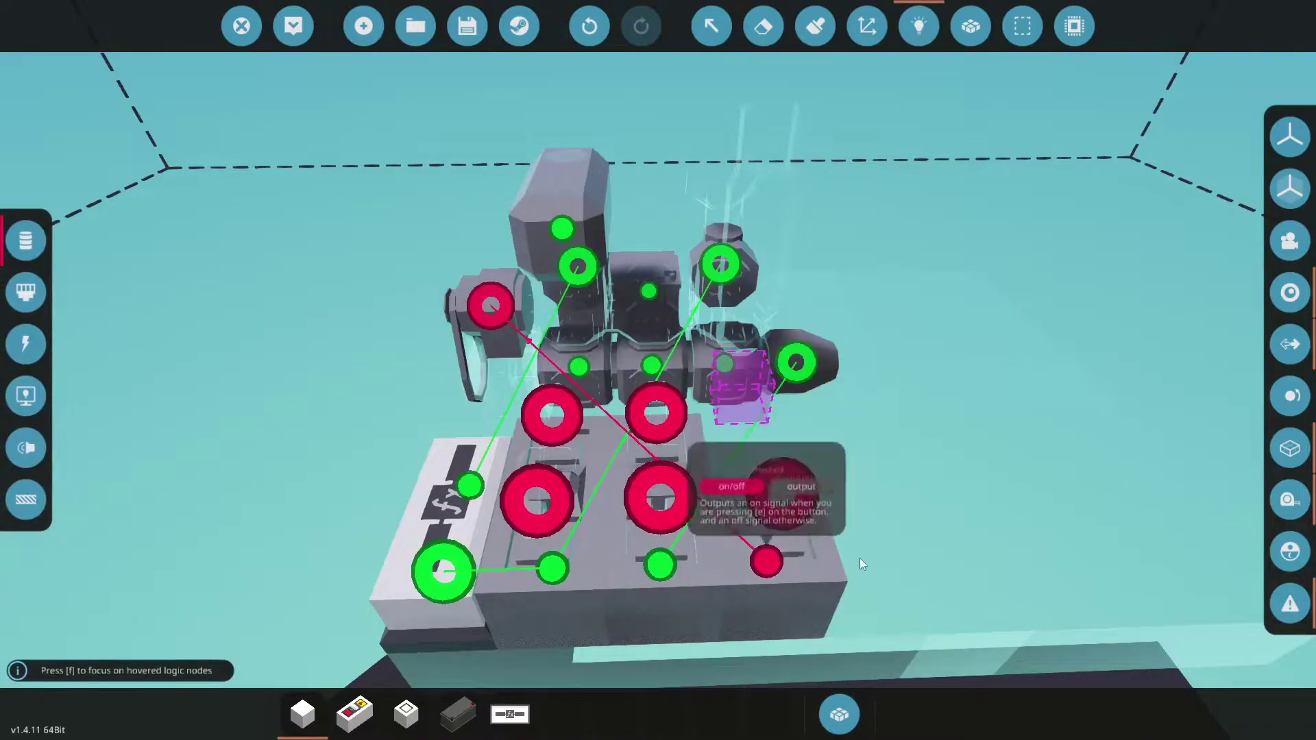
- Search for "power", try out the Small Ducted Fan, and mount the Small Propeller on the clutch's output instead
click(826, 713)
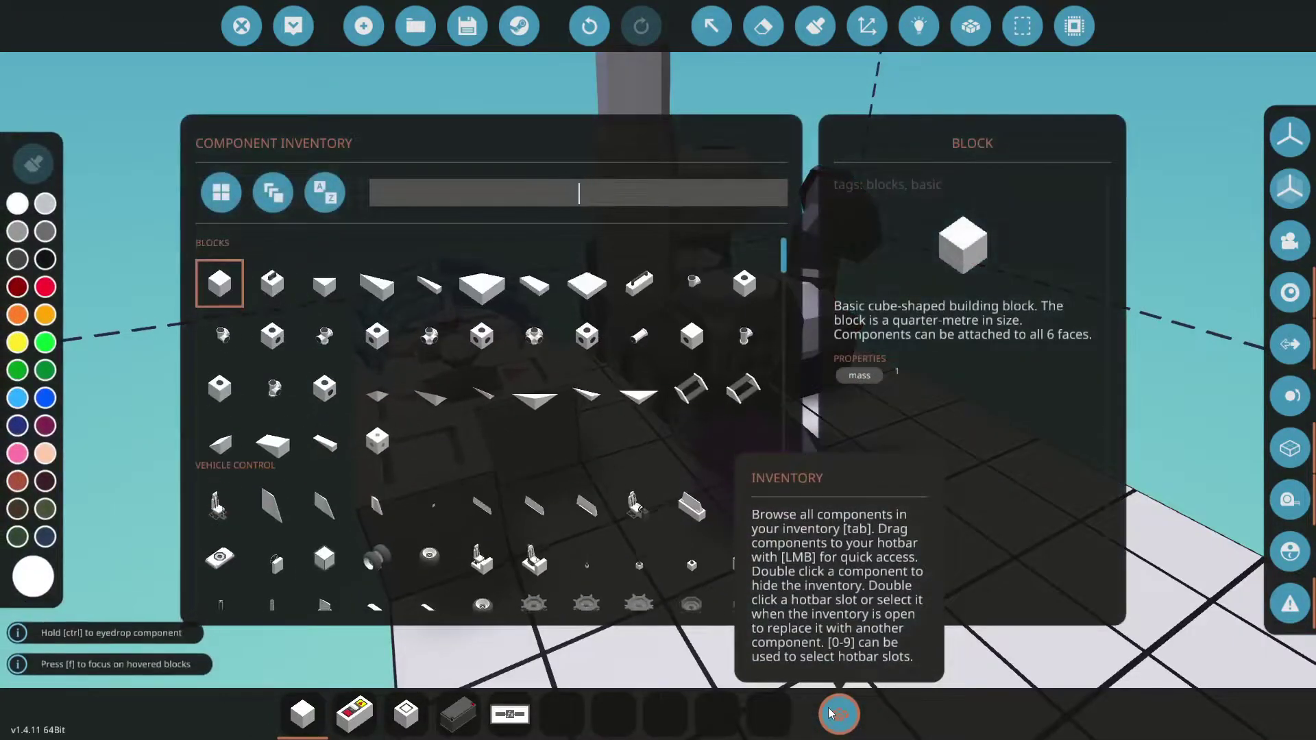
text(power)
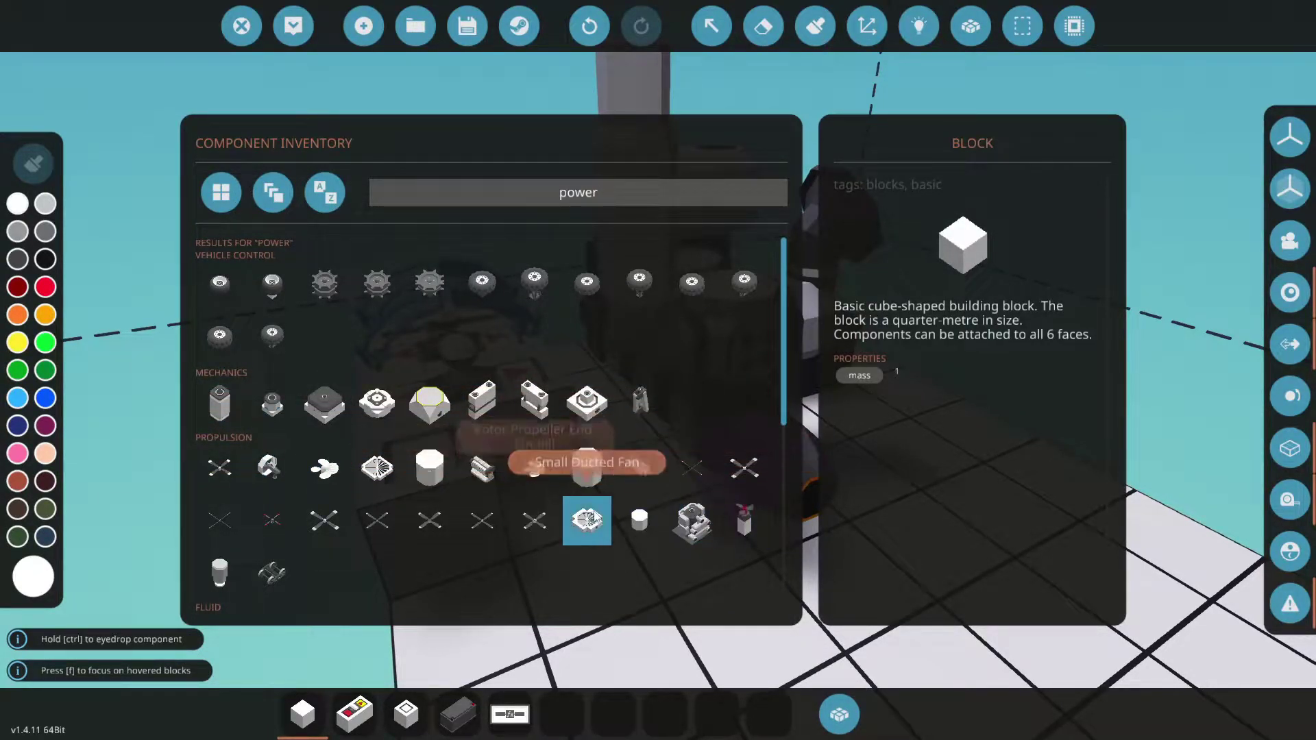
double_click(595, 519)
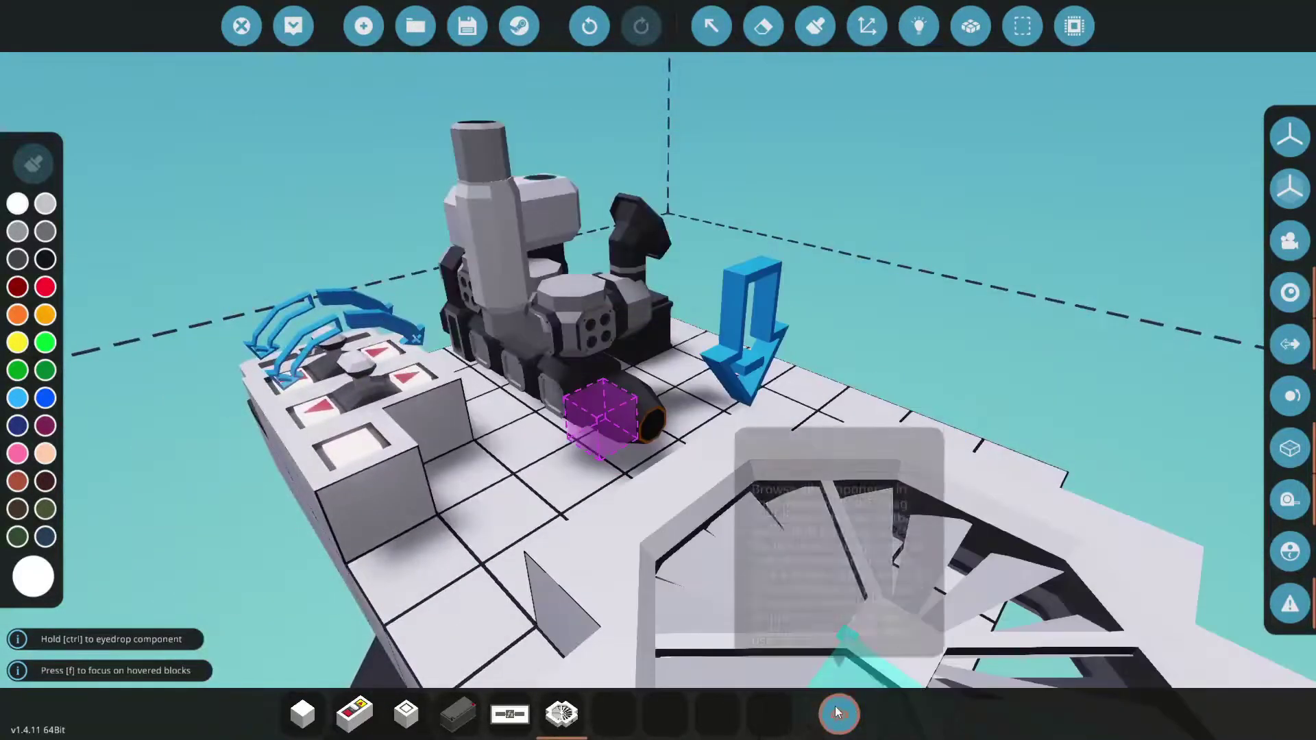
click(833, 709)
double_click(717, 508)
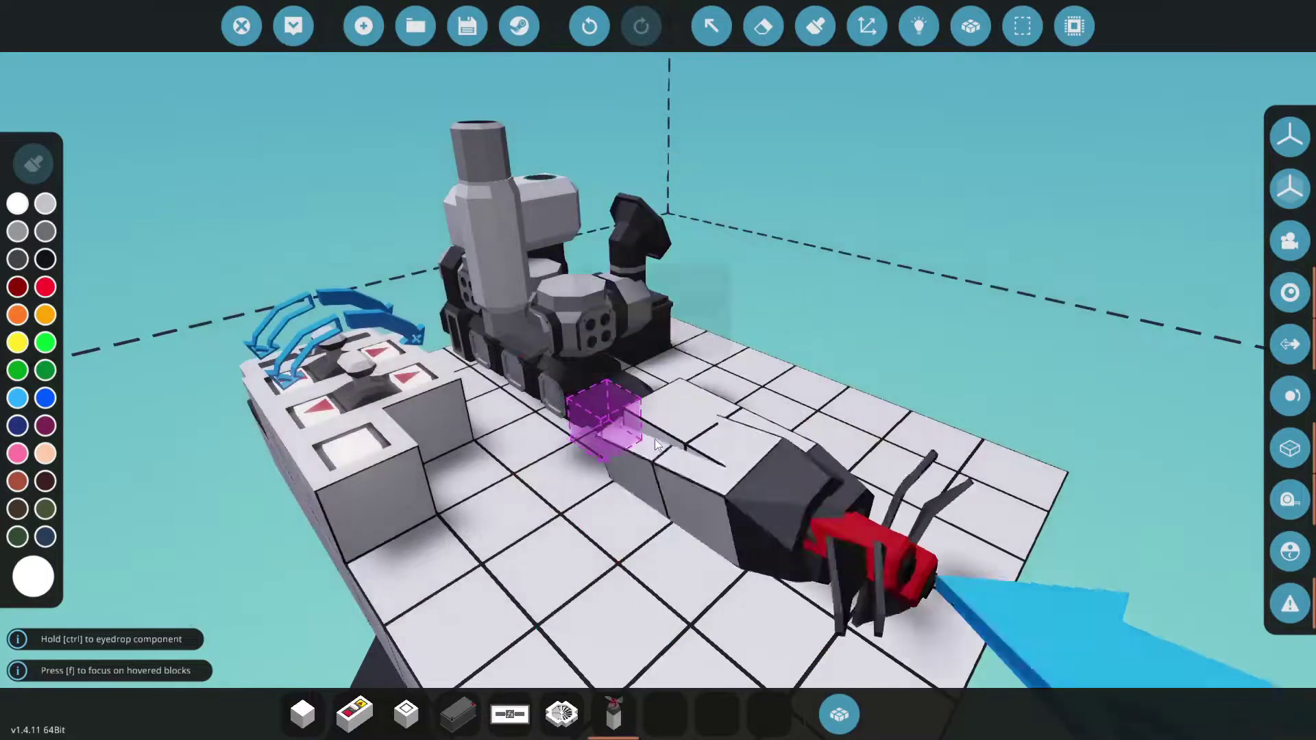
click(659, 445)
scroll(660, 445, down, 3)
drag(660, 445, 367, 290)
scroll(787, 208, down, 3)
key(1)
- Spawn the vehicle in the hangar, walk up to it and raise its throttle lever to about 0.82
click(293, 26)
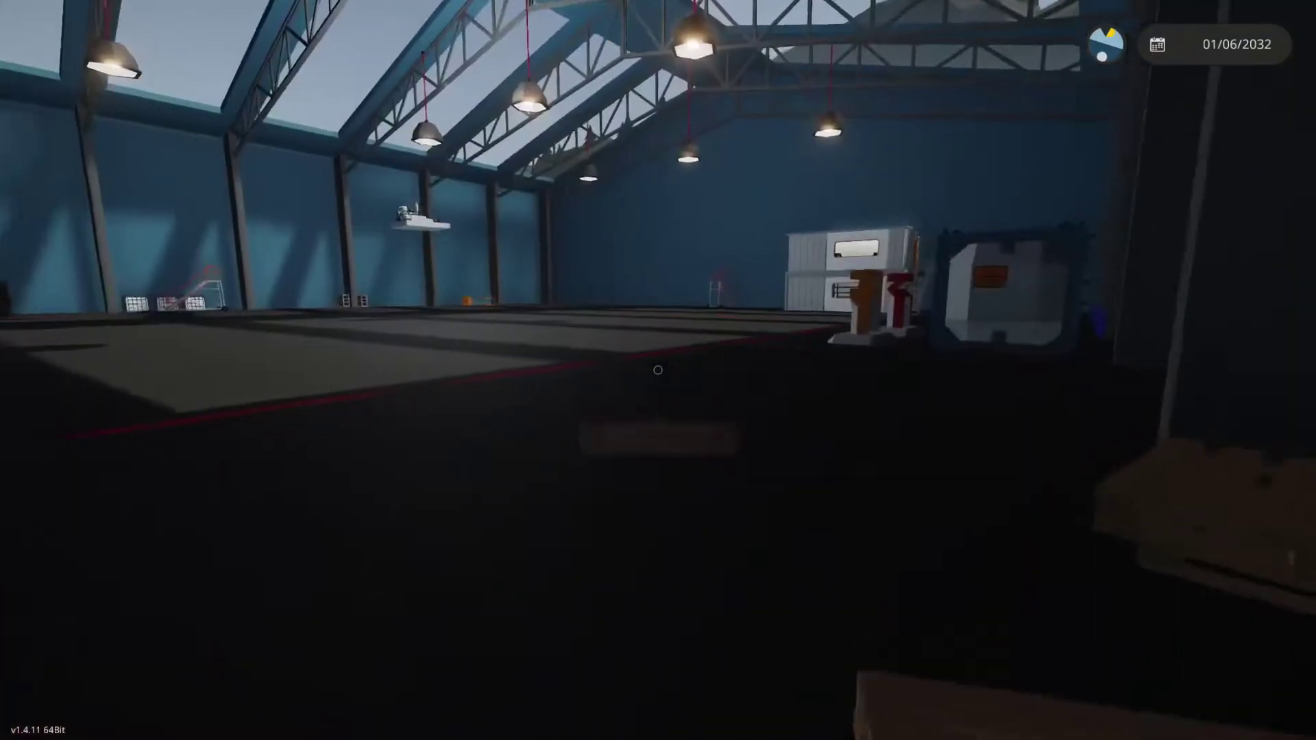
key(w)
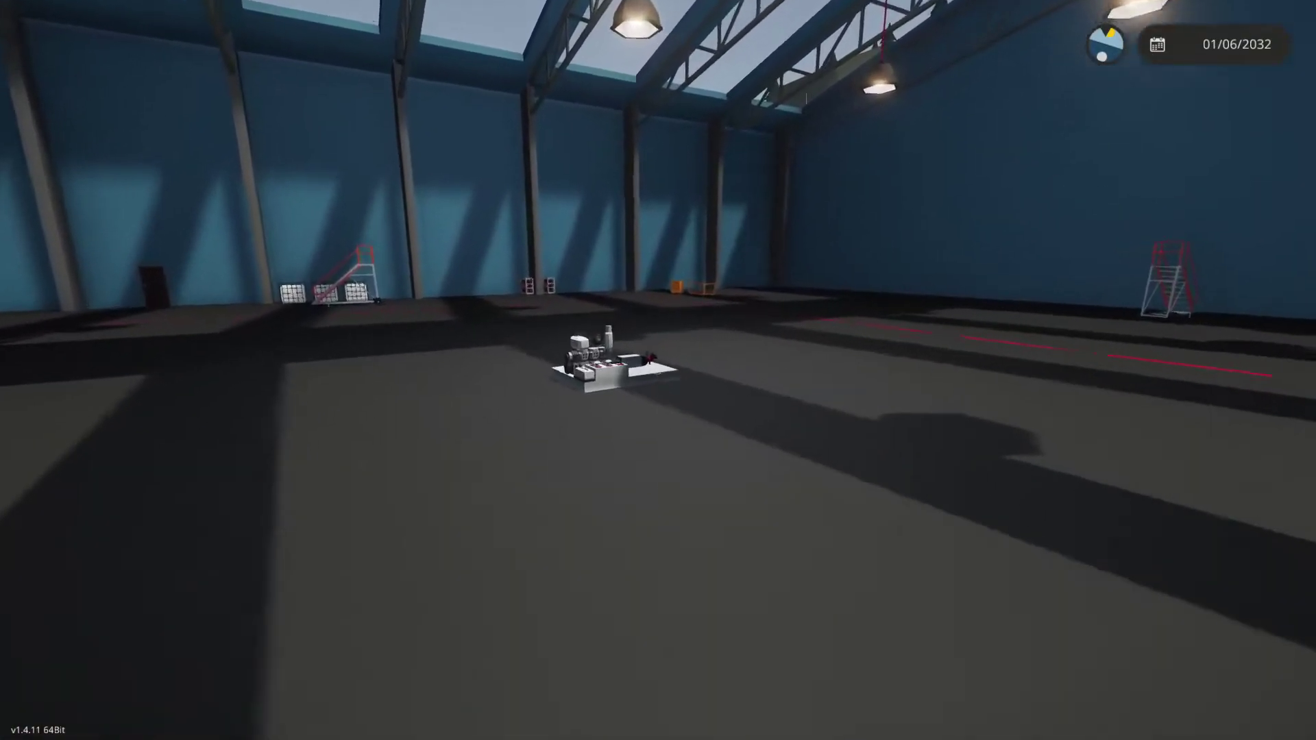
key(w)
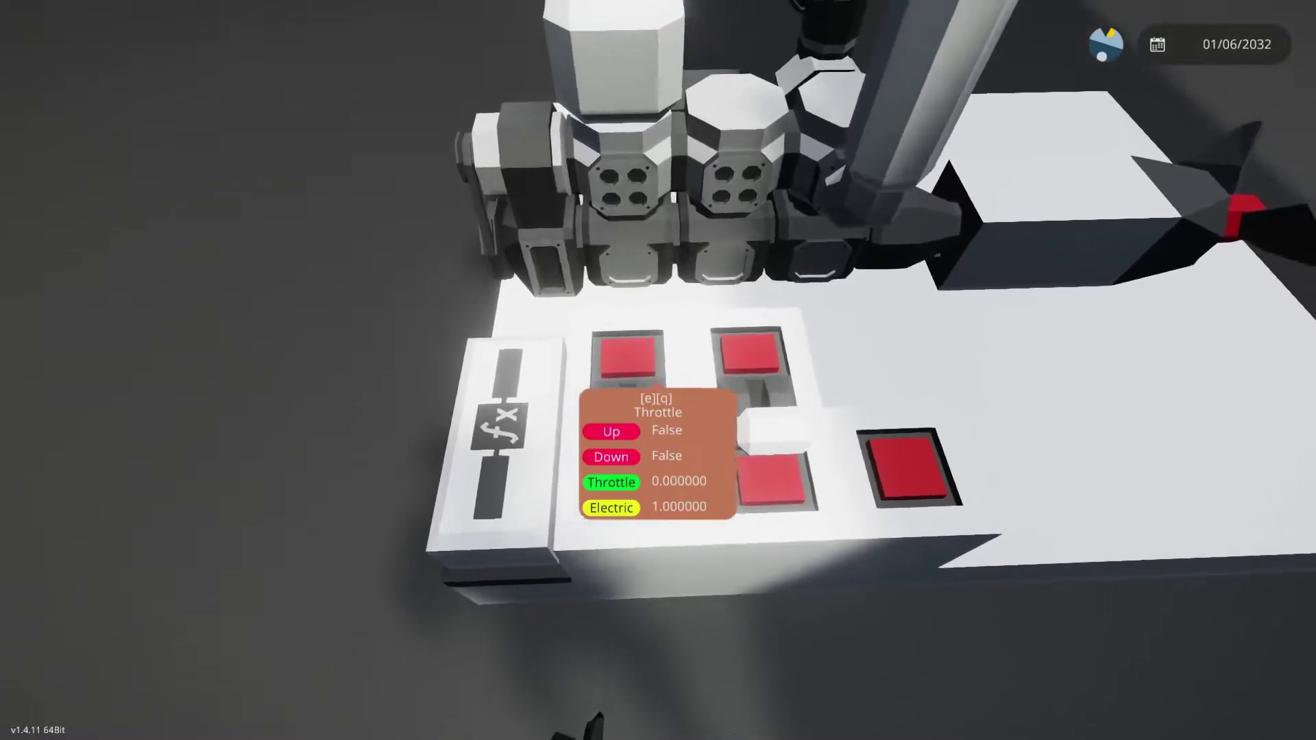
key(e)
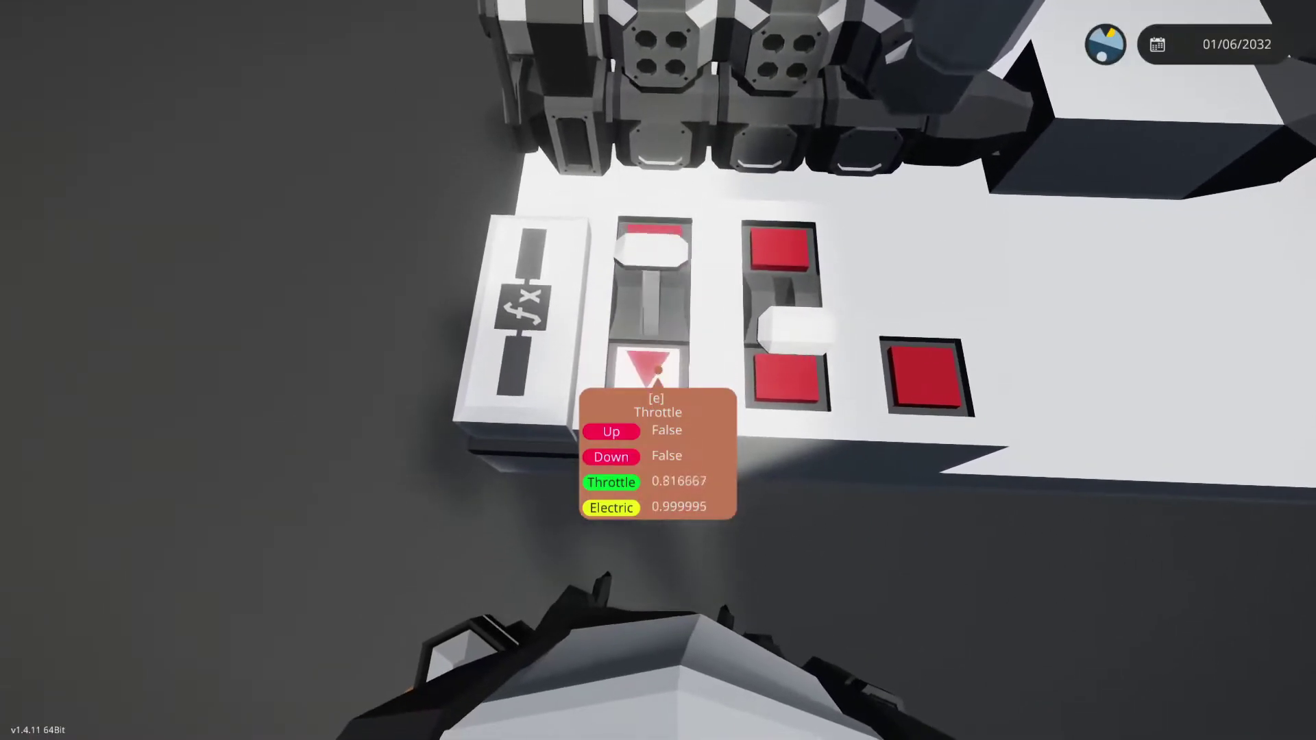
key(s)
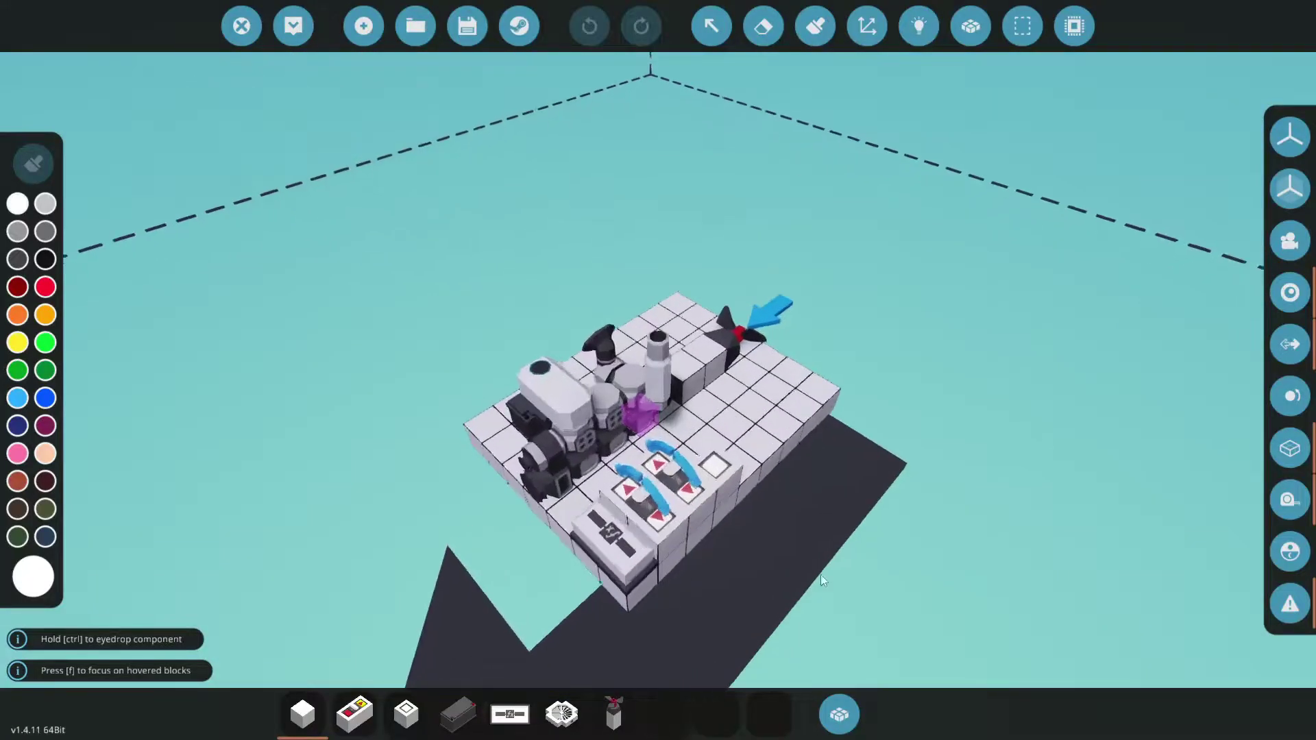
- Search for "engine" and attach a Modular Engine Coolant Manifold to the middle cylinder on the side facing the battery
scroll(593, 578, up, 3)
key(q)
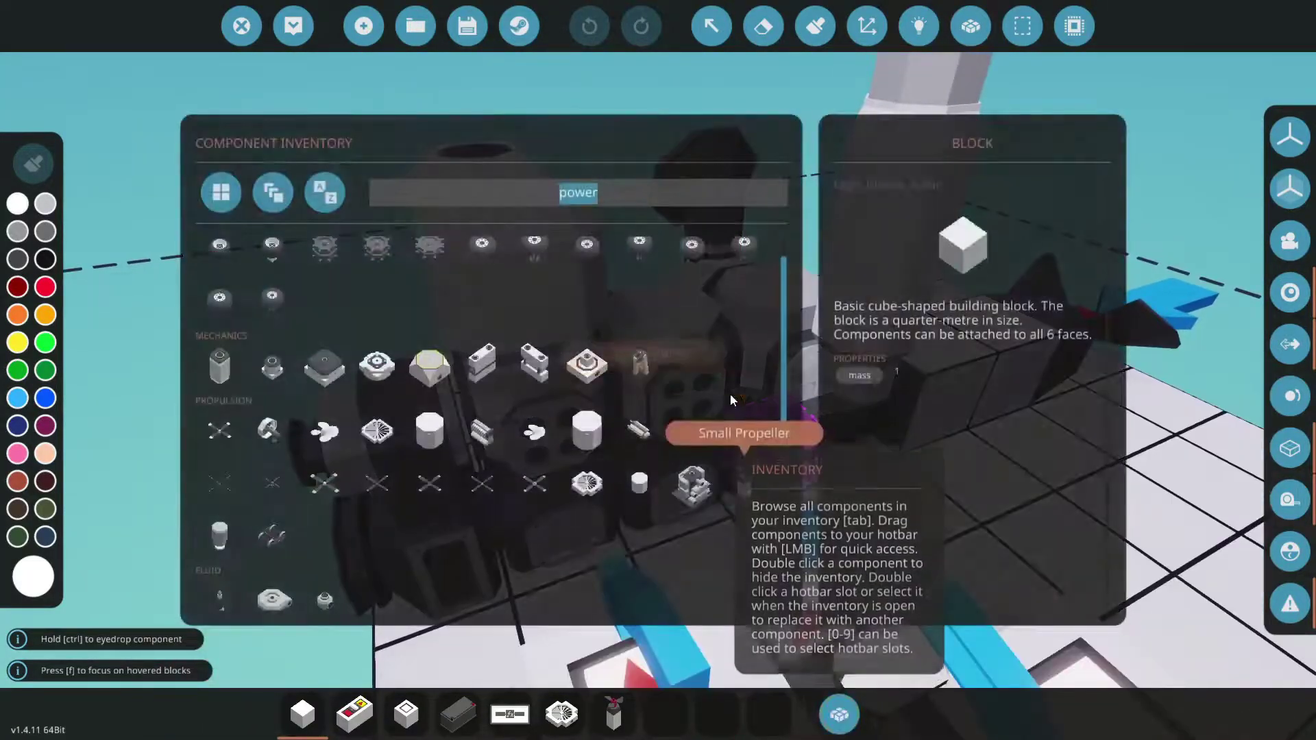
key(BackSpace)
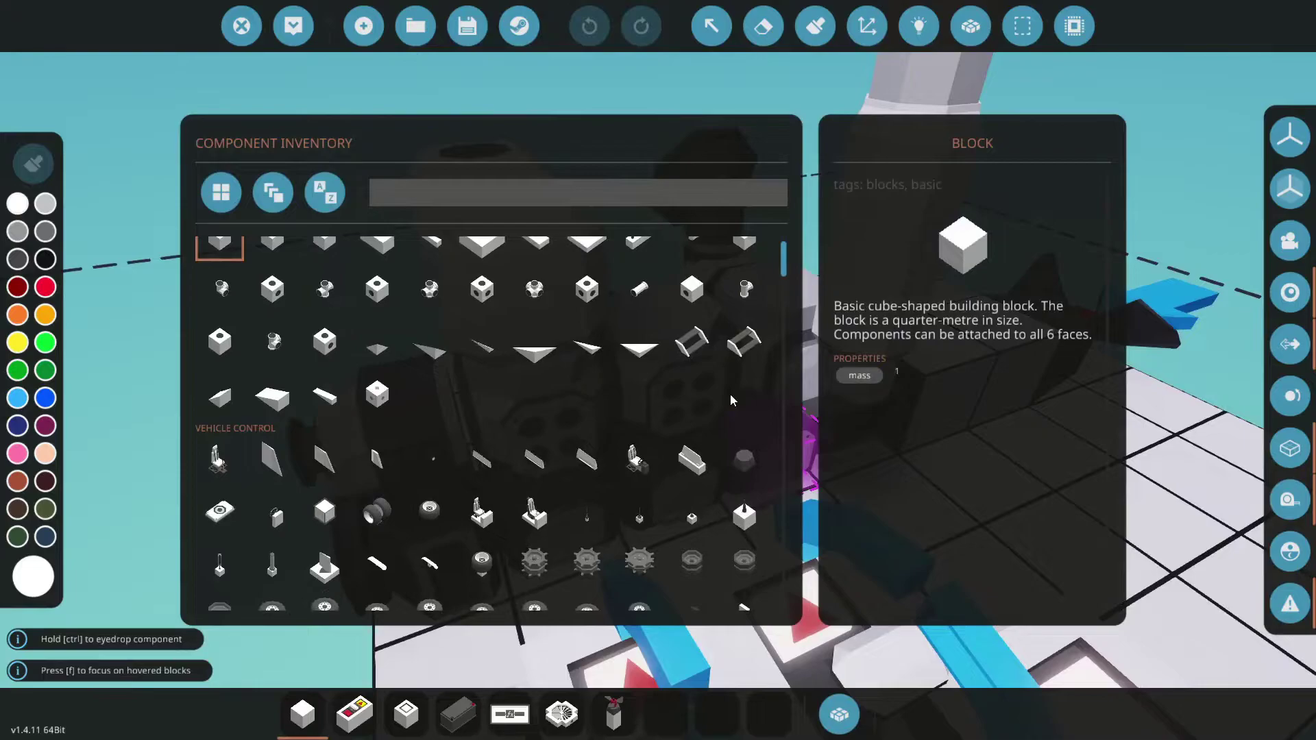
text(engine)
click(480, 428)
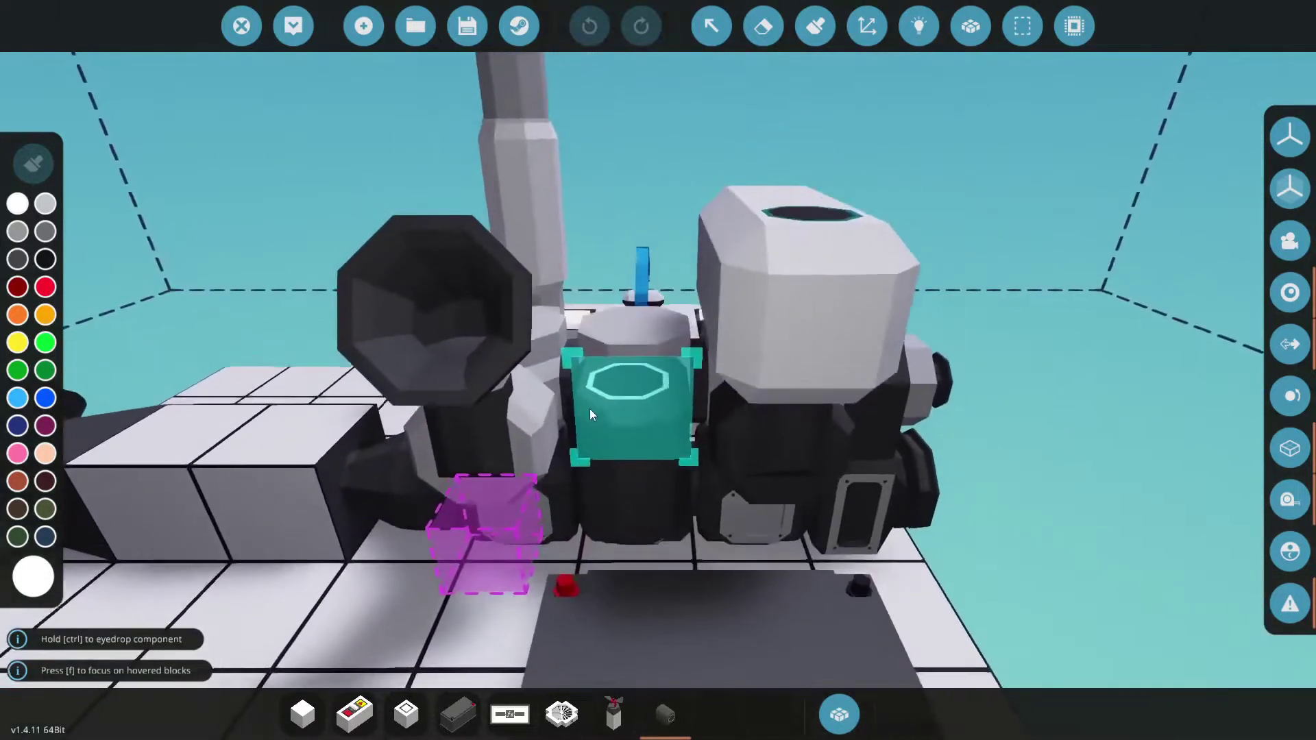
click(591, 410)
- Select the battery and shift it along the base toward the propeller end, clear of the engine, and merge it back in
scroll(816, 514, down, 3)
key(s)
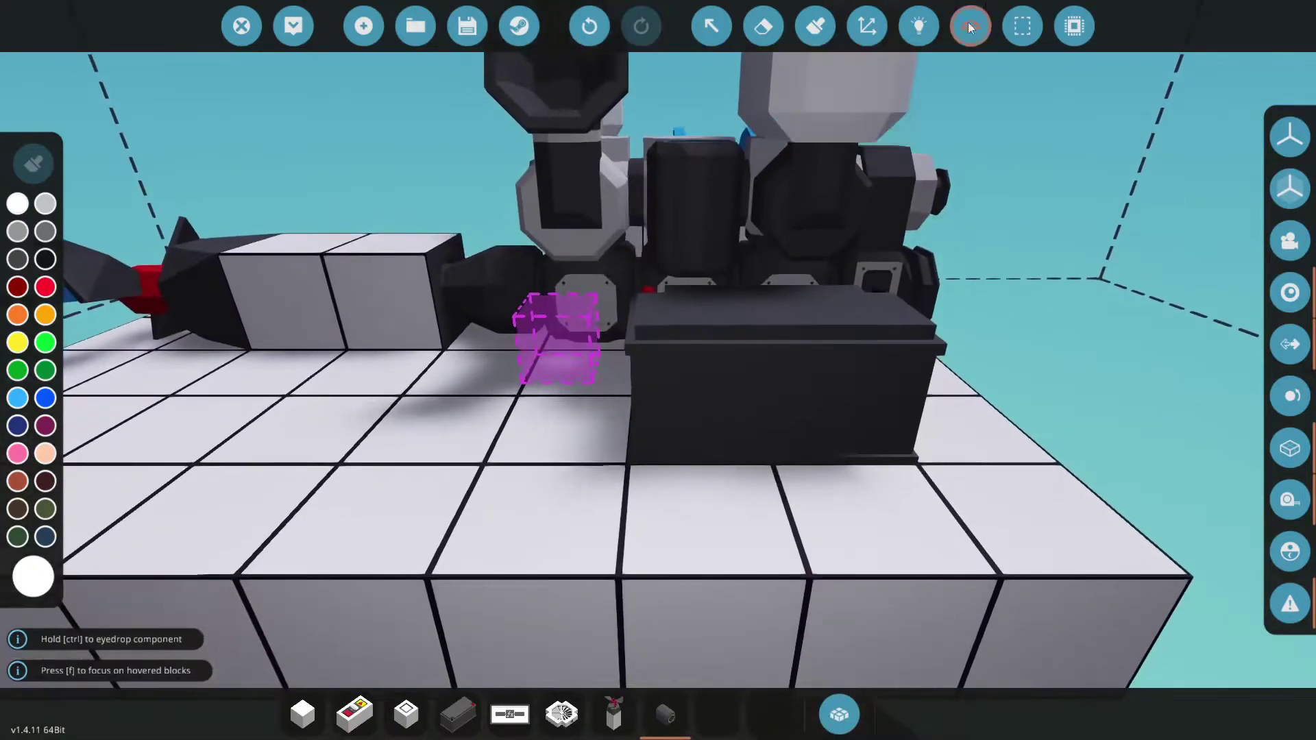
click(1022, 26)
click(782, 375)
drag(781, 375, 228, 375)
click(973, 34)
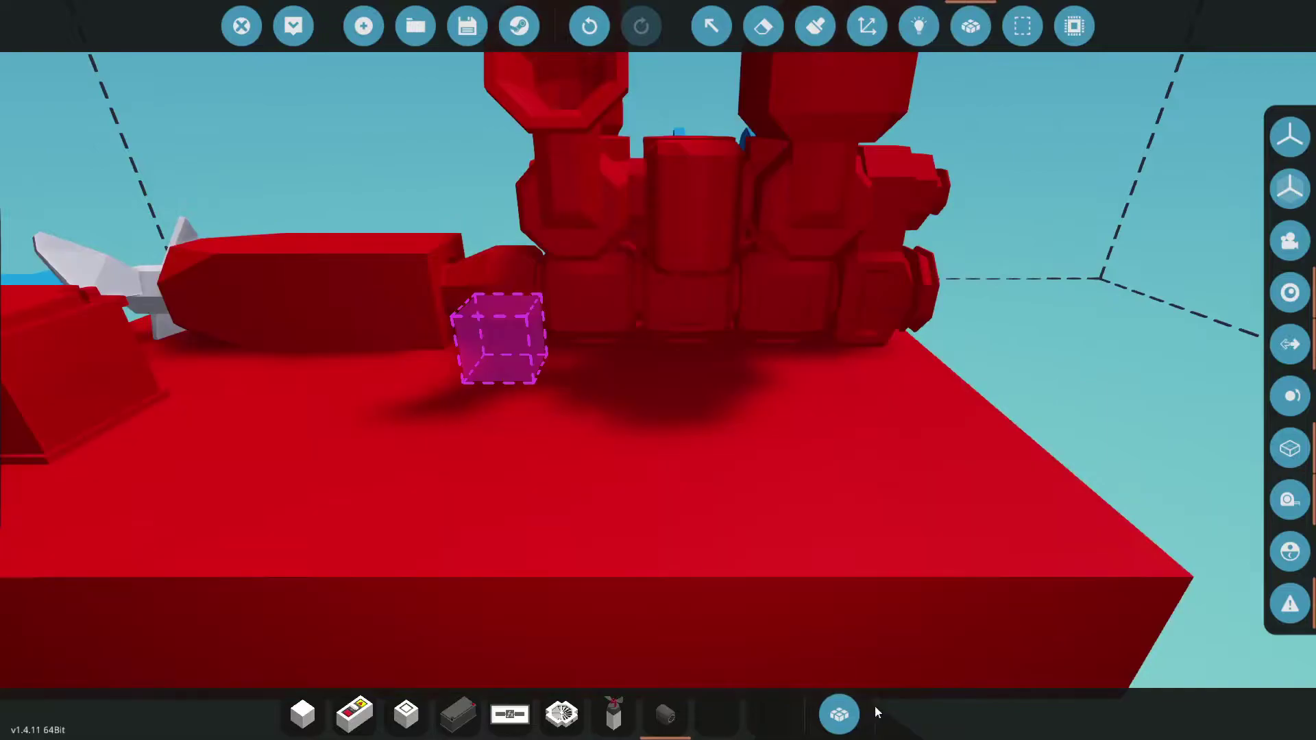
- Search for "fluid" and place a rotated Fluid Heat Radiator 3x3 (Electric) on the base beside the coolant manifold
click(840, 715)
text(fluid)
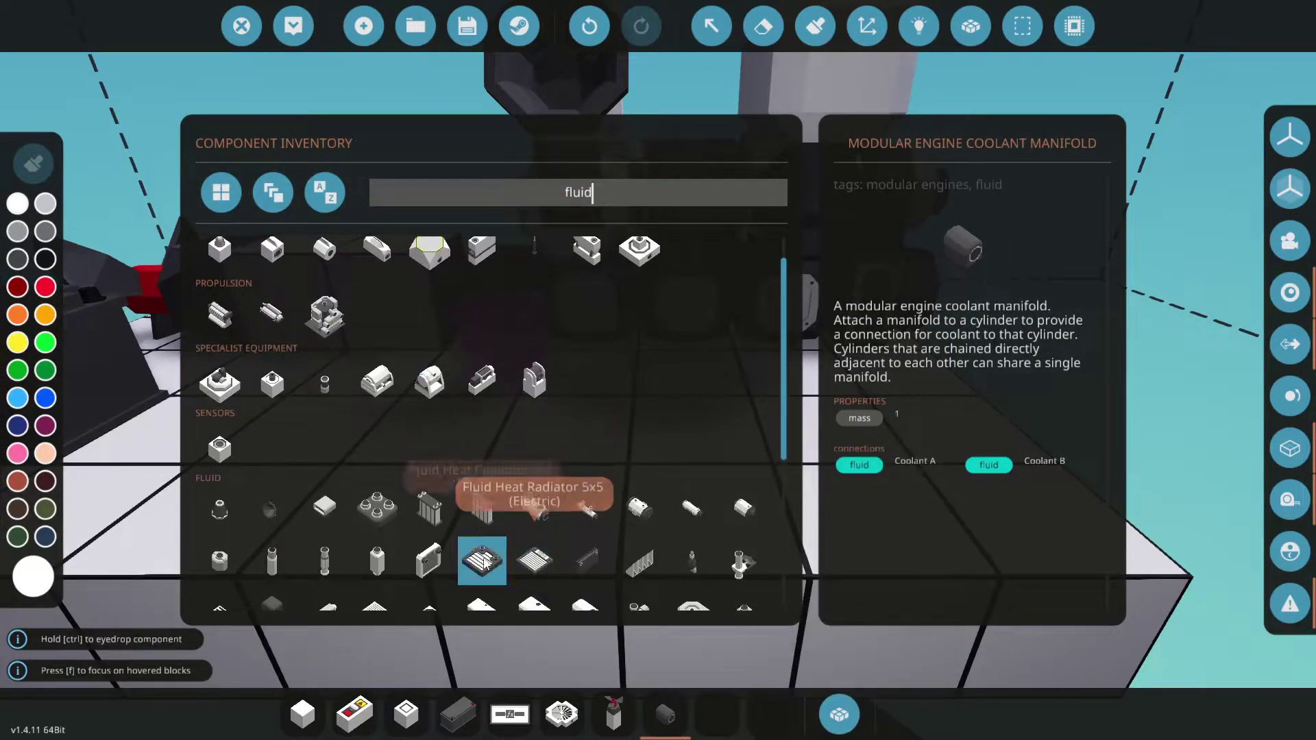
click(482, 561)
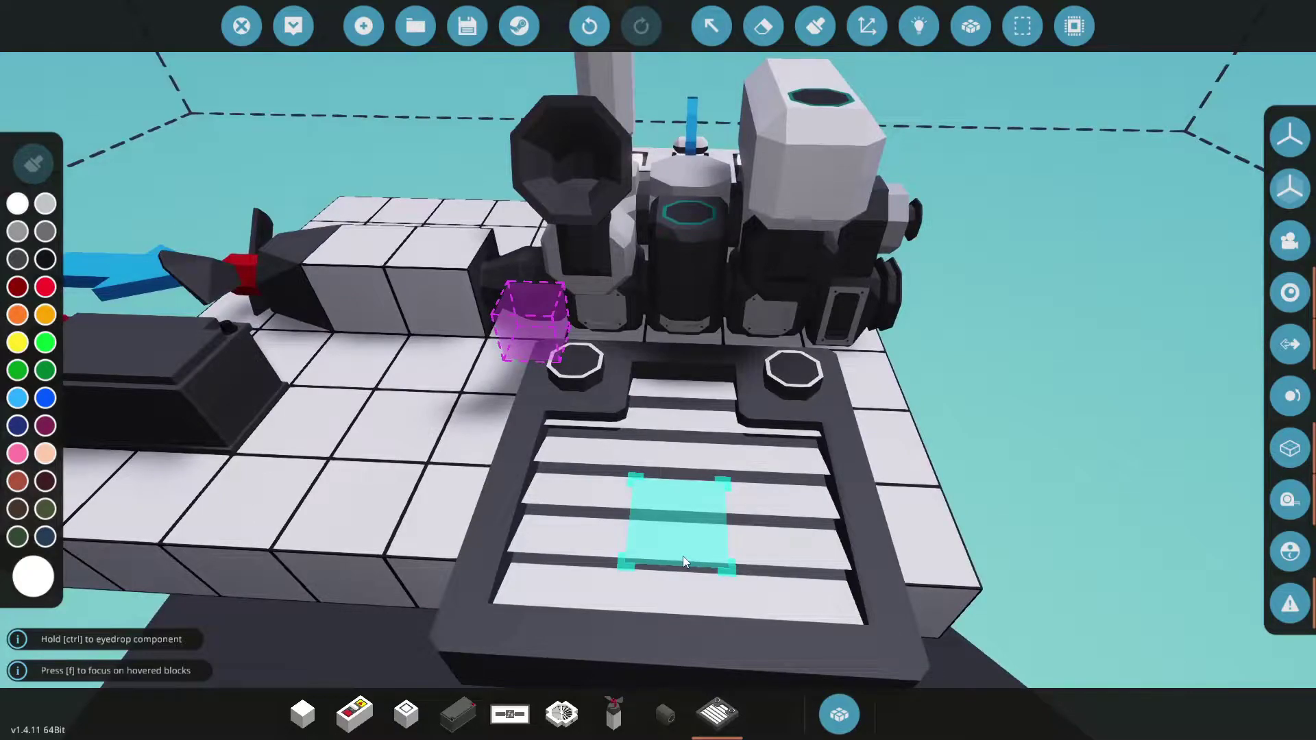
key(j)
key(j)
key(j)
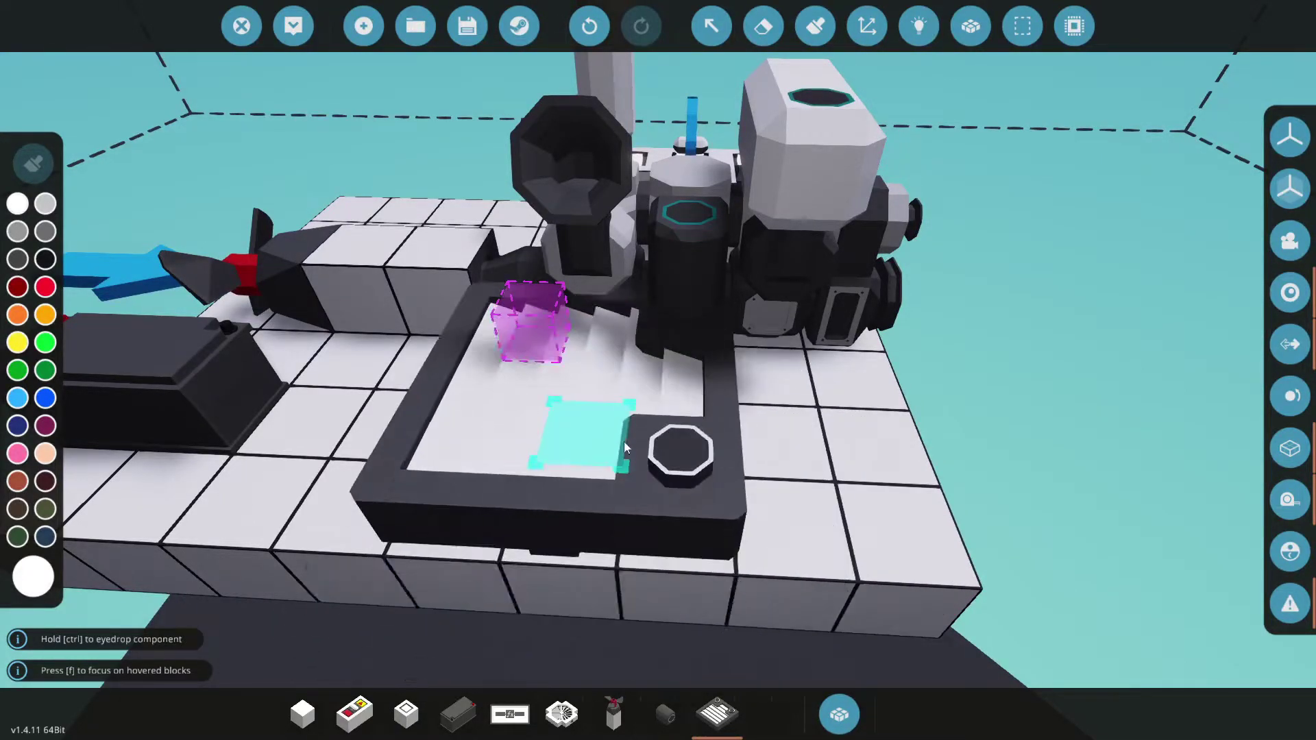
- Search for "pip" and place a Pipe Angle on the radiator's fluid port, facing the engine
key(Tab)
text(pip)
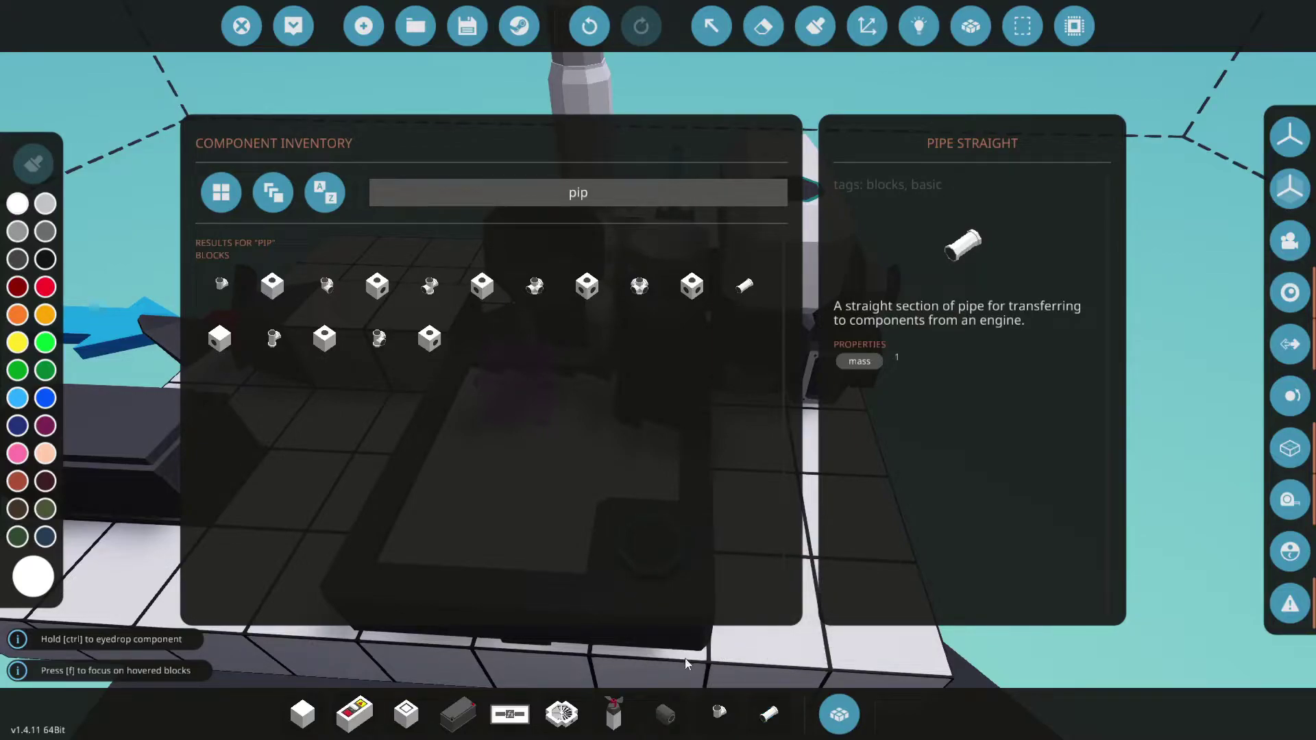
click(843, 719)
click(718, 715)
key(k)
click(661, 540)
click(660, 534)
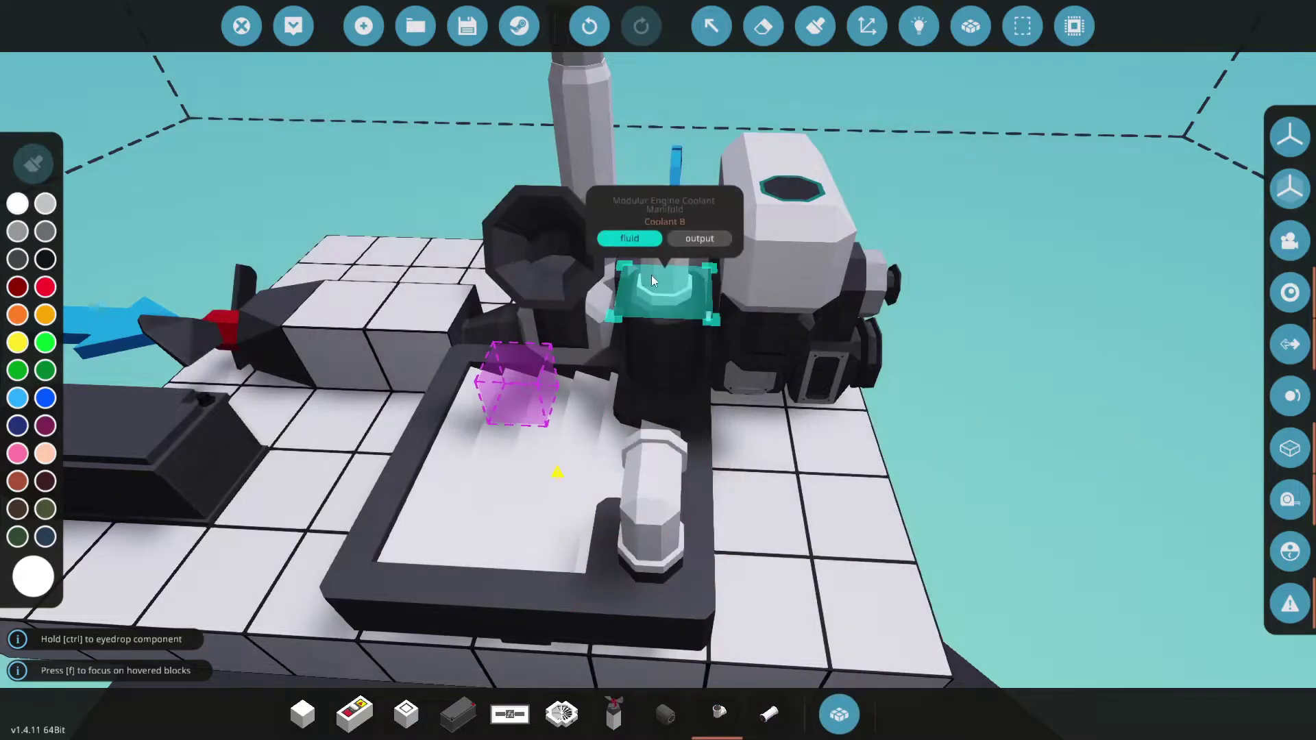
- Run angled pipes from the coolant manifold's Coolant B port down to the radiator's pipe
click(661, 277)
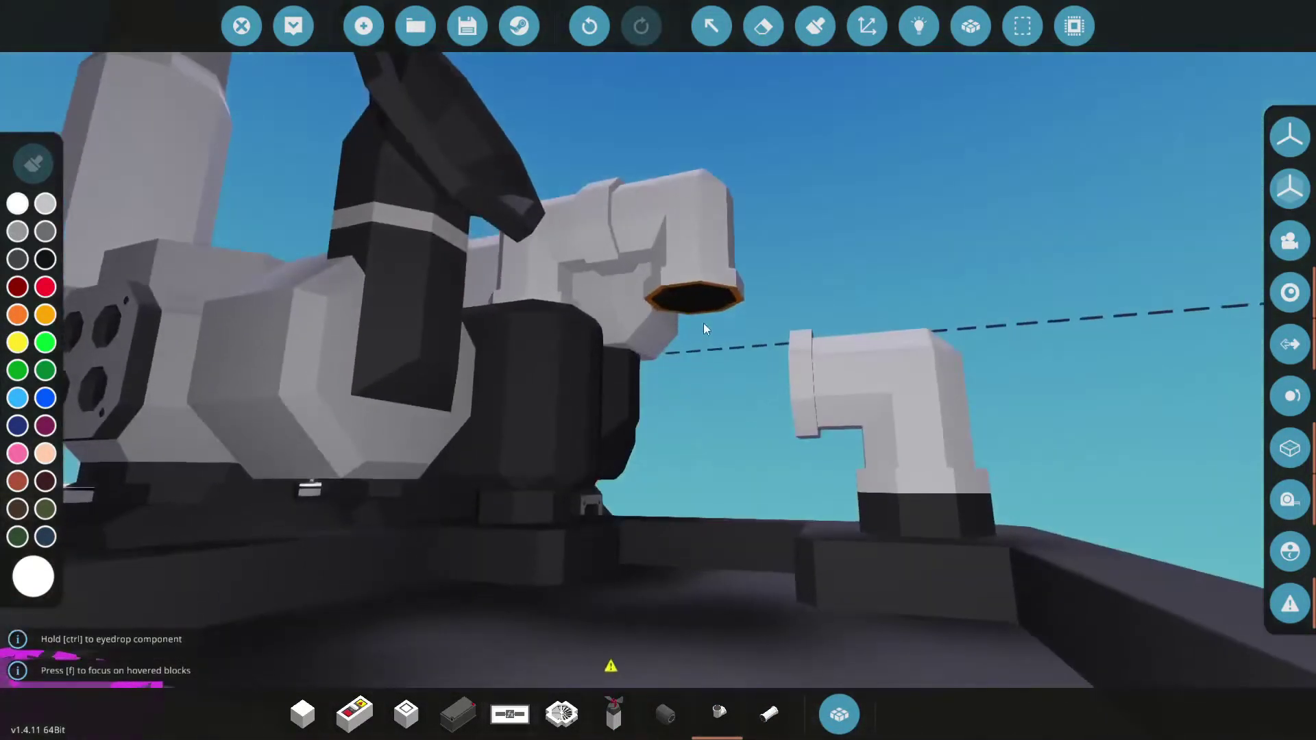
key(k)
key(k)
click(684, 323)
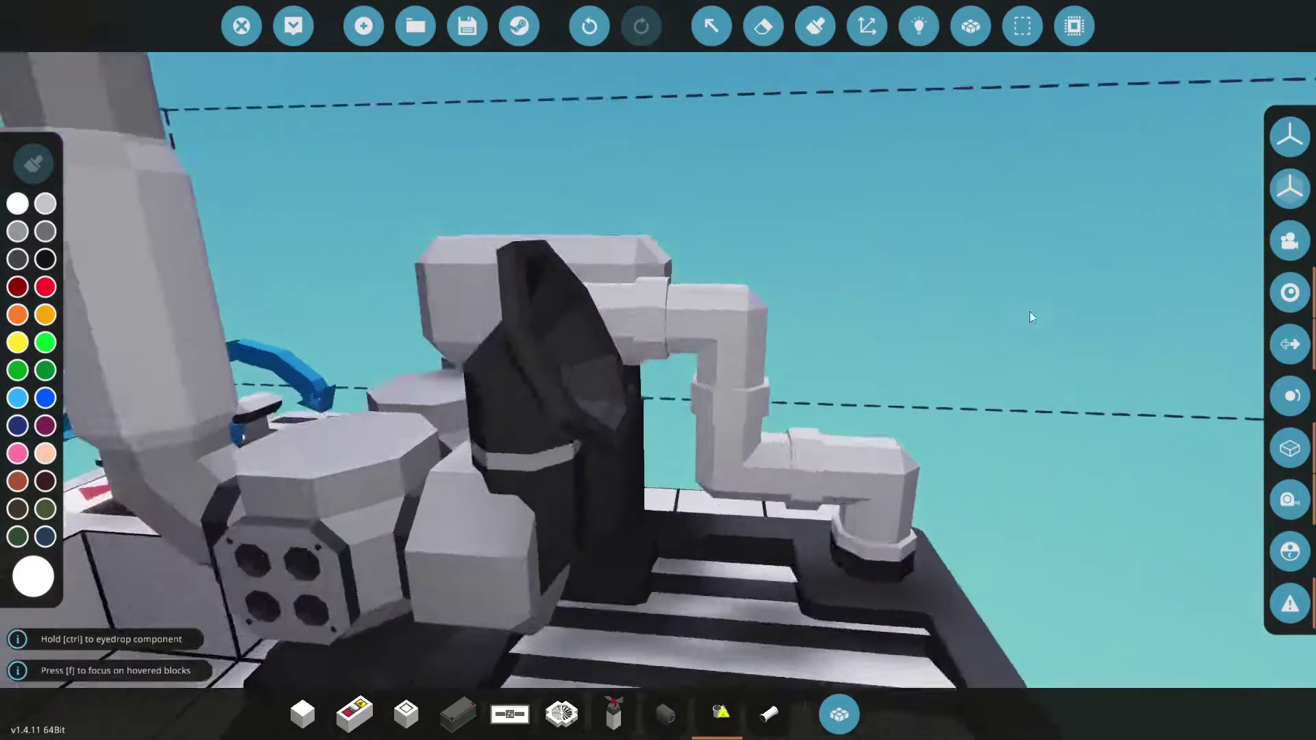
scroll(779, 252, down, 5)
drag(780, 255, 594, 267)
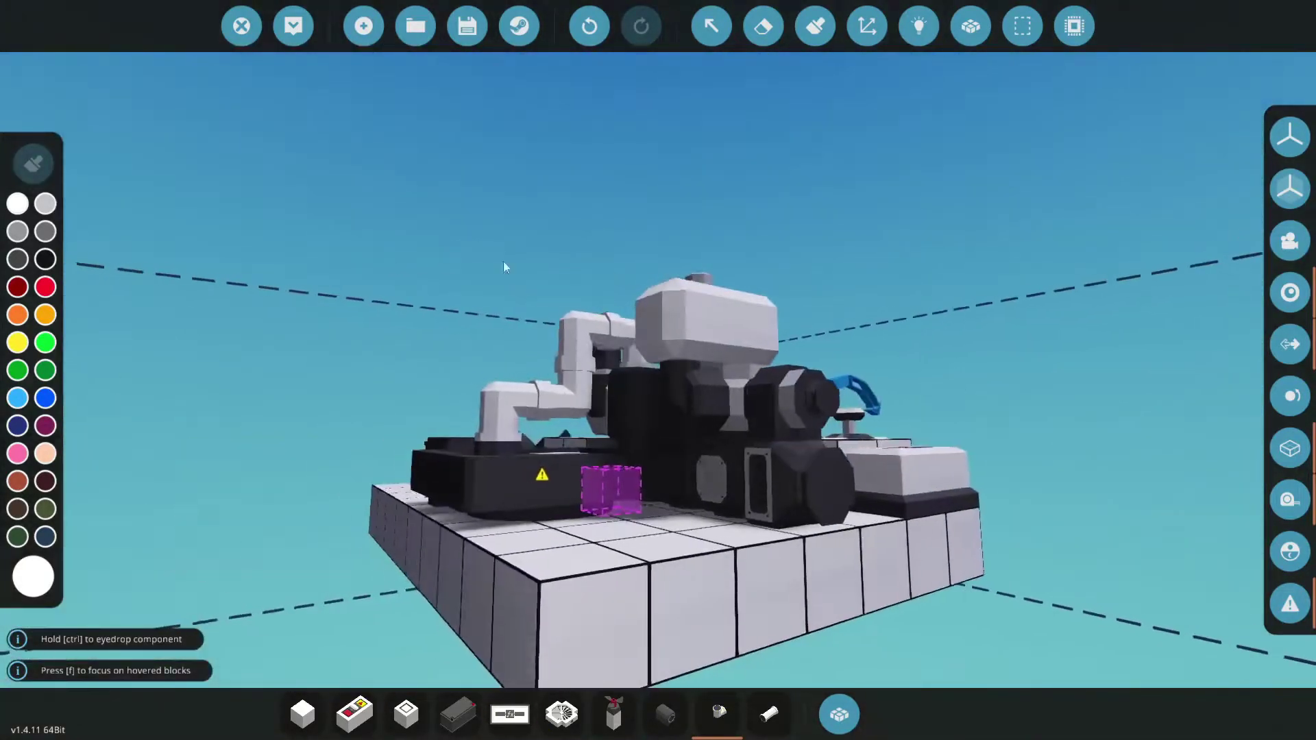
- Search for "cons" and place the constant on signal block on the base beside the radiator
key(s)
key(d)
click(852, 732)
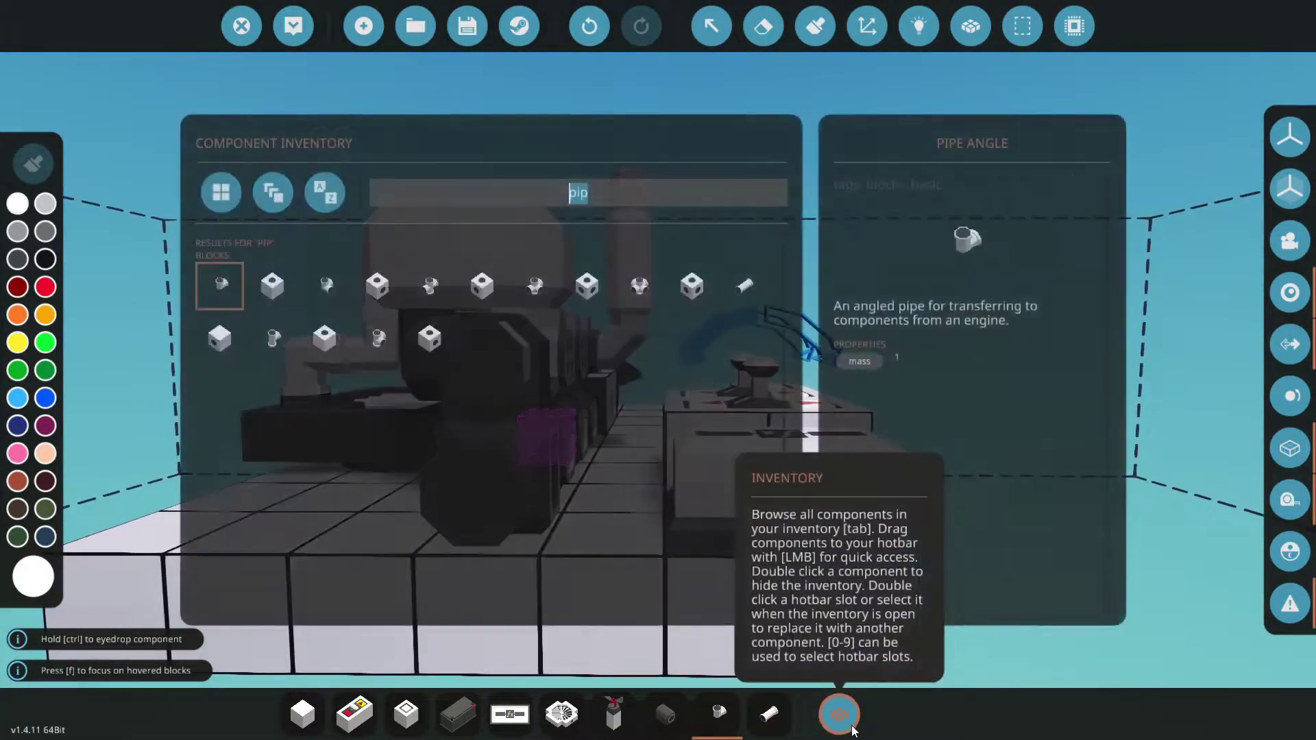
text(cons)
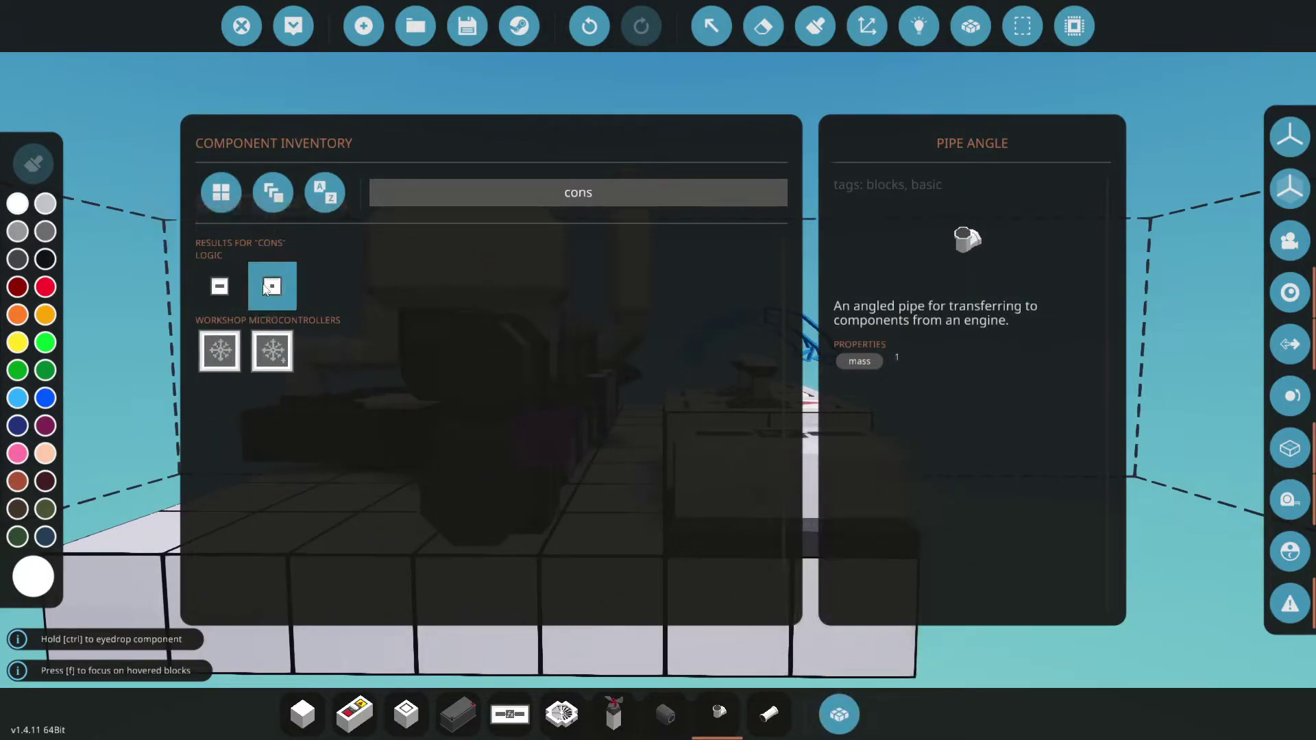
click(272, 286)
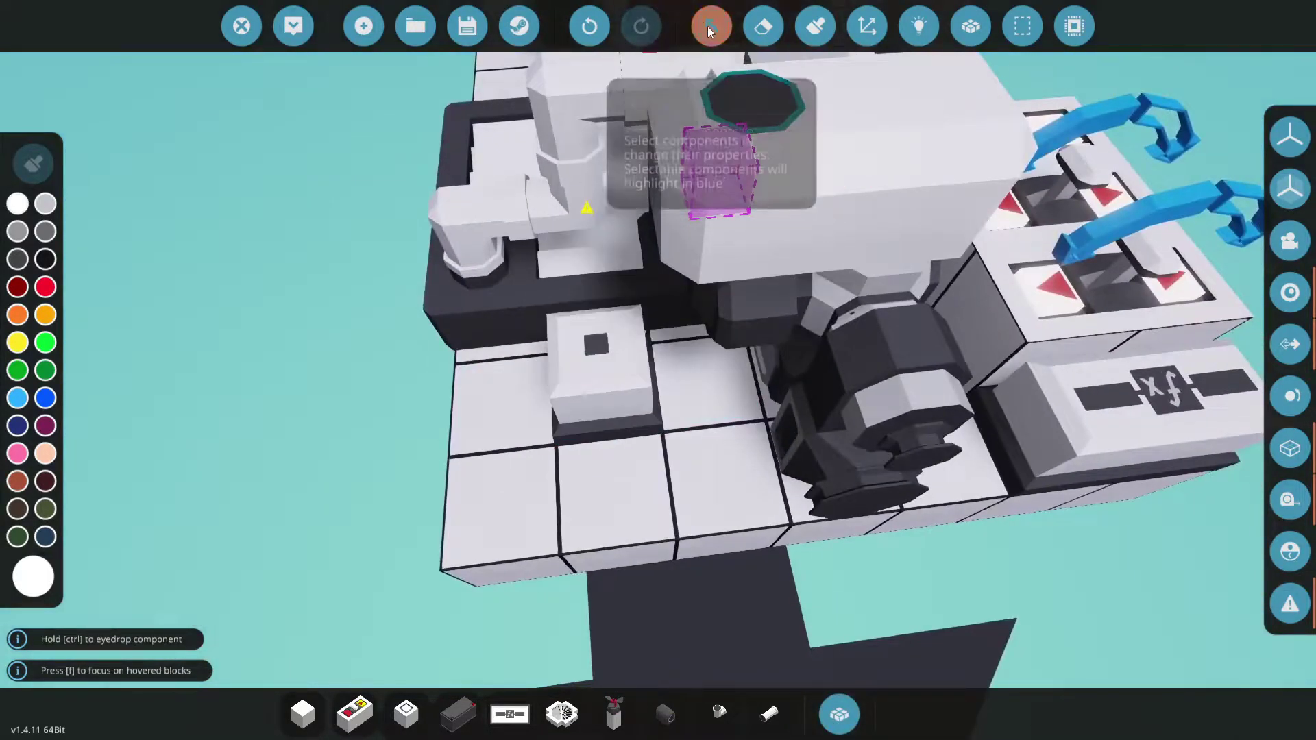
- Link the constant signal block to the radiator's fan input and wire the radiator into the engine's electric circuit
click(920, 25)
drag(601, 367, 583, 140)
click(26, 344)
drag(587, 209, 893, 381)
scroll(570, 489, down, 5)
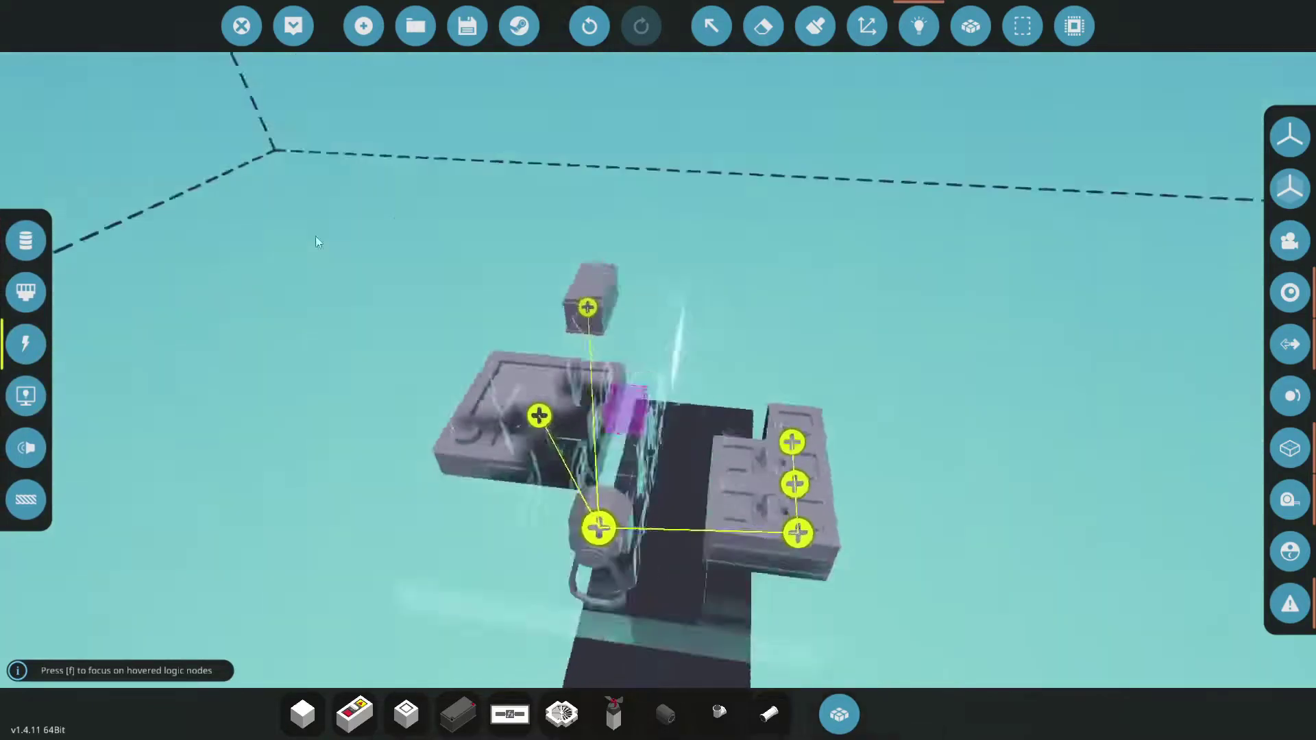
- Spawn the vehicle in the hangar and walk around it past the radiator to the controls
click(293, 26)
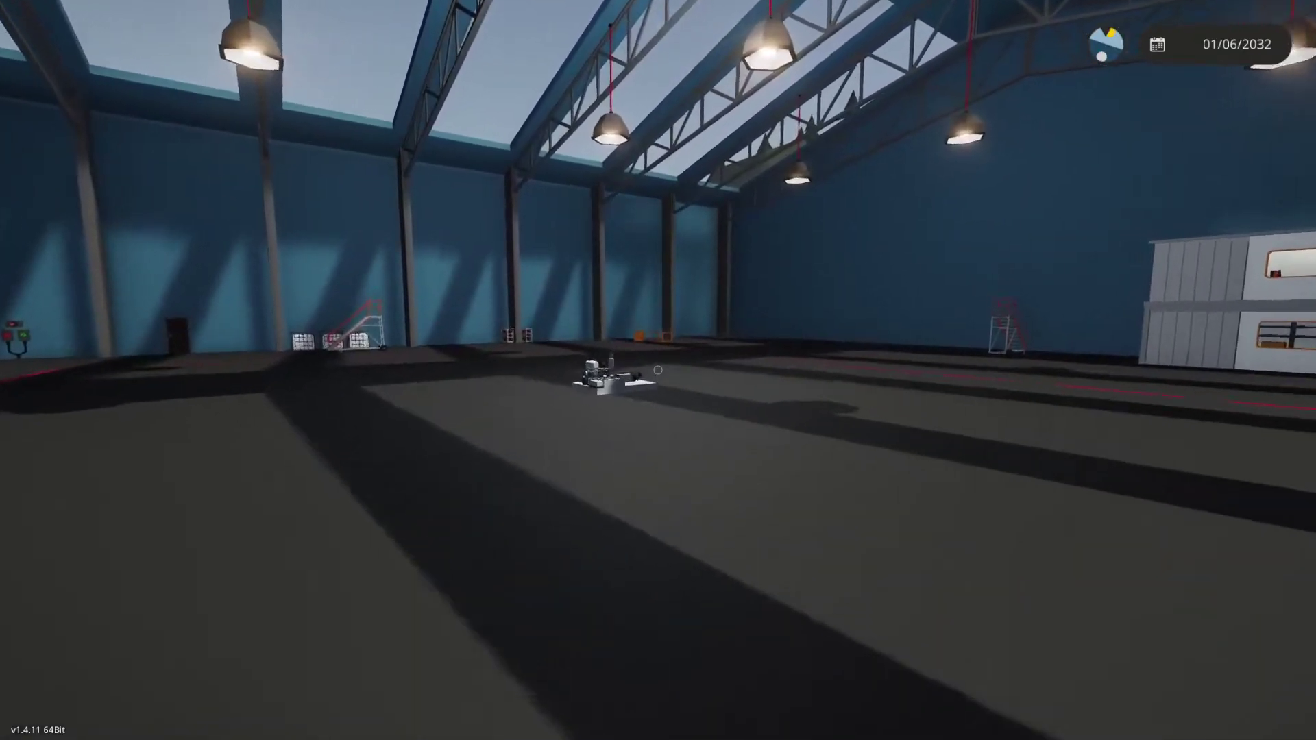
key(w)
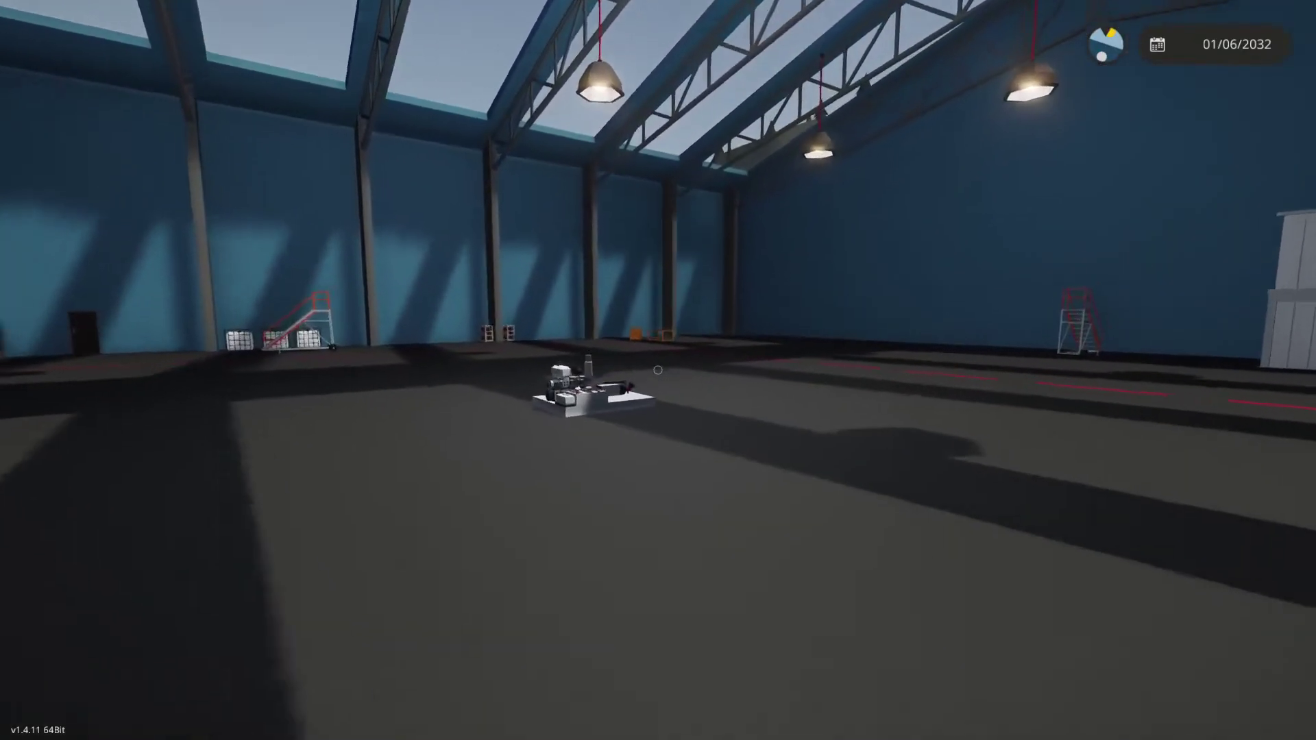
key(d)
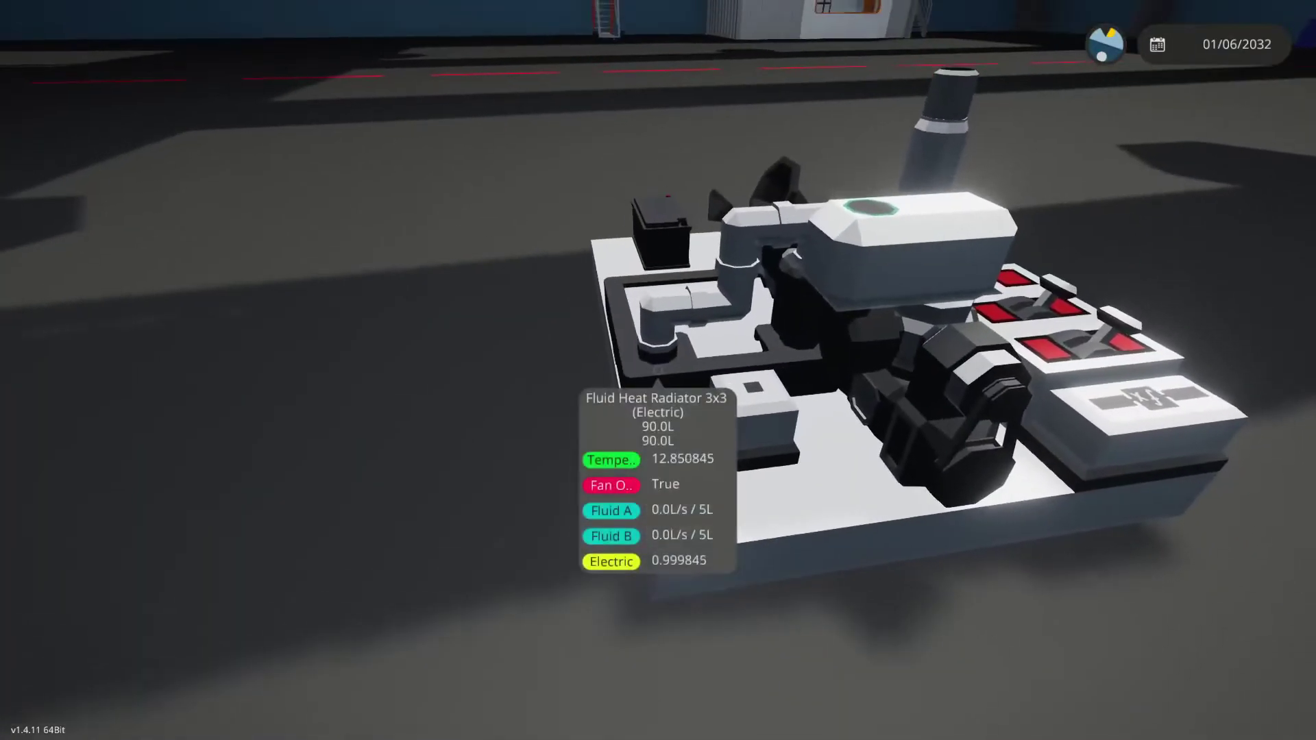
key(d)
- Raise the throttle lever and crank the engine with the Starter, briefly opening and closing the game menu
key(e)
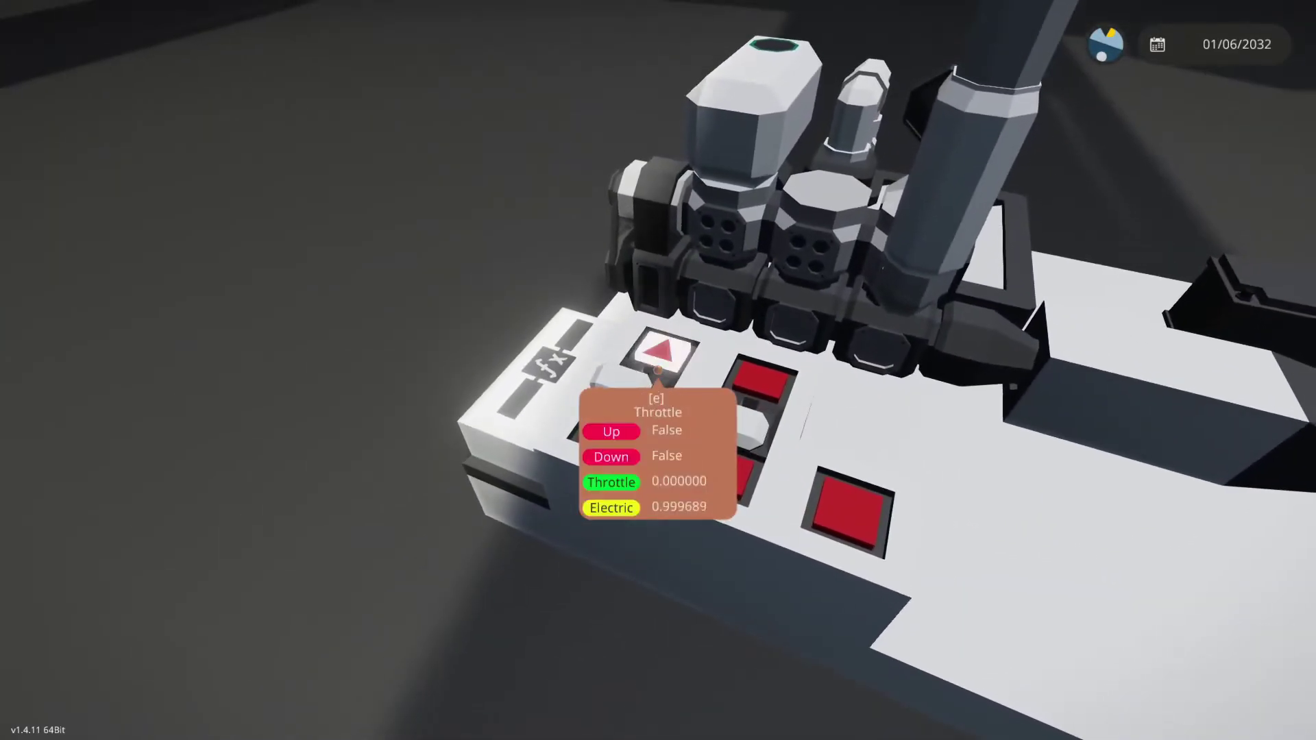
key(d)
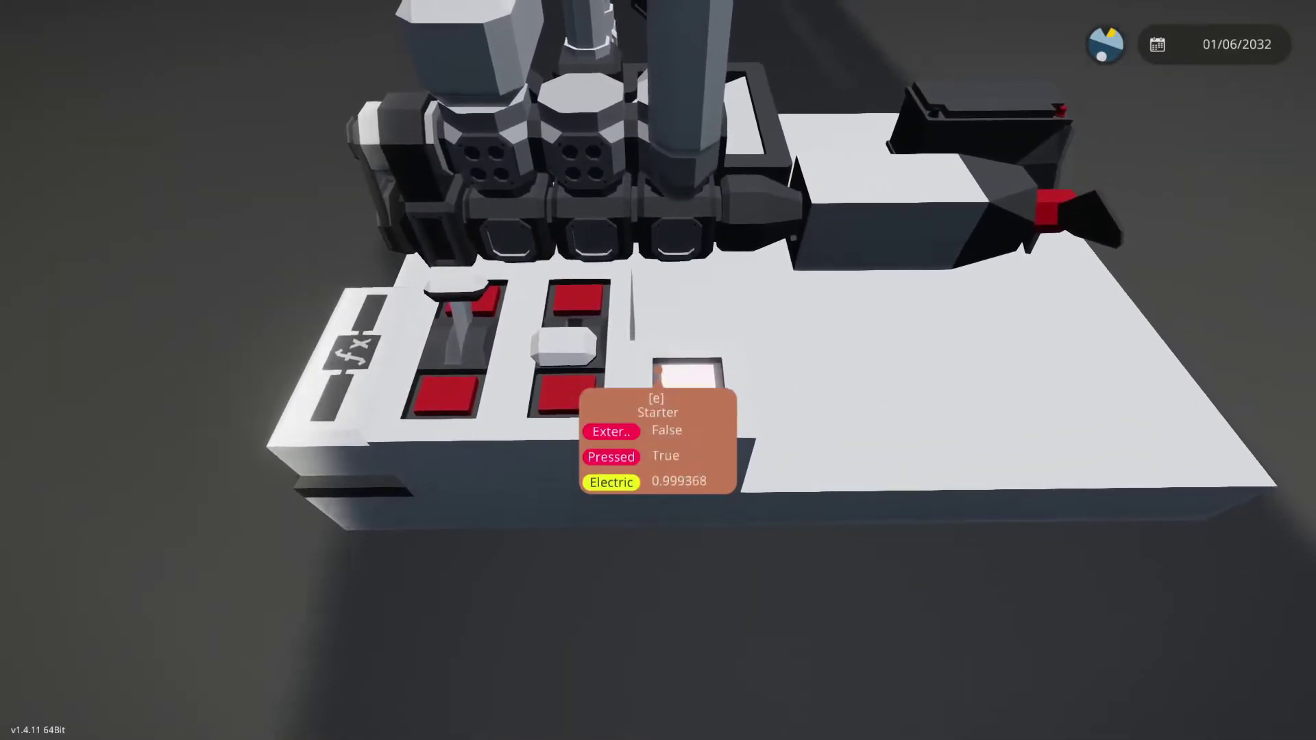
key(s)
key(Escape)
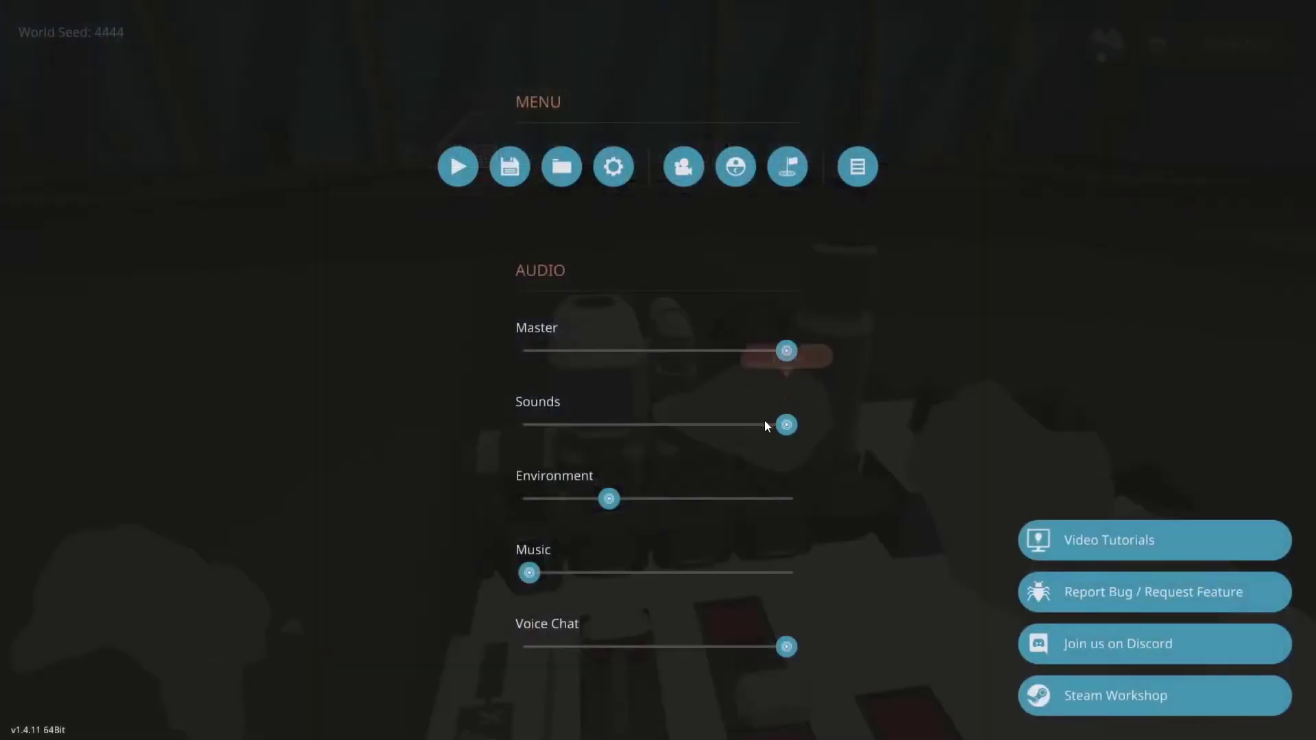
key(Escape)
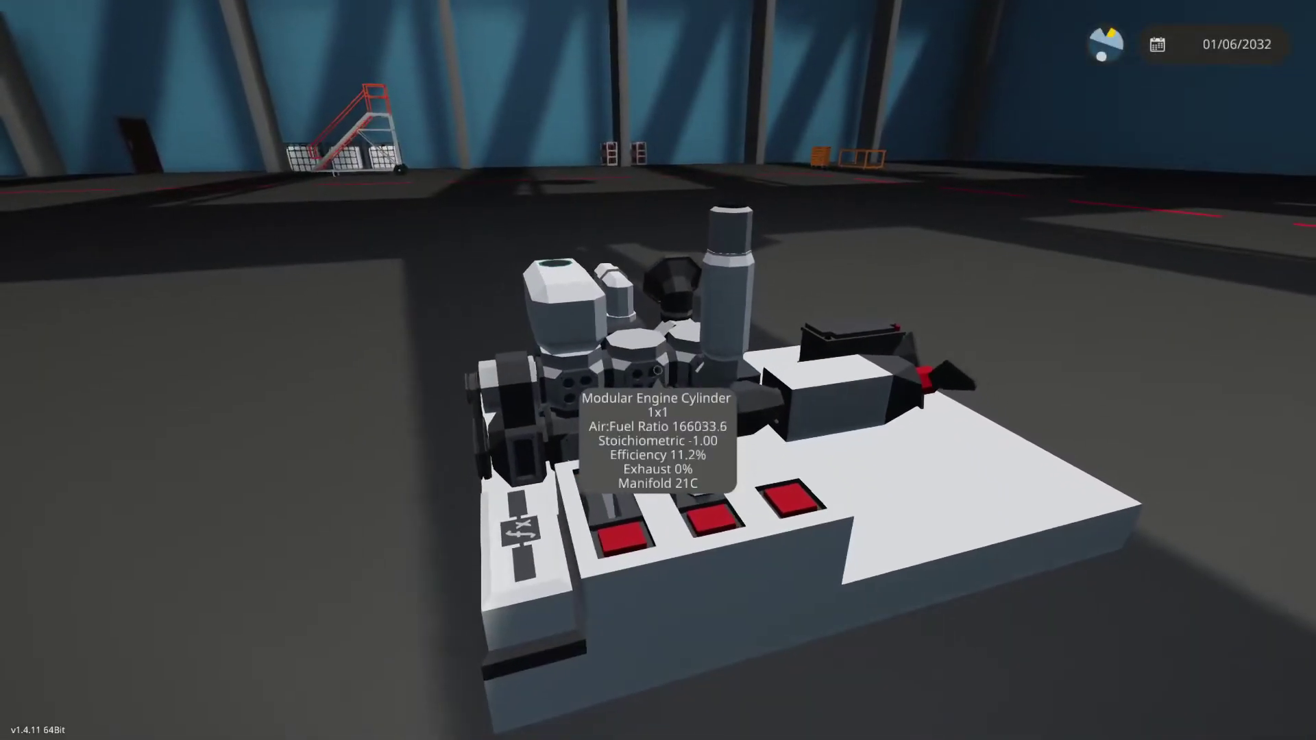
- Walk around the running engine and examine the cylinders, exhaust and propeller
key(w)
key(d)
key(s)
key(a)
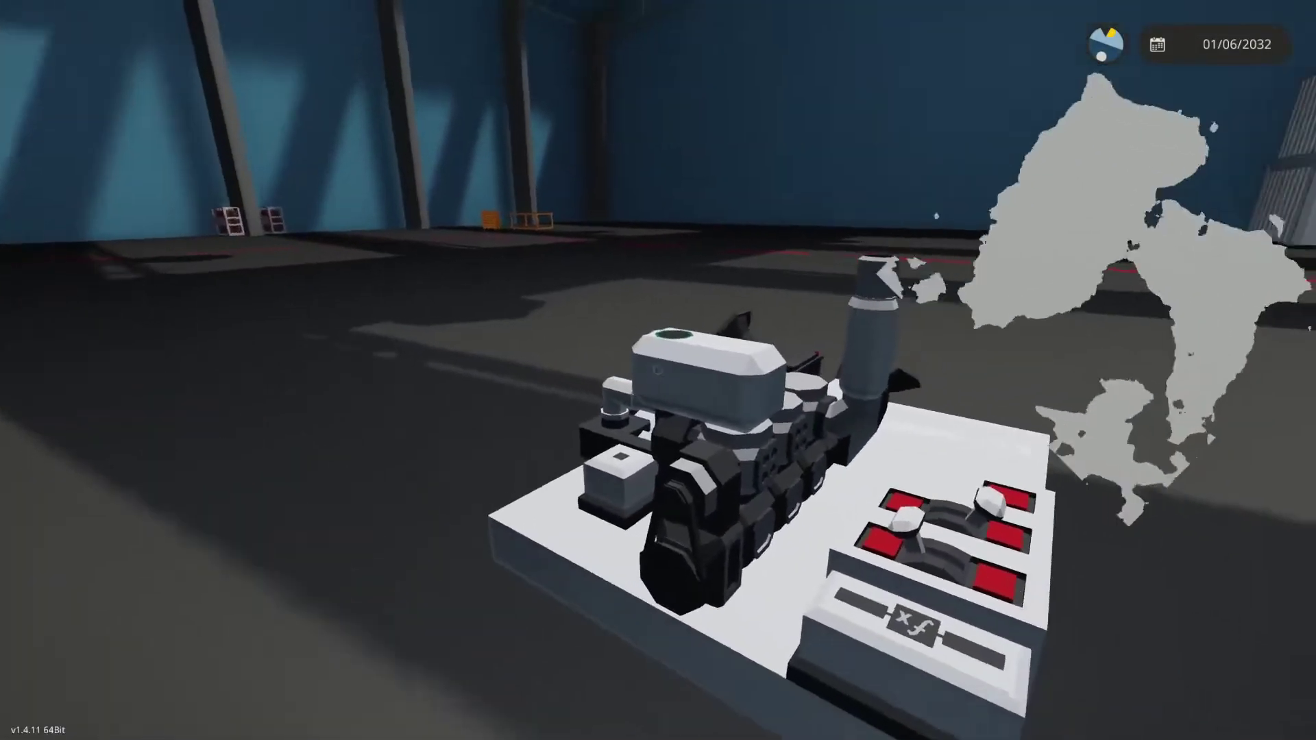
key(w)
key(d)
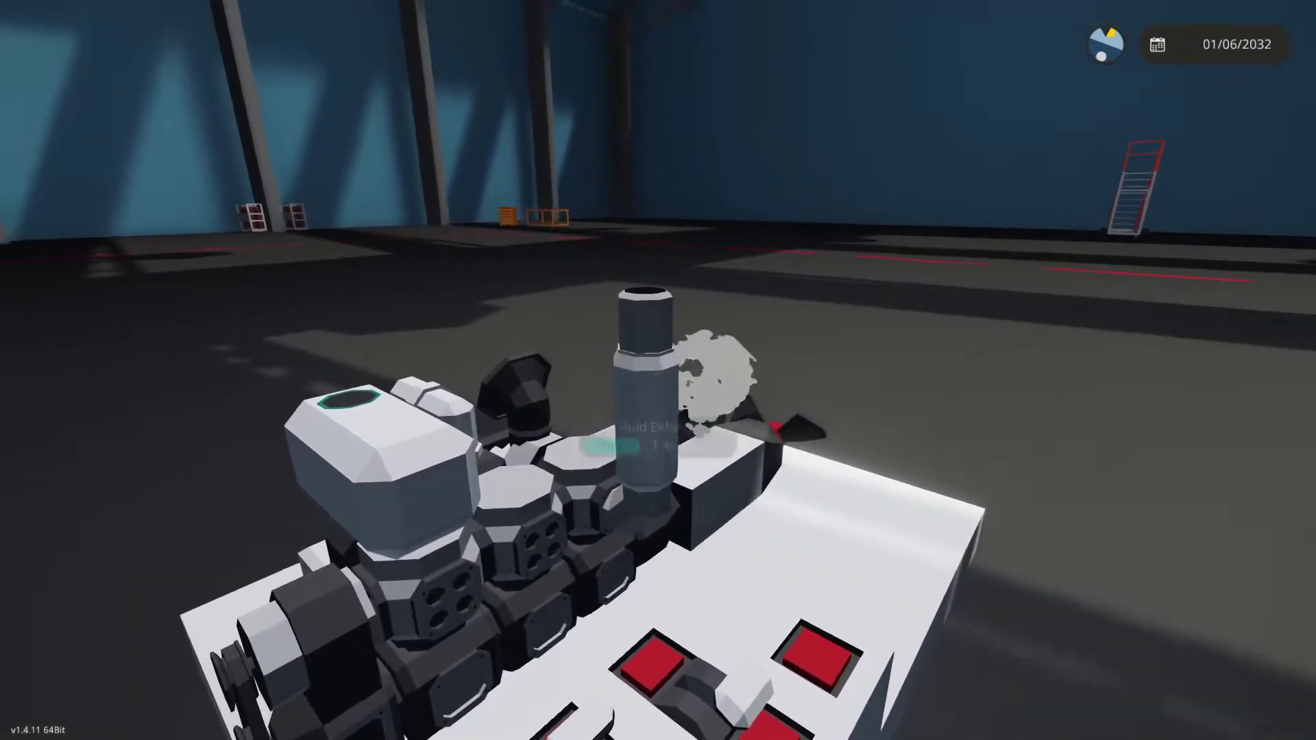
key(w)
key(d)
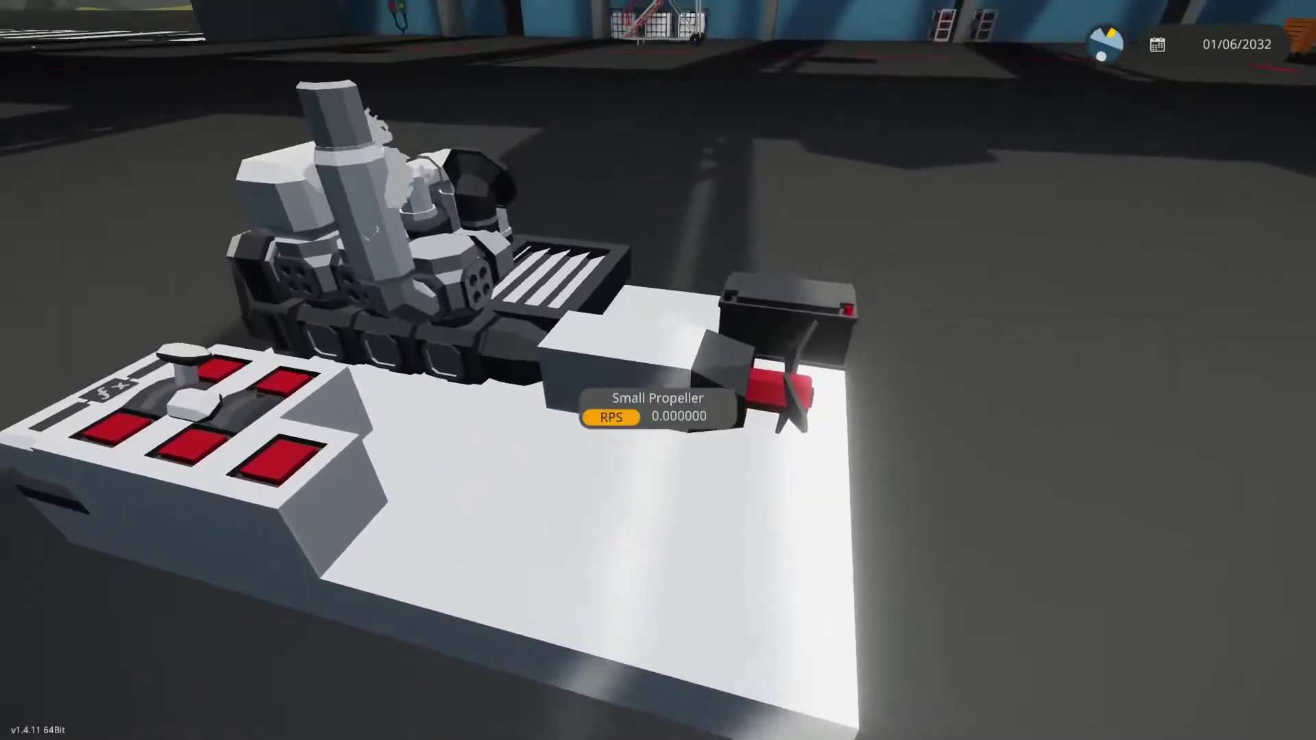
- Raise the clutch lever to 0.45 to engage the propeller
key(e)
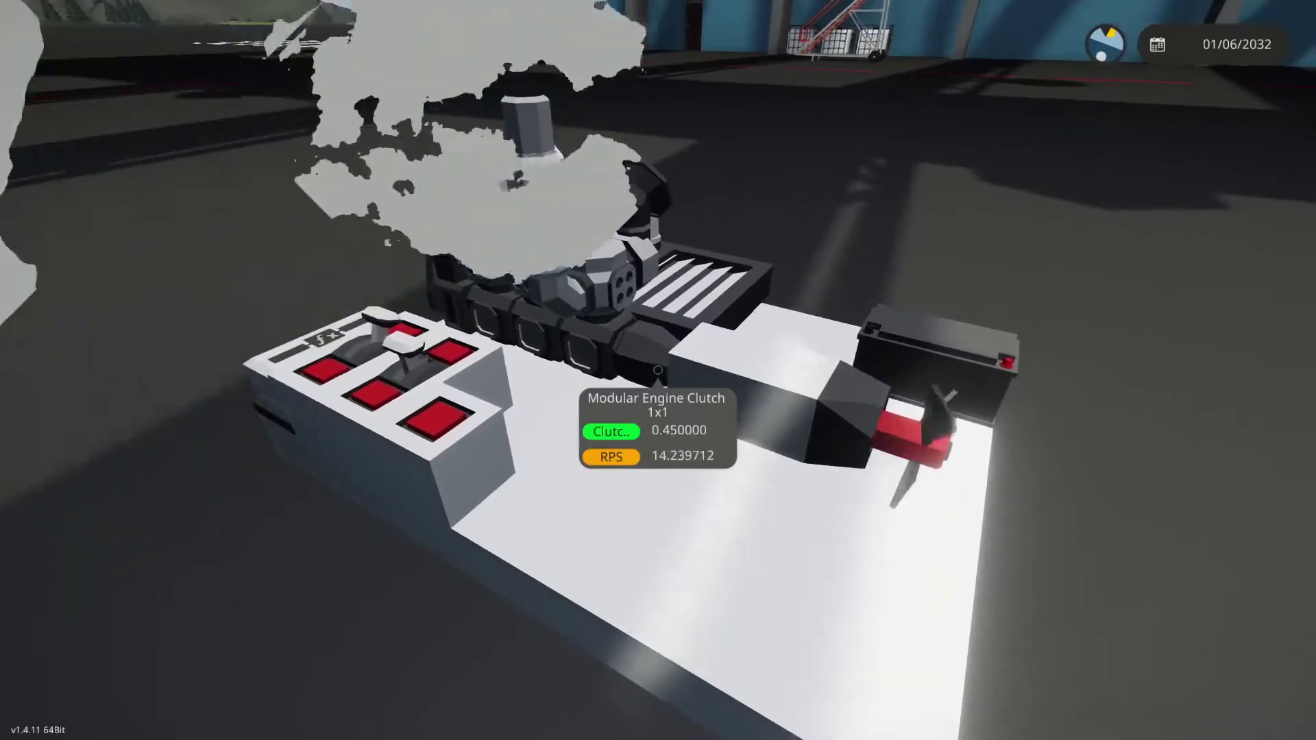
key(d)
key(w)
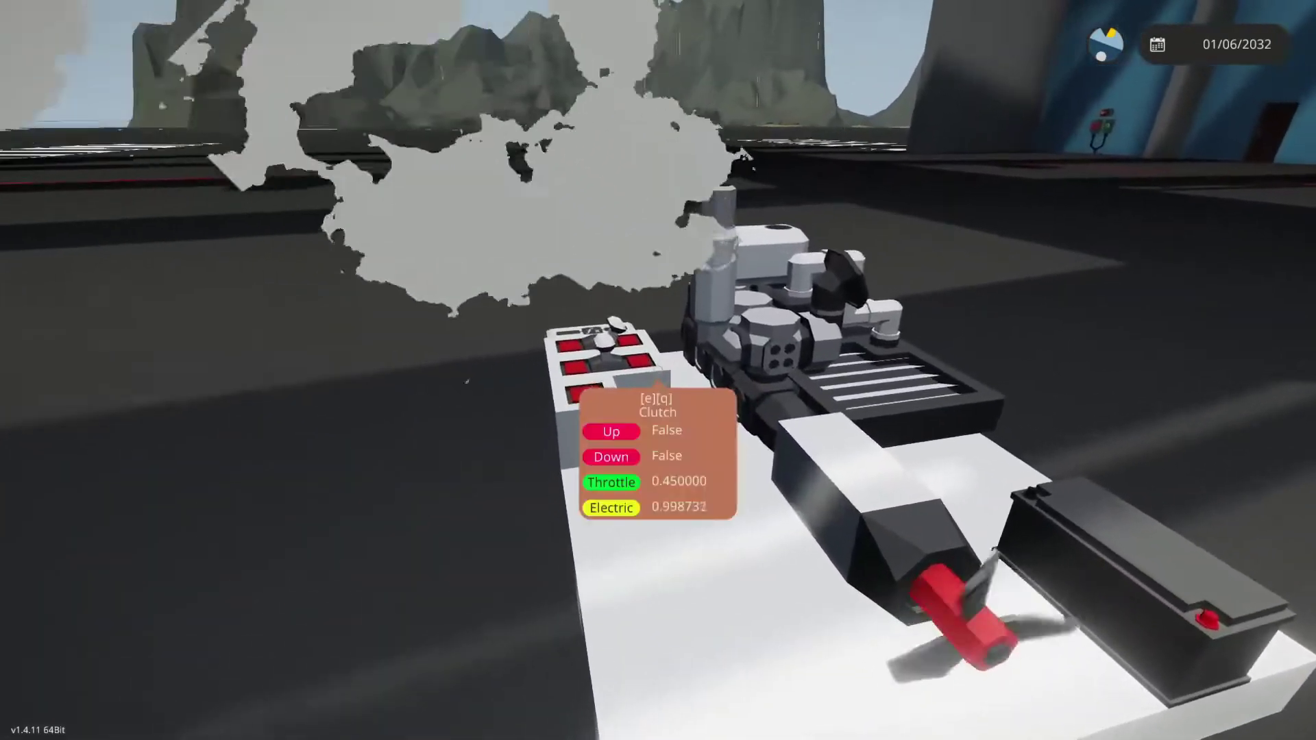
- Examine the Small Propeller's RPS and the radiator's temperature, fan and fluid readings while the engine runs
key(d)
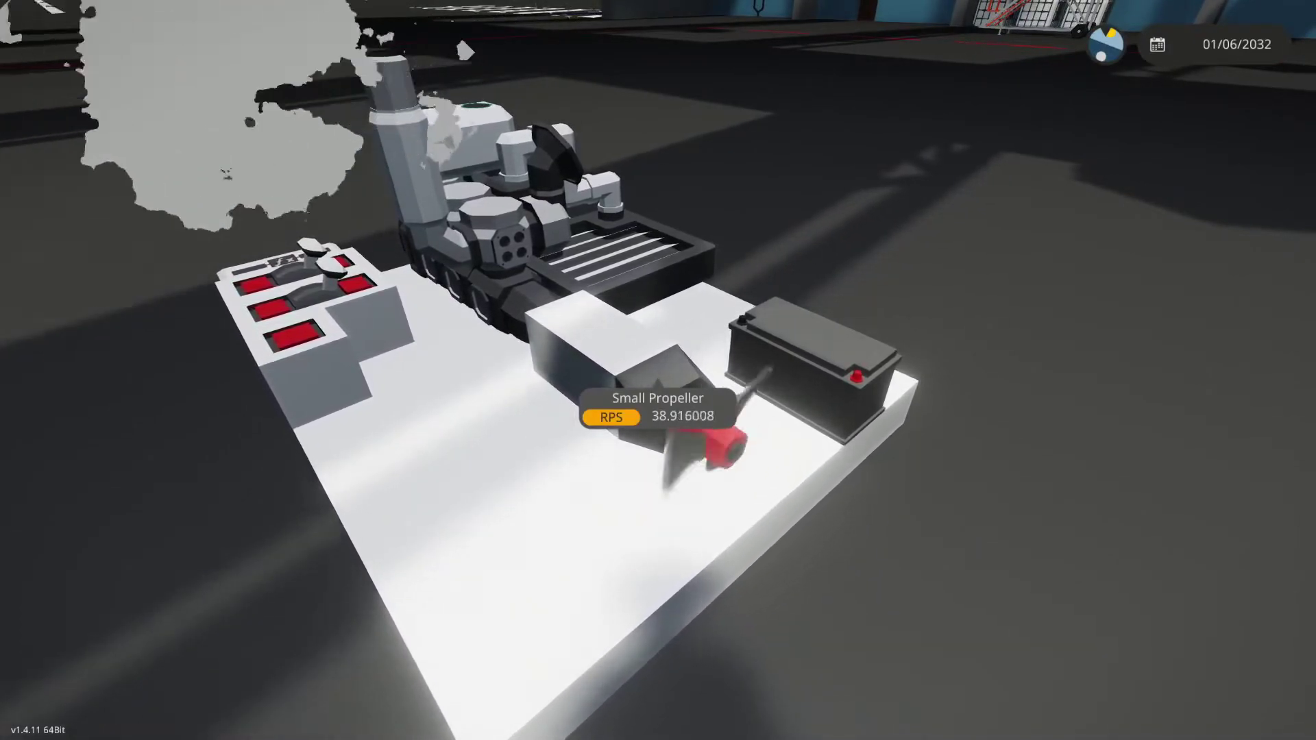
key(s)
key(d)
key(w)
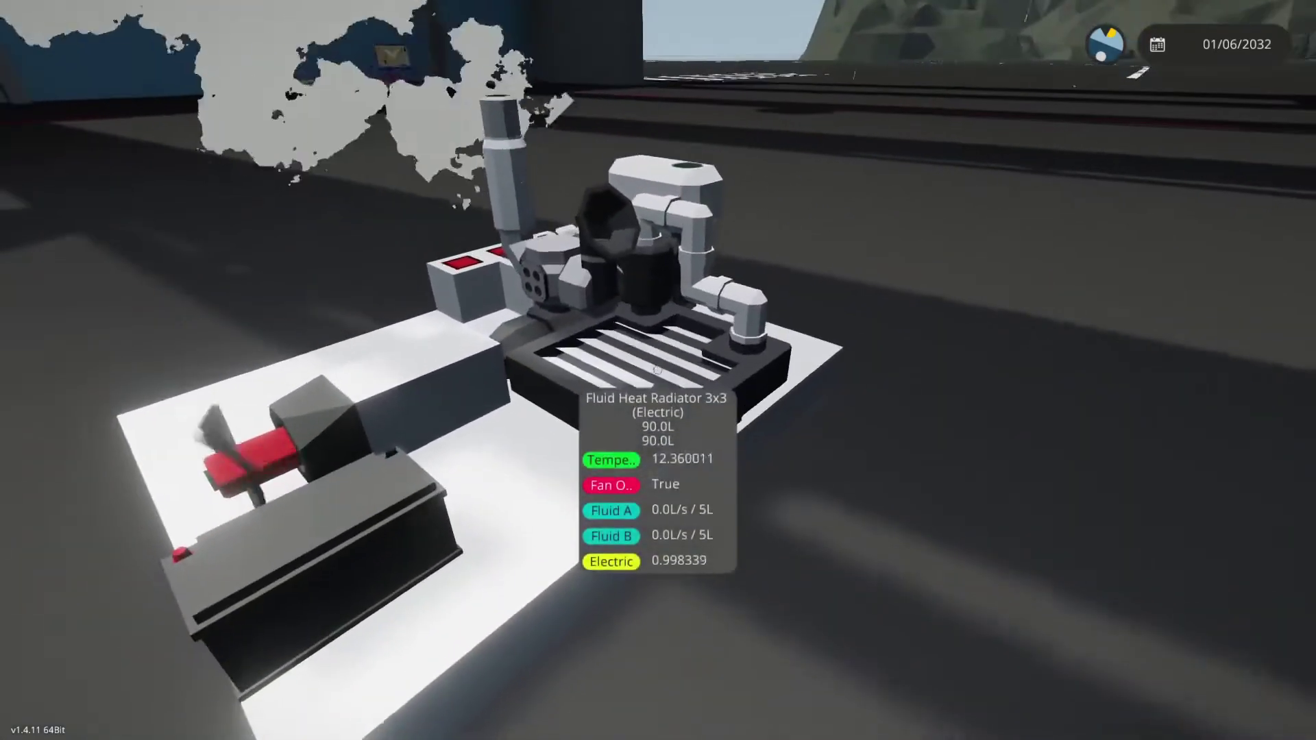
key(a)
key(s)
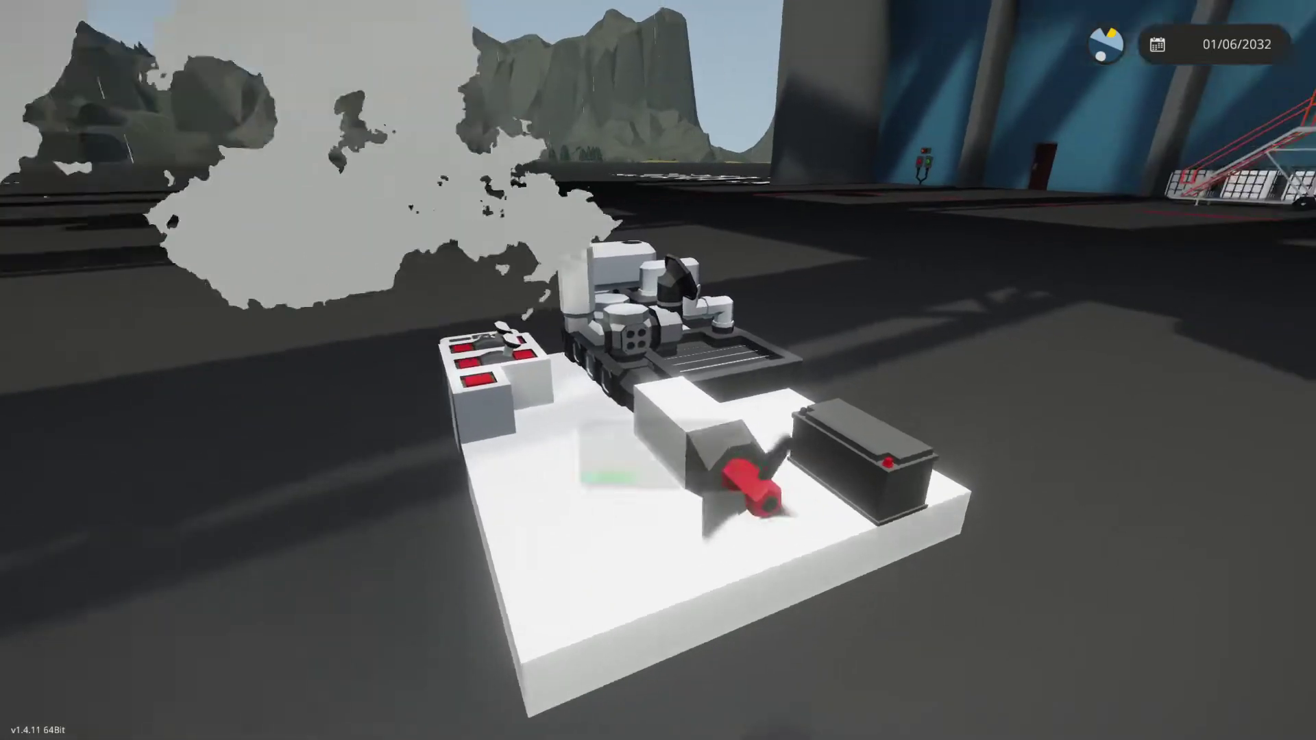
key(w)
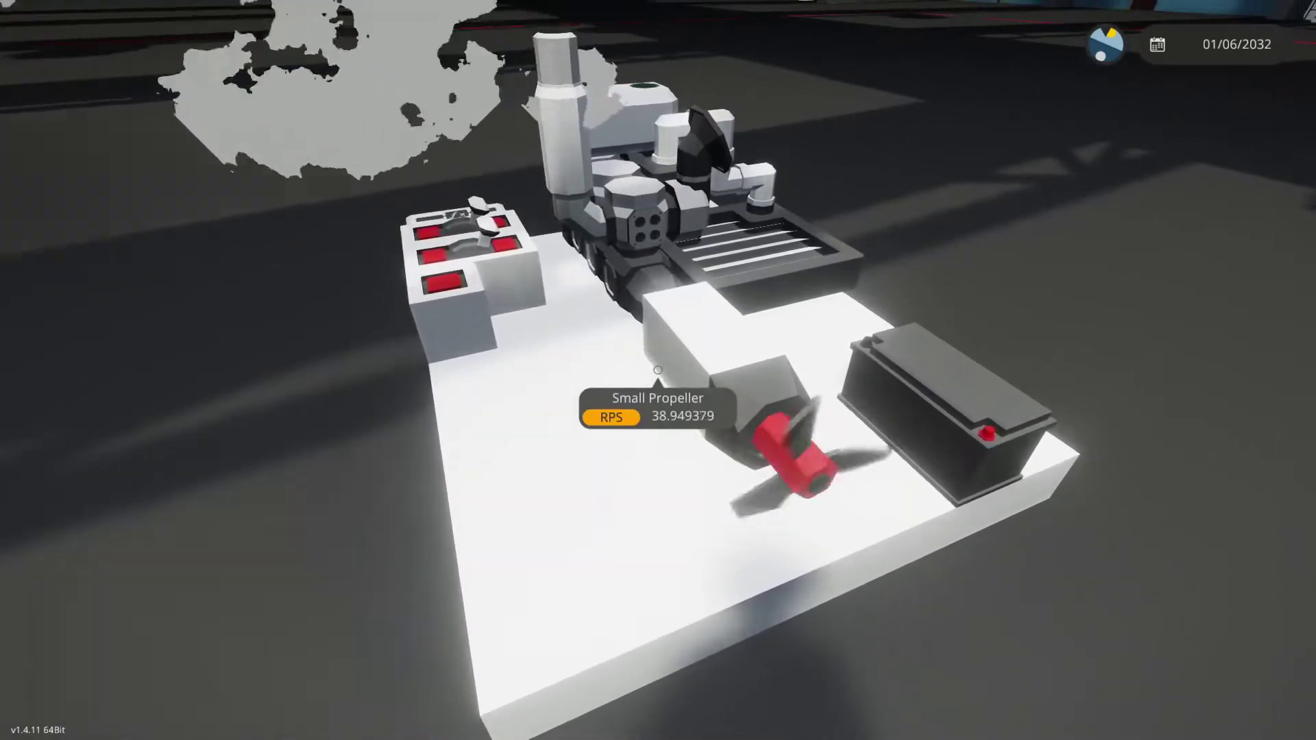